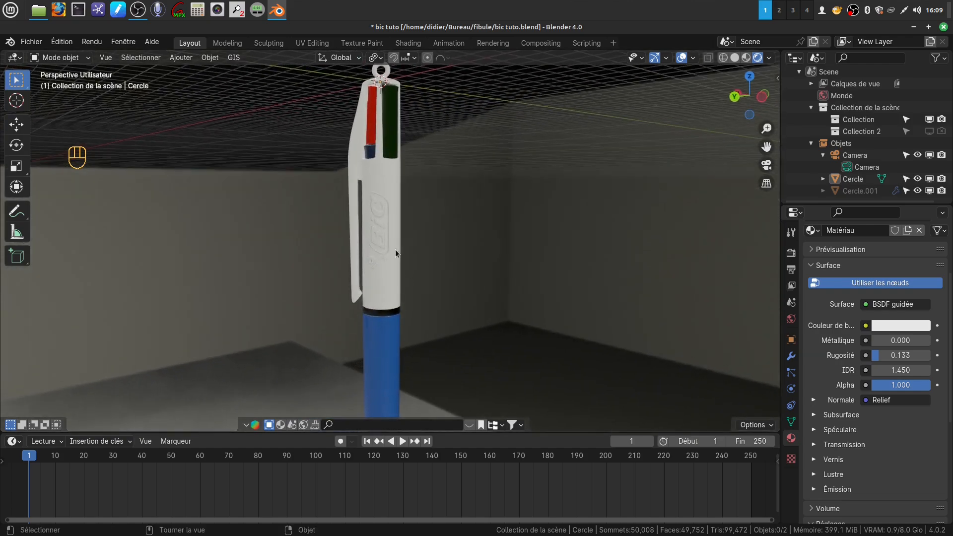
Examine the top of the finished four-colour pen model: its ring, cap, side openings and coloured sliders
scroll(381, 230, up, 2)
middle_drag(386, 222, 427, 318)
scroll(403, 303, up, 5)
scroll(385, 260, up, 5)
scroll(364, 148, up, 2)
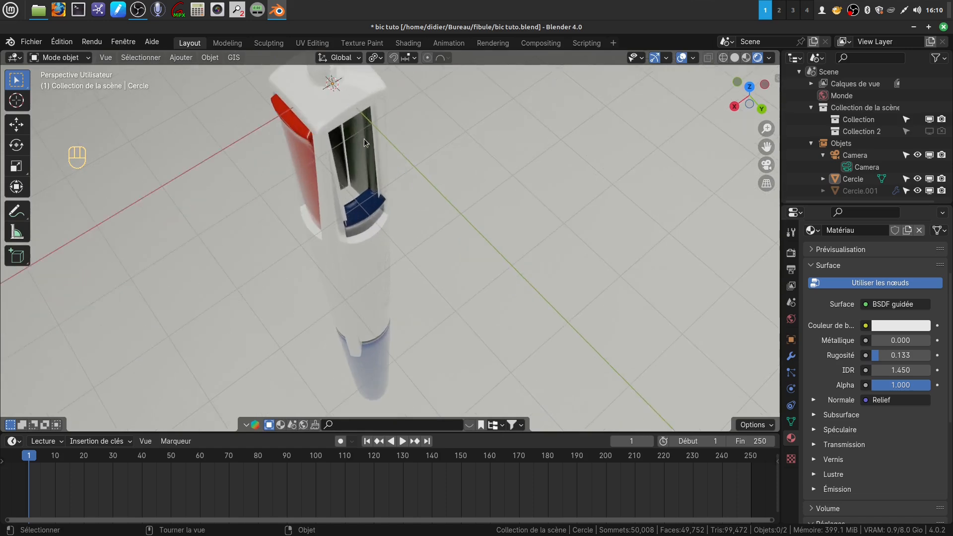
shift+middle_drag(367, 136, 299, 162)
scroll(398, 255, up, 4)
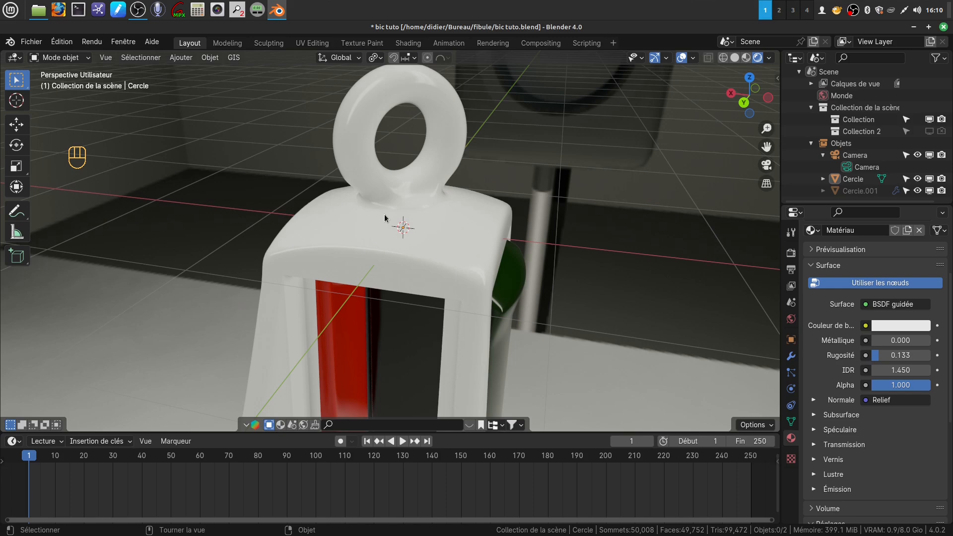
scroll(385, 214, down, 8)
shift+middle_drag(431, 321, 395, 240)
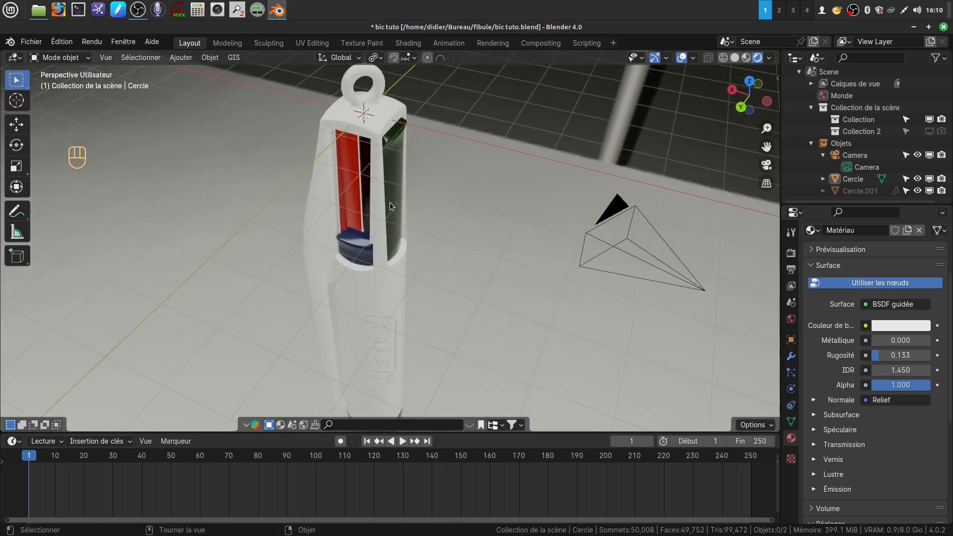
Examine the whole finished pen, from the white upper body and clip down to the blue barrel
click(393, 141)
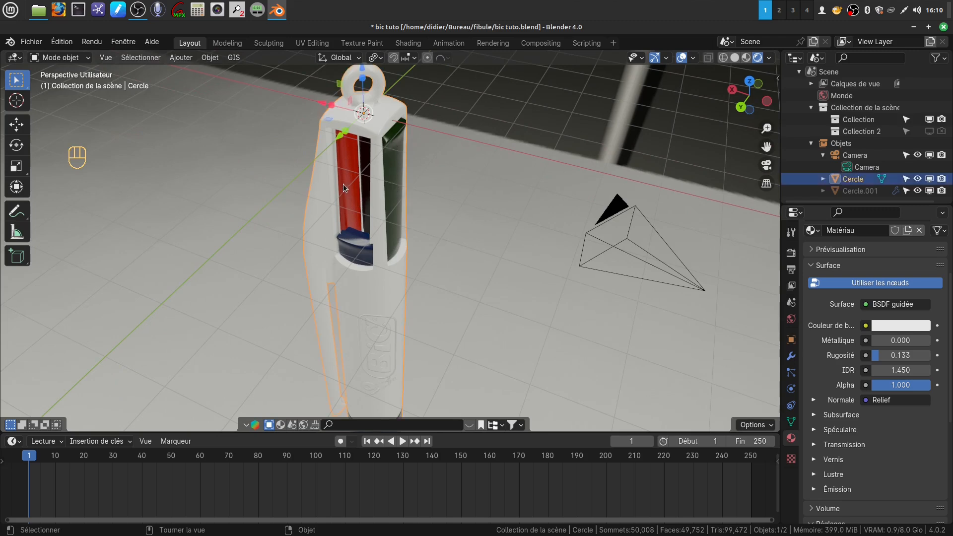
click(471, 231)
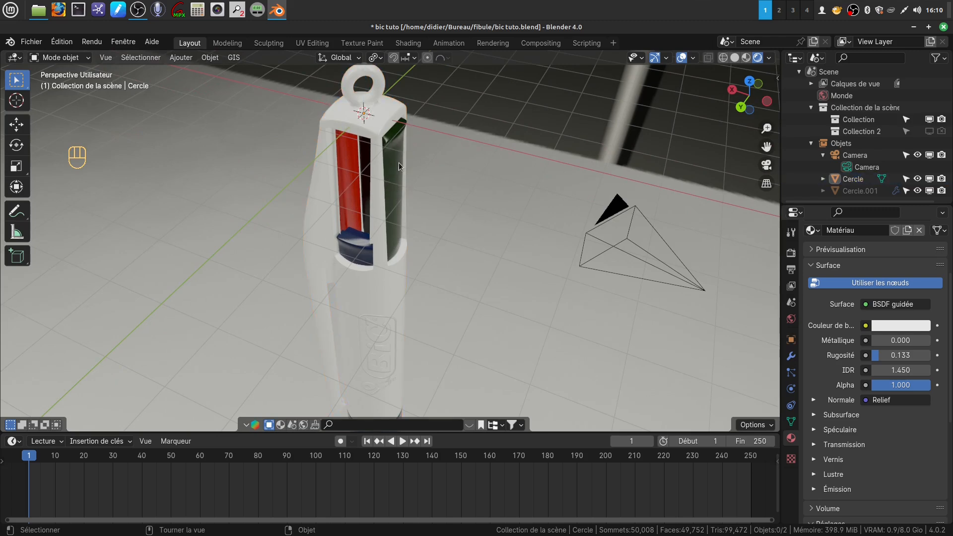
click(180, 58)
scroll(472, 207, down, 3)
middle_drag(460, 285, 436, 193)
scroll(440, 254, down, 3)
scroll(453, 281, up, 2)
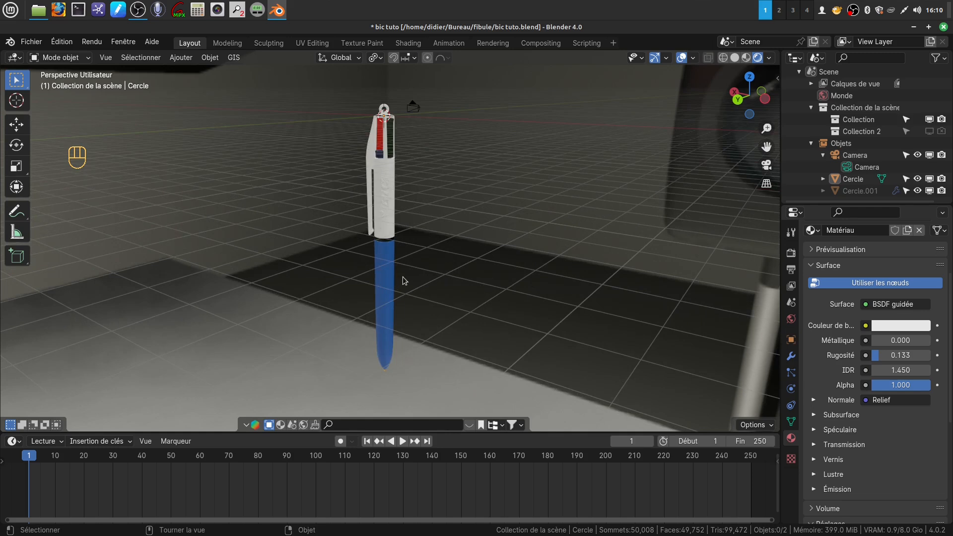
scroll(402, 277, up, 2)
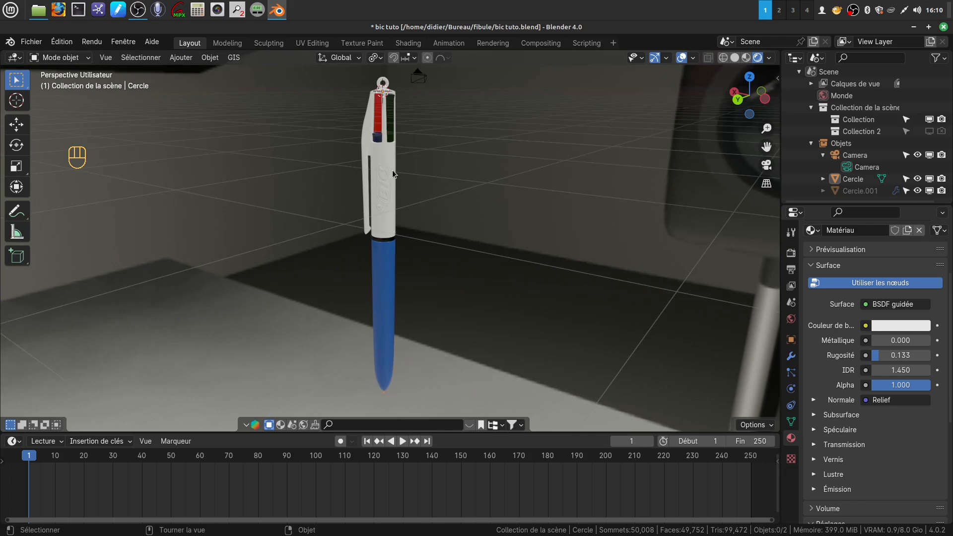
mouse_move(402, 163)
middle_down()
mouse_move(419, 164)
mouse_move(409, 165)
middle_up()
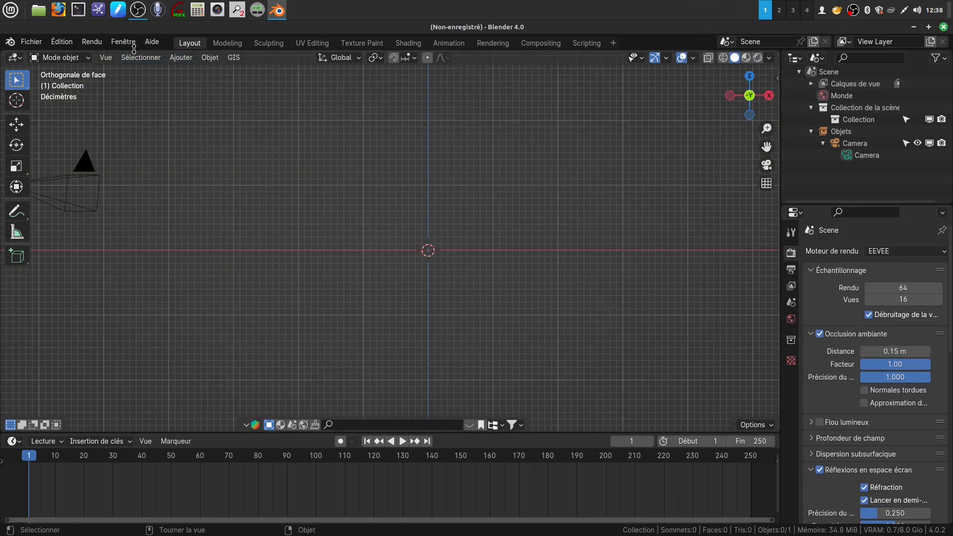
Add a mesh circle with 32 vertices and a 1 m radius at the world origin
click(180, 58)
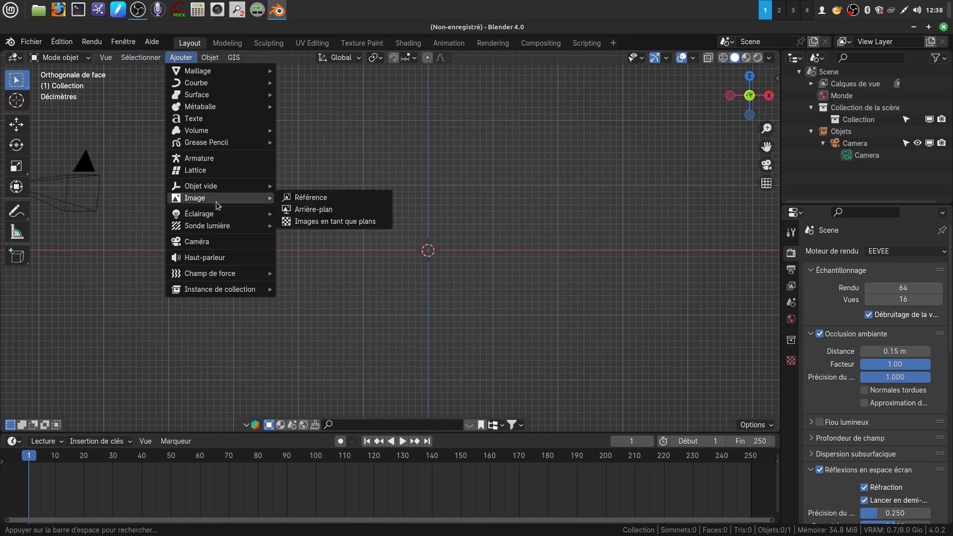
mouse_move(202, 129)
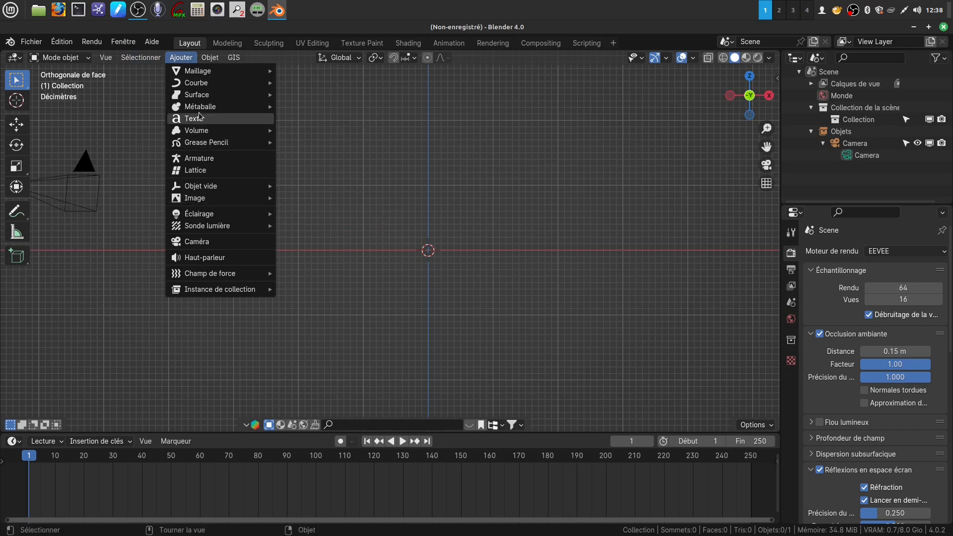
mouse_move(198, 71)
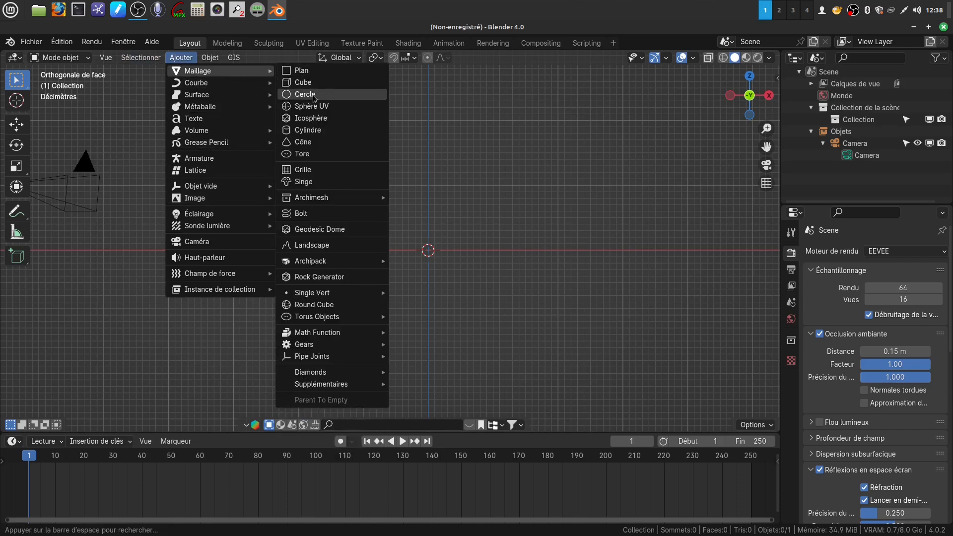
click(315, 96)
click(51, 408)
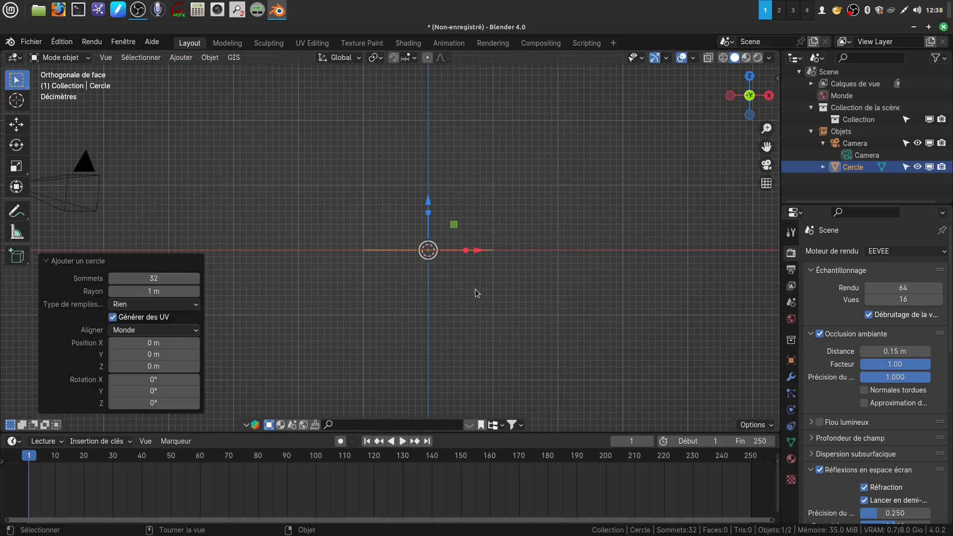
In Edit mode, extrude the circle about 4 m downward along the Z axis to form an open cylinder
scroll(475, 289, down, 3)
shift+middle_drag(478, 286, 473, 211)
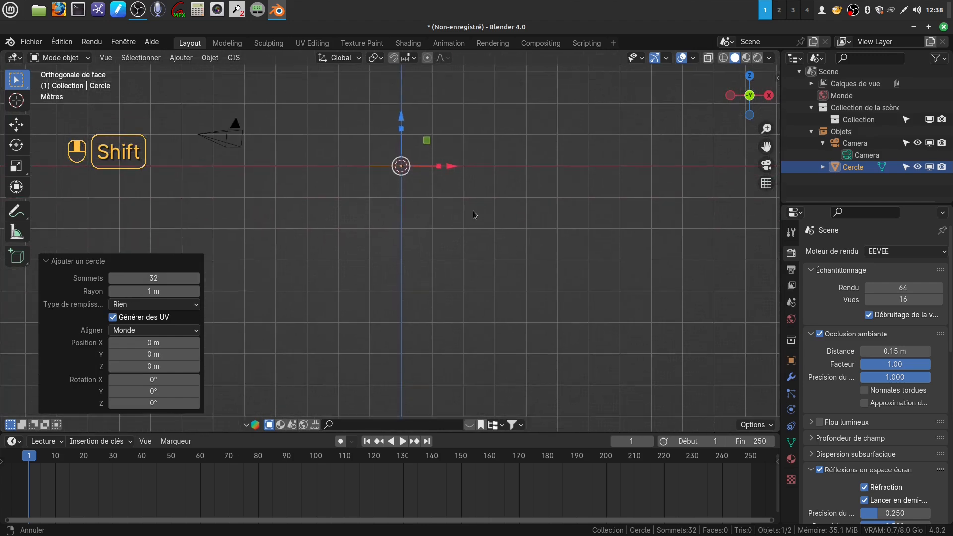
key(Tab)
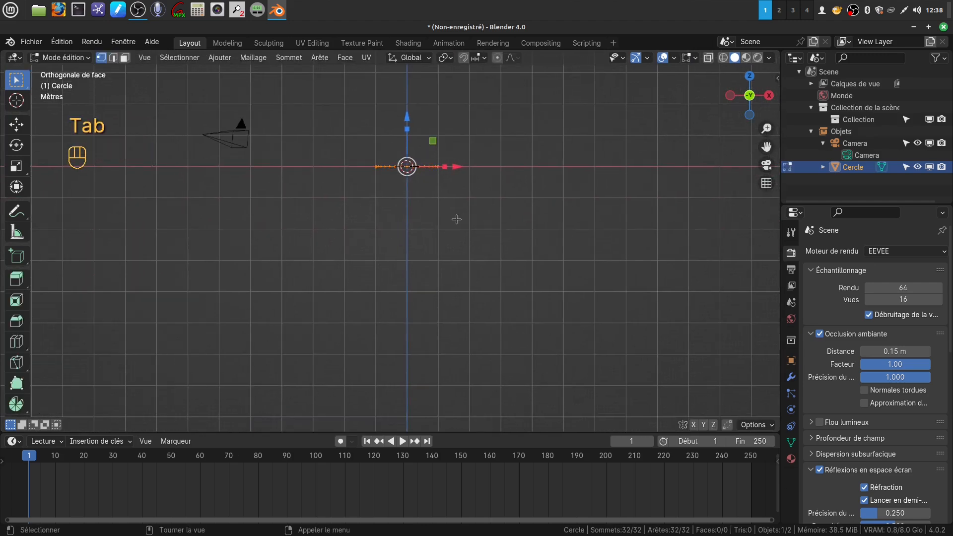
key(e)
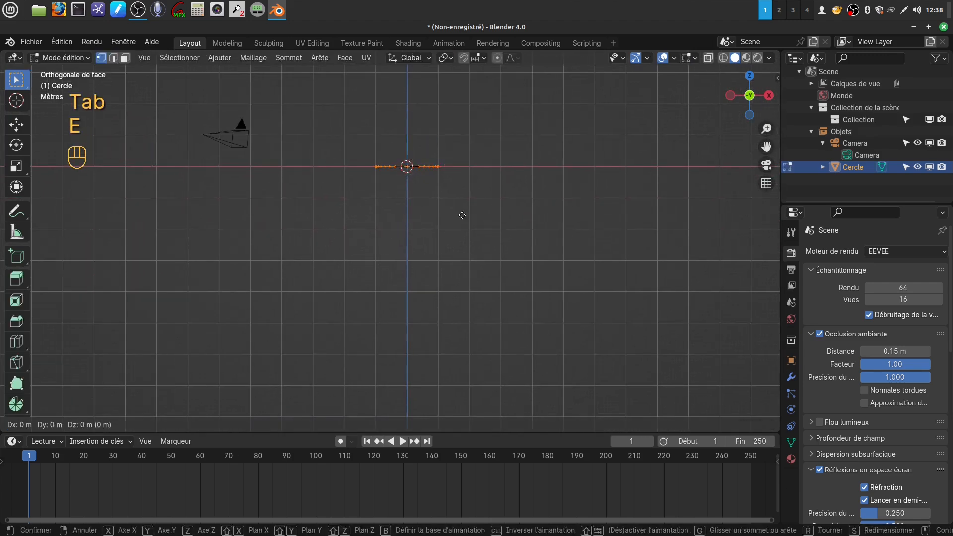
key(z)
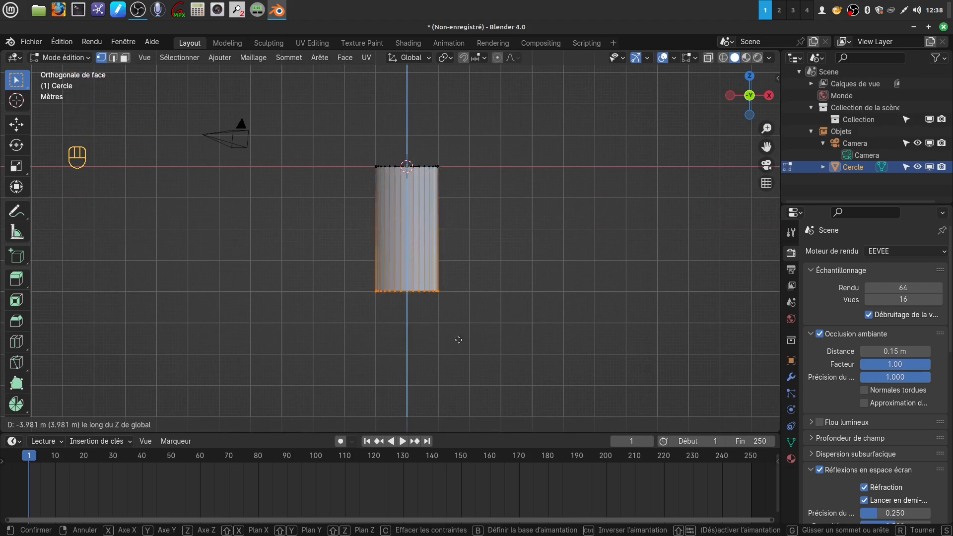
click(455, 340)
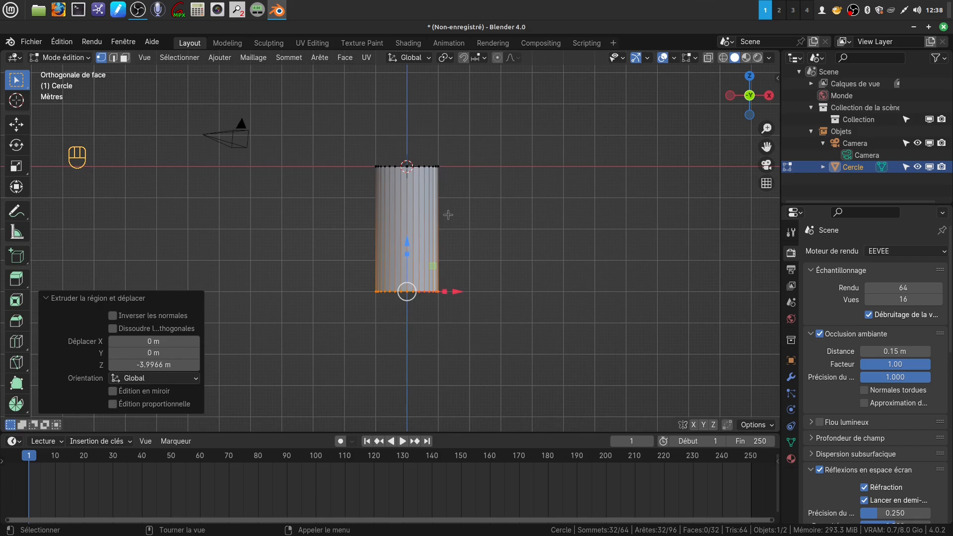
Add a single horizontal loop cut close to the cylinder's top edge, with a slide factor of about 0.885
scroll(489, 361, up, 4)
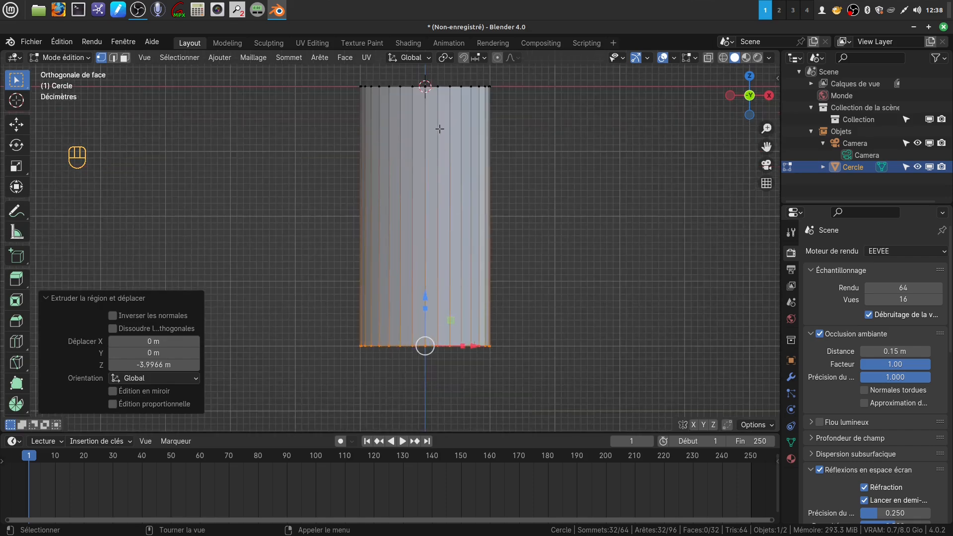
scroll(450, 146, down, 2)
shift+middle_drag(449, 148, 438, 191)
scroll(441, 204, up, 2)
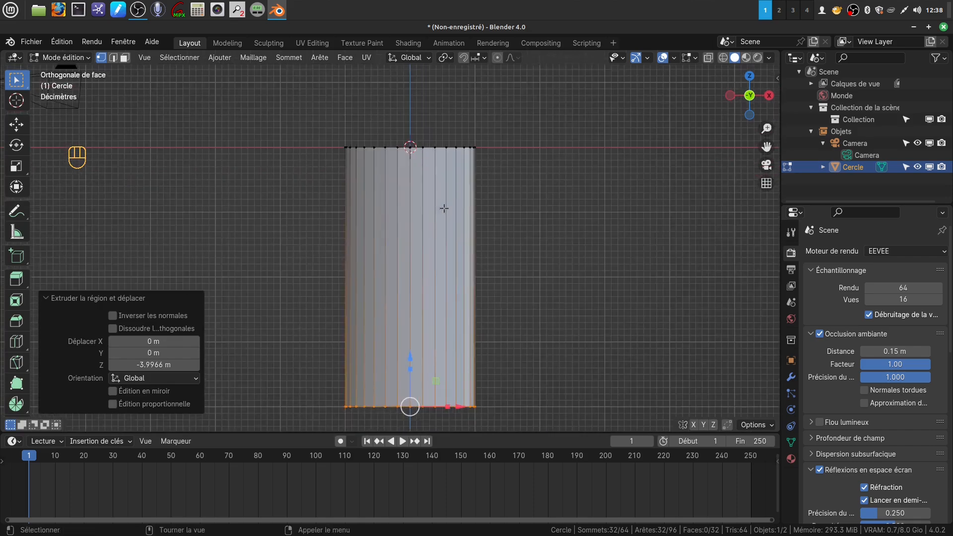
key(ctrl)
key(ctrl+r)
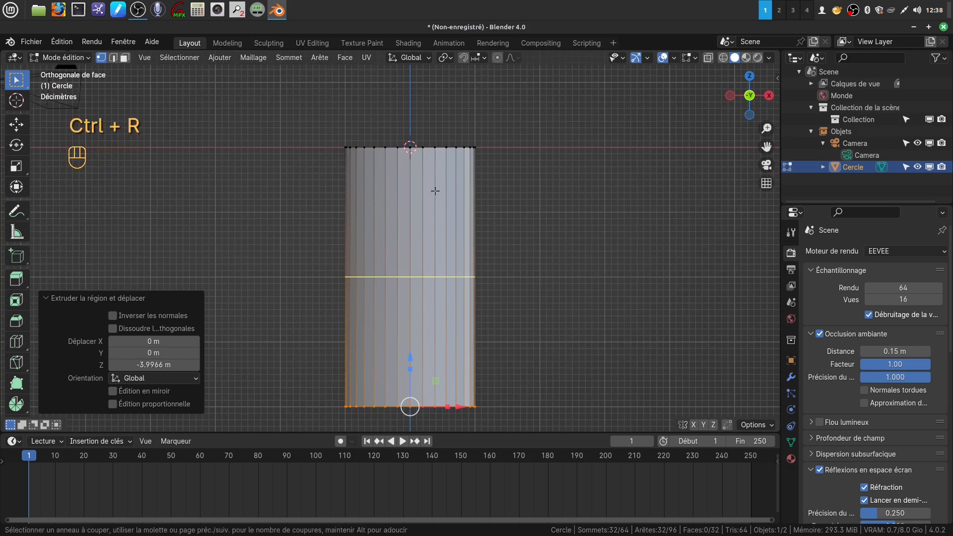
click(435, 191)
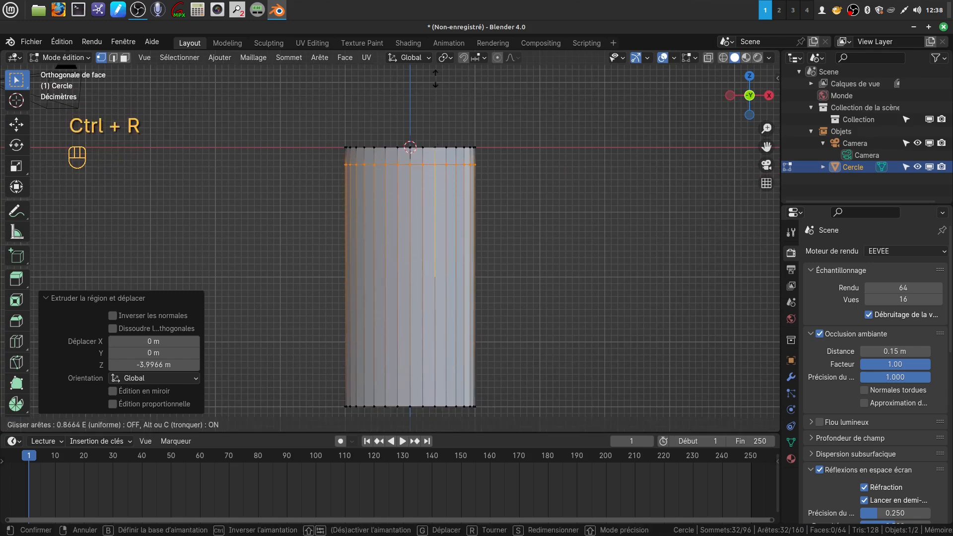
click(464, 257)
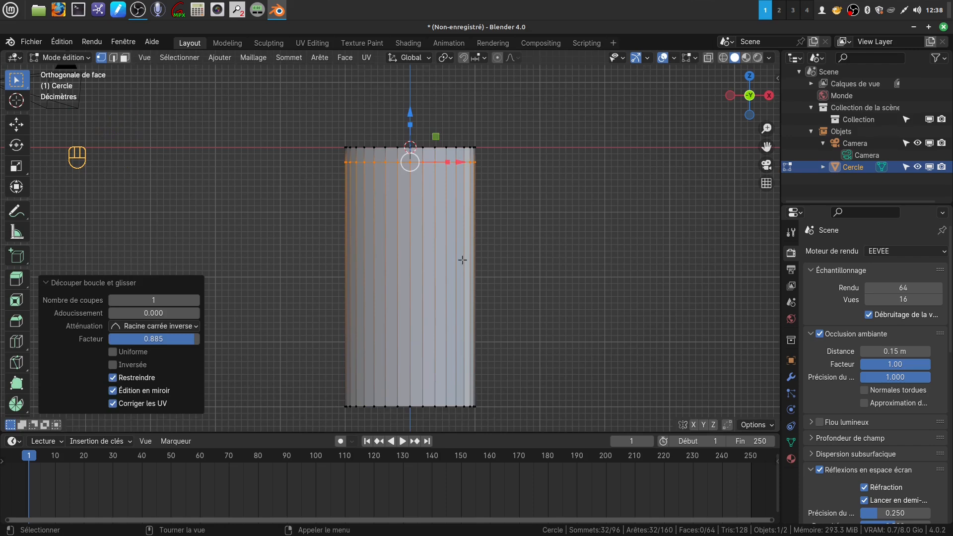
Add a second horizontal loop cut close to the cylinder's bottom edge
scroll(462, 260, down, 2)
key(ctrl+r)
click(406, 342)
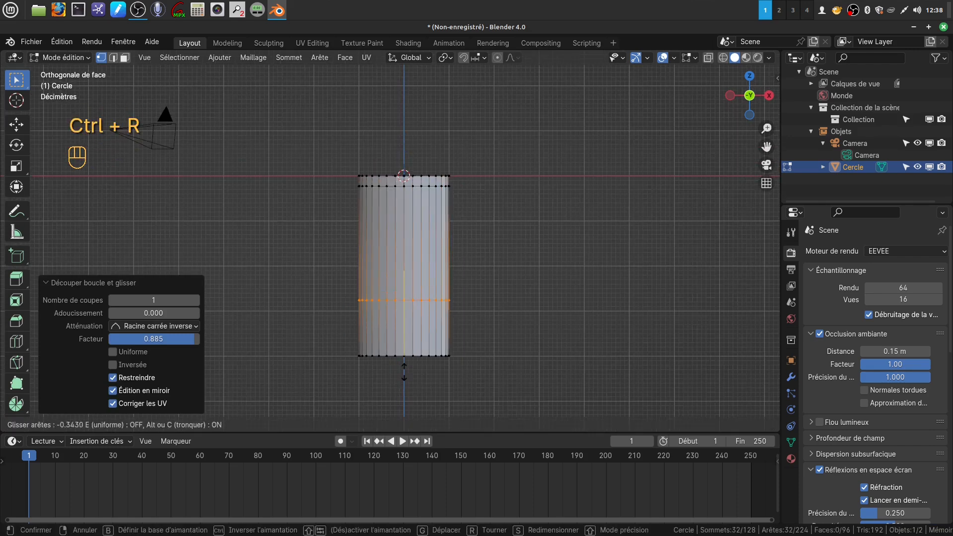
click(416, 415)
Delete all faces of the cylinder except the eight central front columns over its full height, and return to Object mode
scroll(441, 298, up, 2)
shift+middle_drag(459, 275, 462, 244)
scroll(454, 239, down, 2)
key(a)
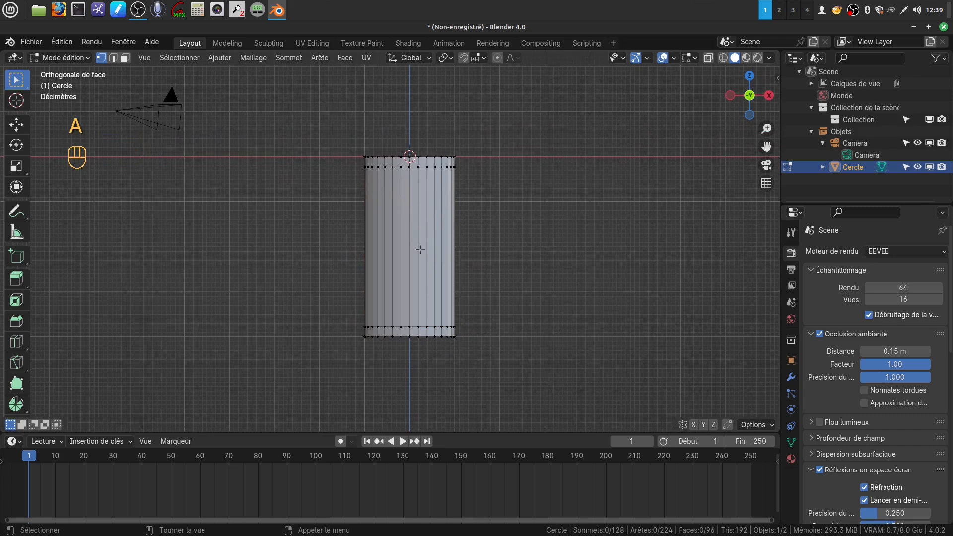
click(123, 58)
scroll(410, 262, up, 2)
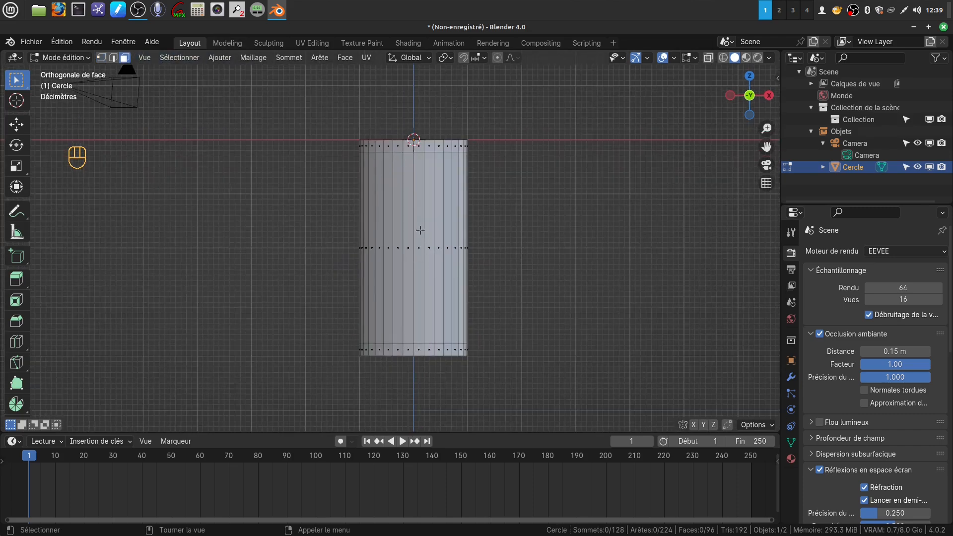
key(c)
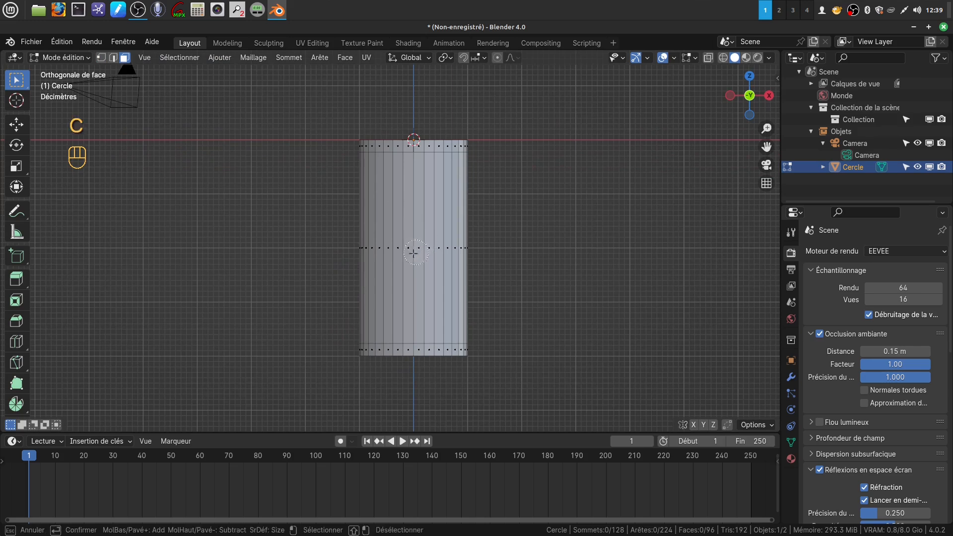
mouse_move(411, 248)
mouse_down()
mouse_move(449, 247)
mouse_move(419, 208)
mouse_up()
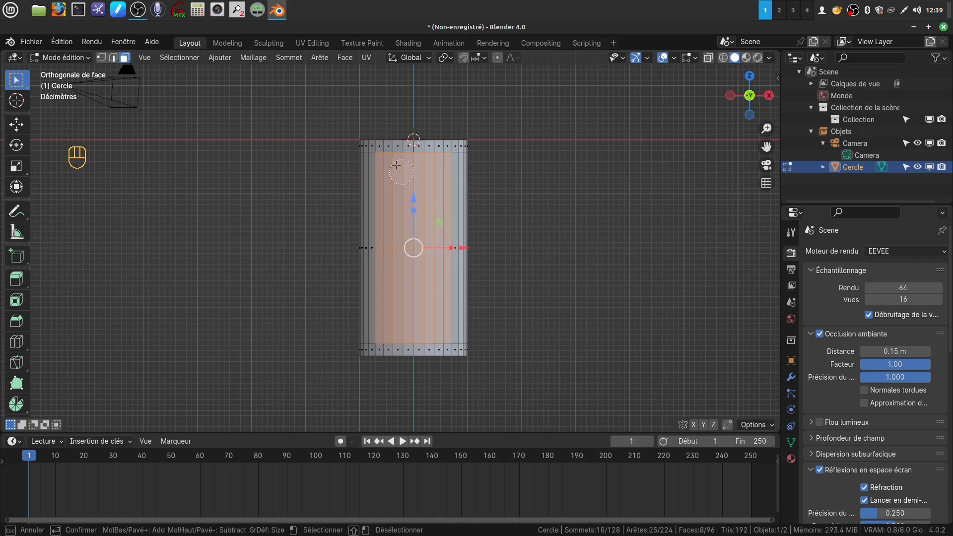
drag(394, 158, 434, 156)
mouse_move(395, 335)
mouse_down()
mouse_move(385, 339)
mouse_move(435, 336)
mouse_up()
right_click(435, 336)
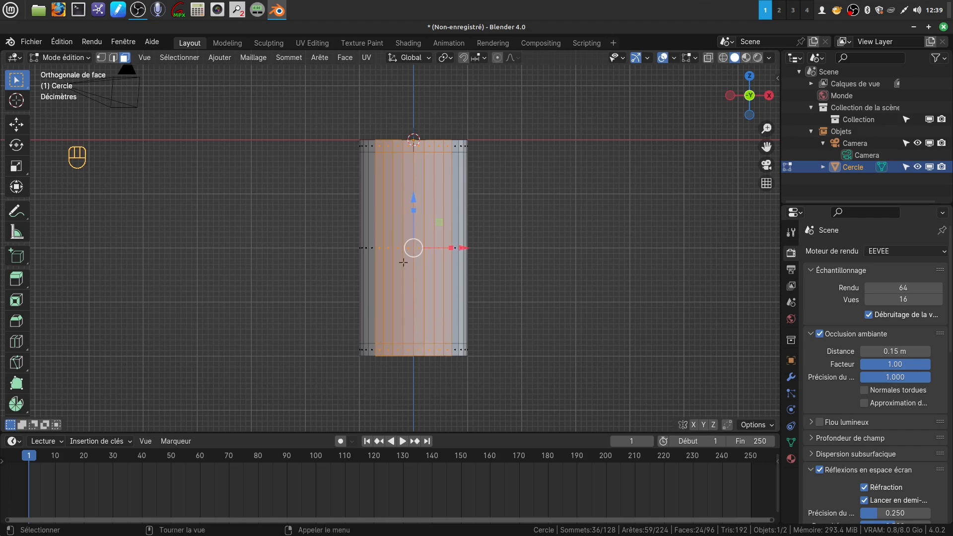
click(172, 58)
click(182, 94)
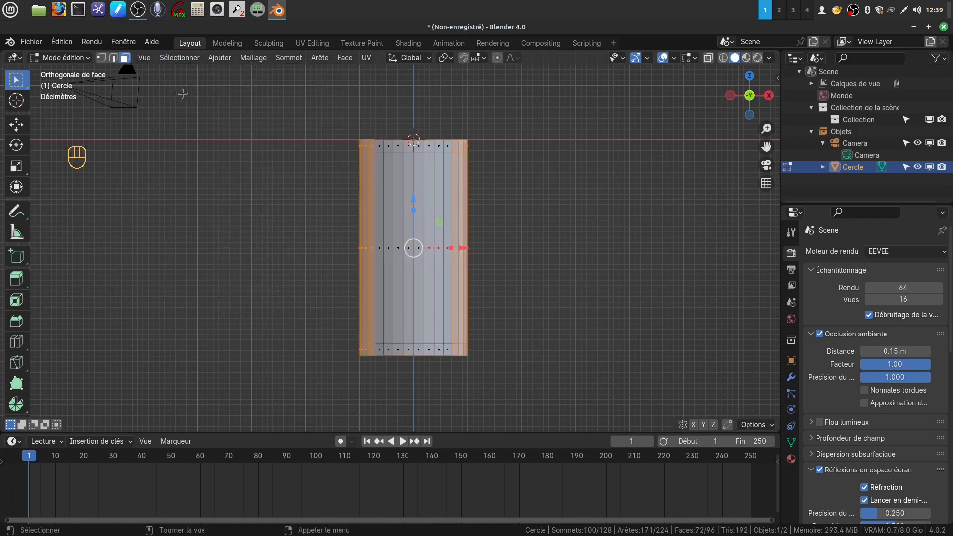
key(x)
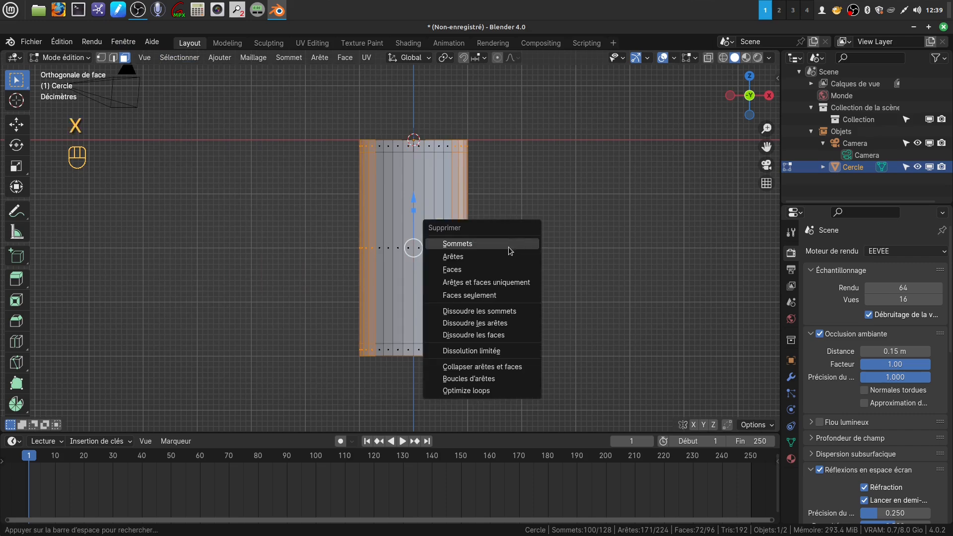
click(500, 274)
middle_drag(464, 170, 459, 228)
key(Tab)
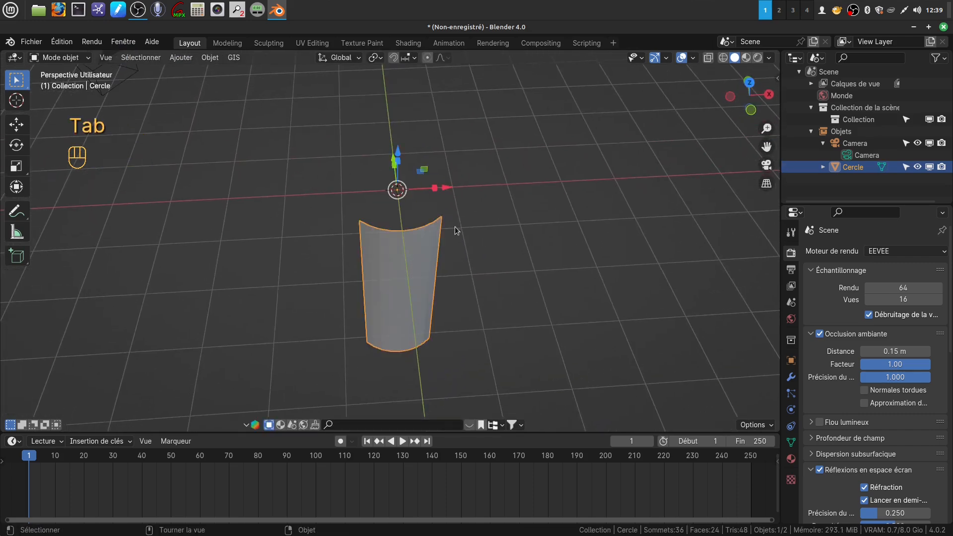
In front view with the panel deselected, add a plain axes empty at the world origin
mouse_move(440, 185)
middle_down()
mouse_move(493, 191)
mouse_move(447, 186)
middle_up()
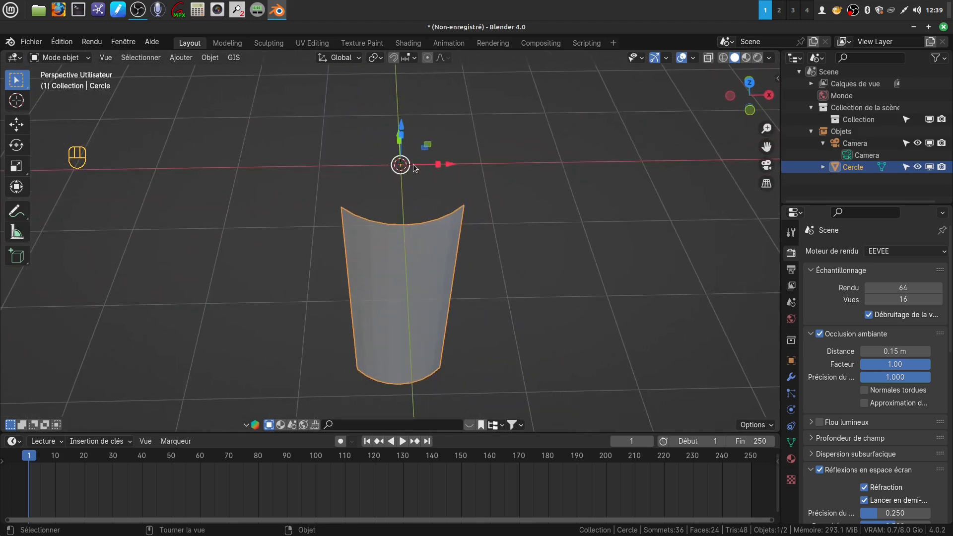
middle_drag(446, 201, 434, 334)
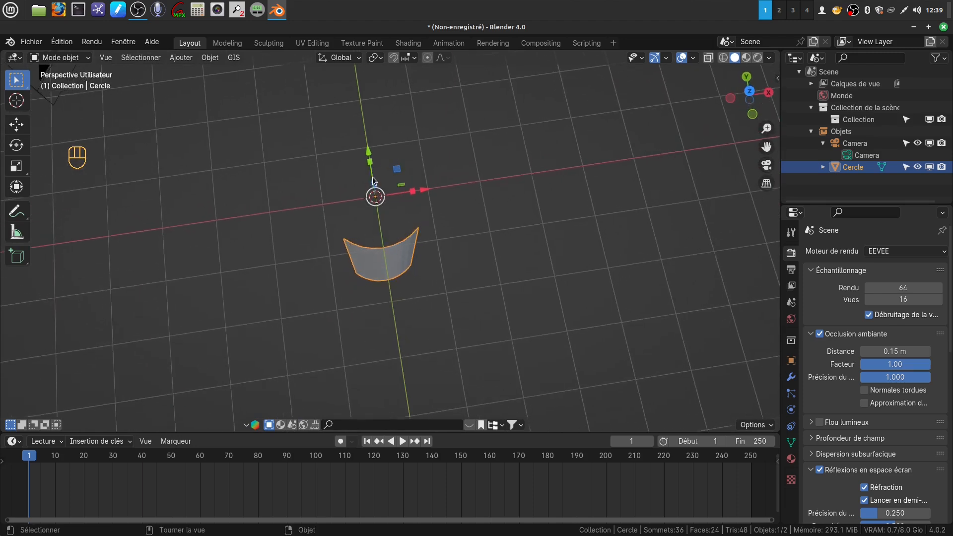
middle_drag(439, 246, 472, 268)
key(KP_1)
click(466, 262)
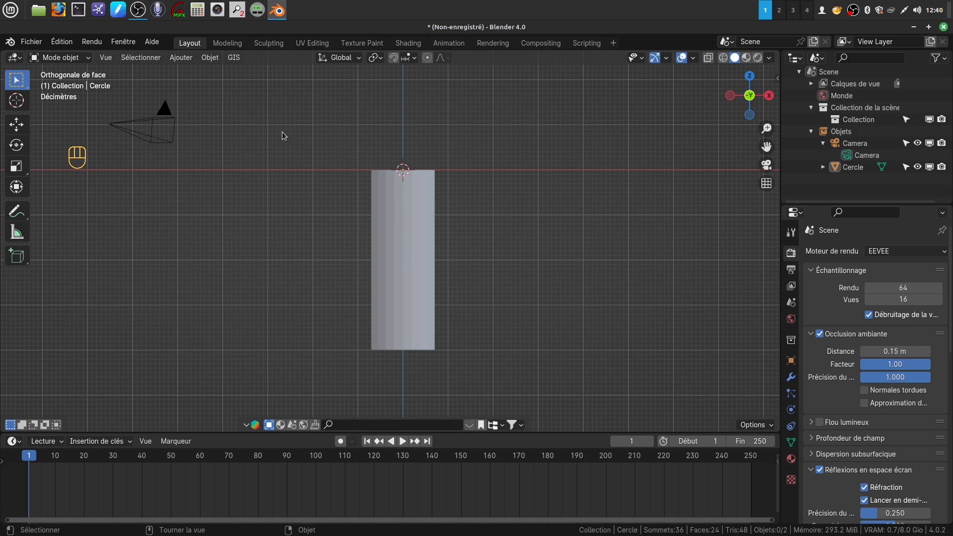
click(180, 58)
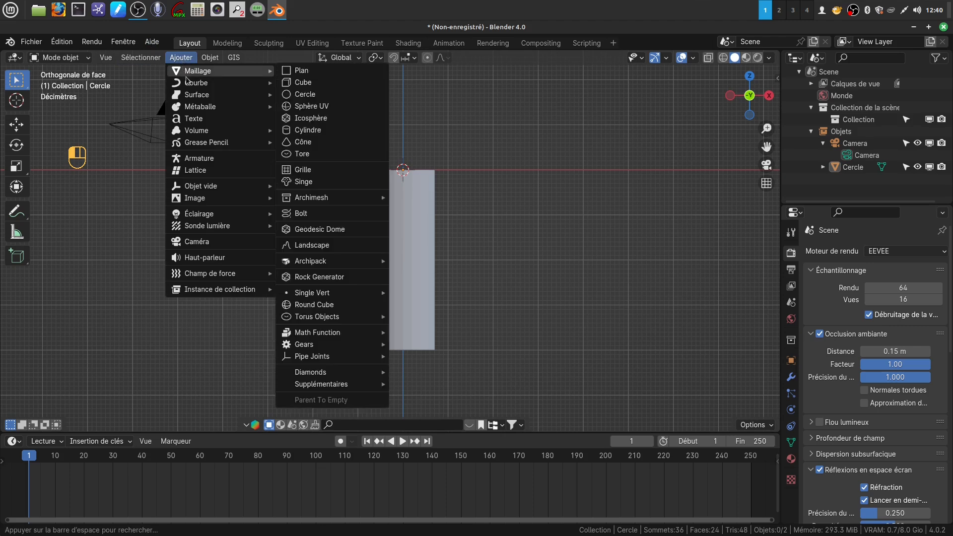
mouse_move(202, 192)
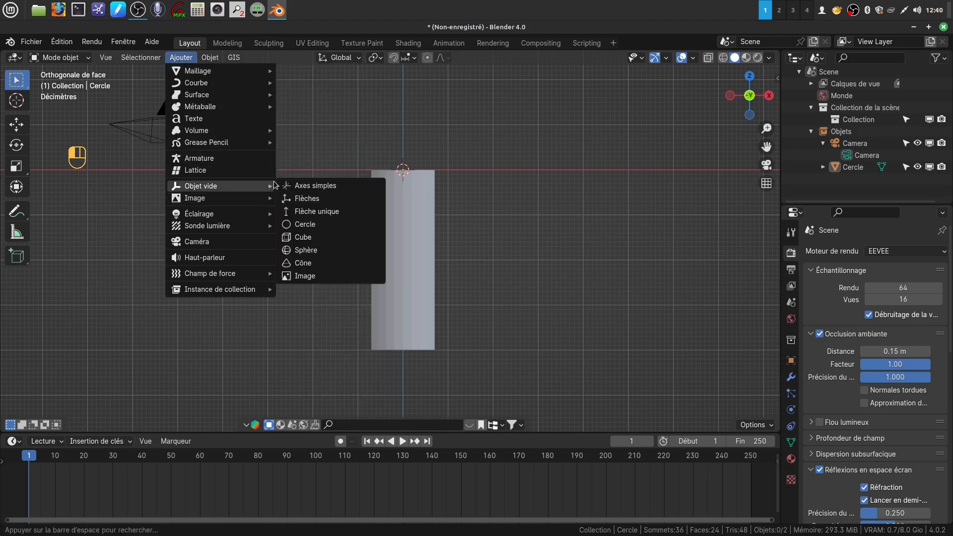
click(320, 188)
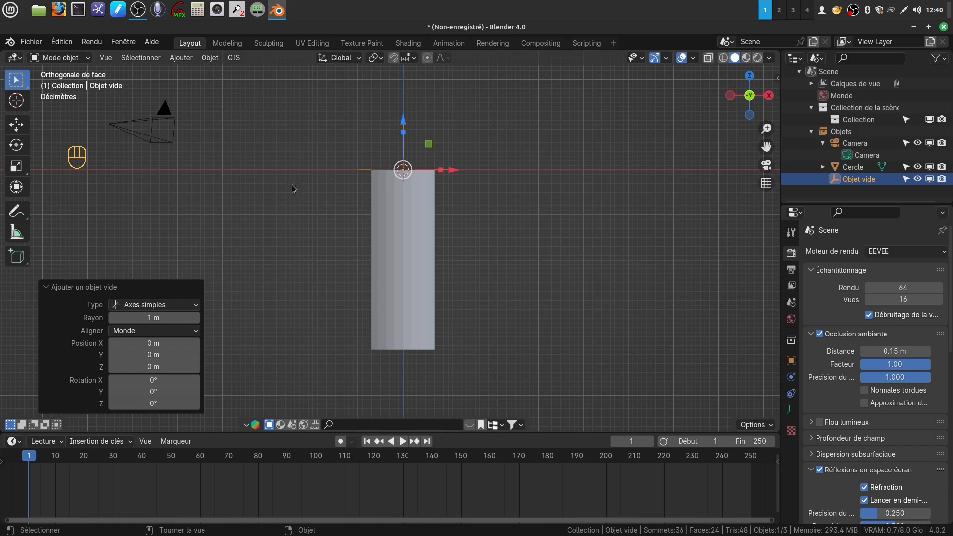
Add an Array modifier to the curved panel with a count of 4 and turn off its relative offset
click(393, 237)
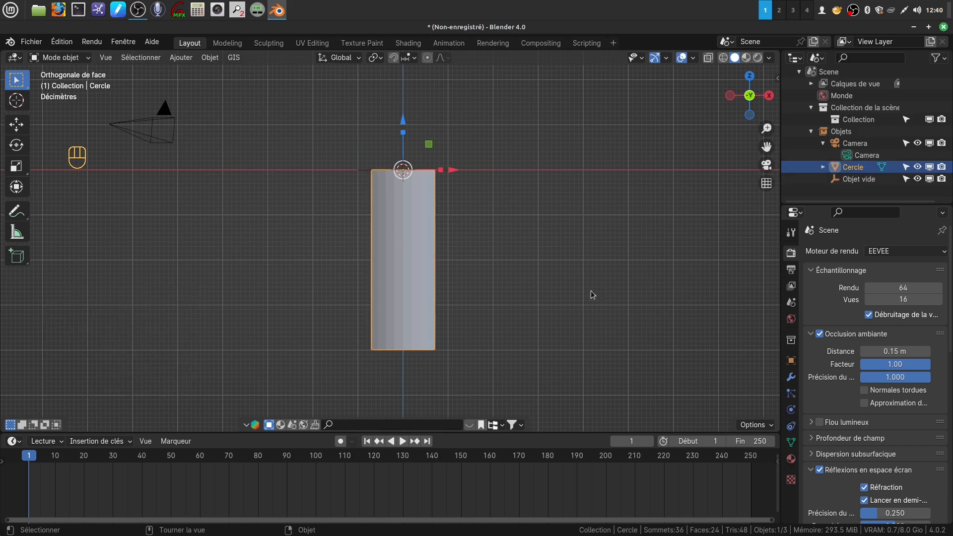
click(791, 377)
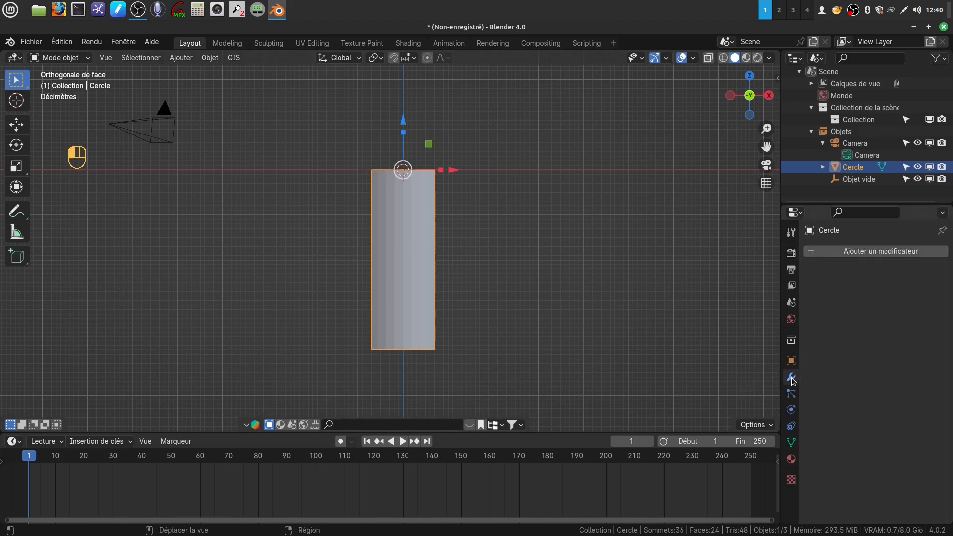
click(875, 251)
mouse_move(862, 286)
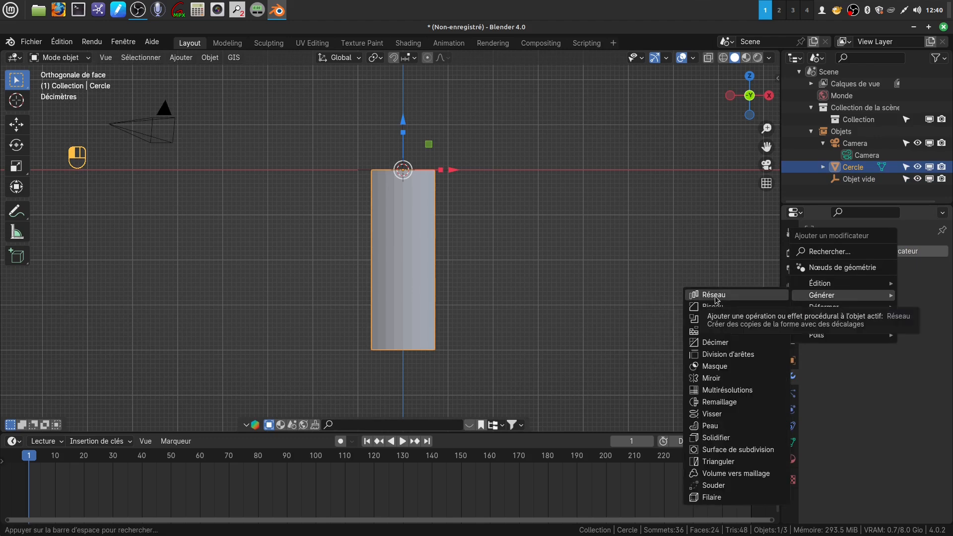
click(715, 296)
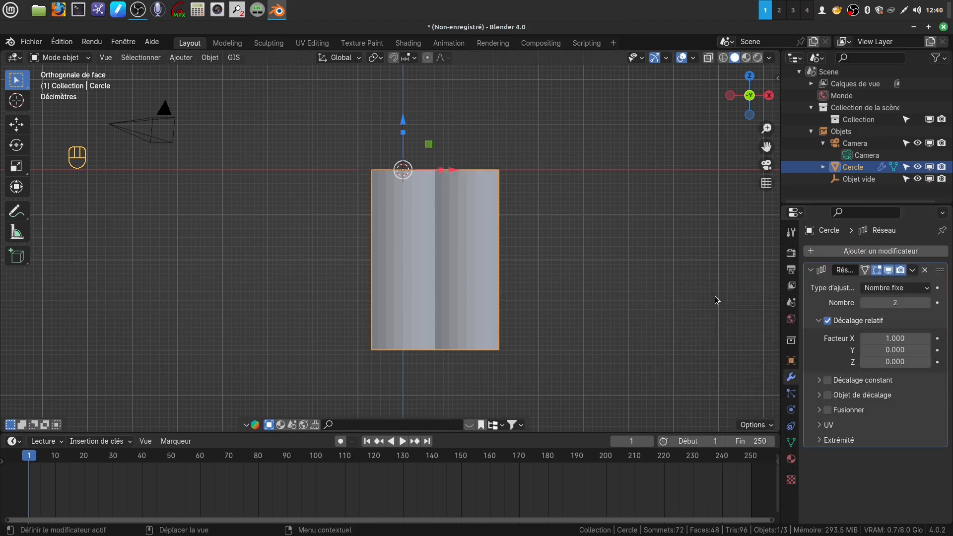
click(926, 303)
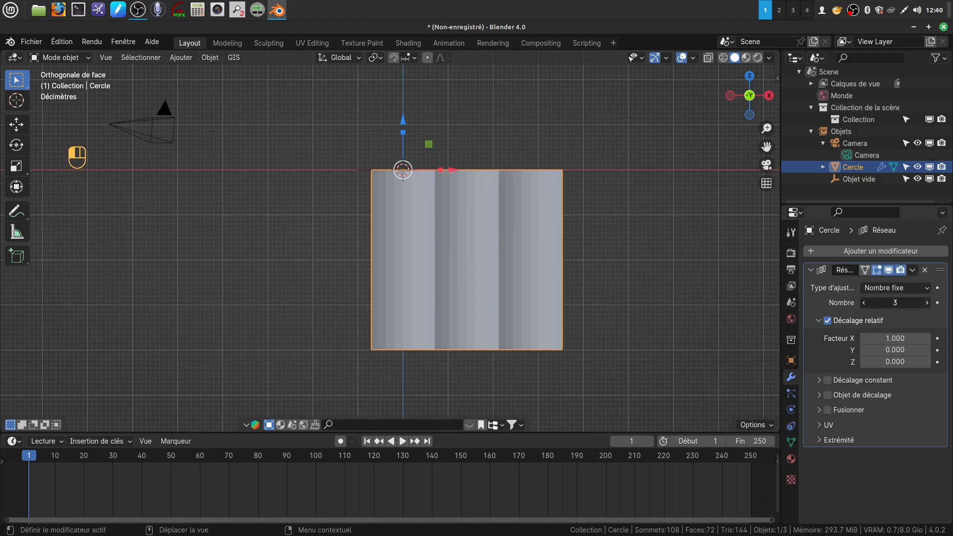
click(828, 321)
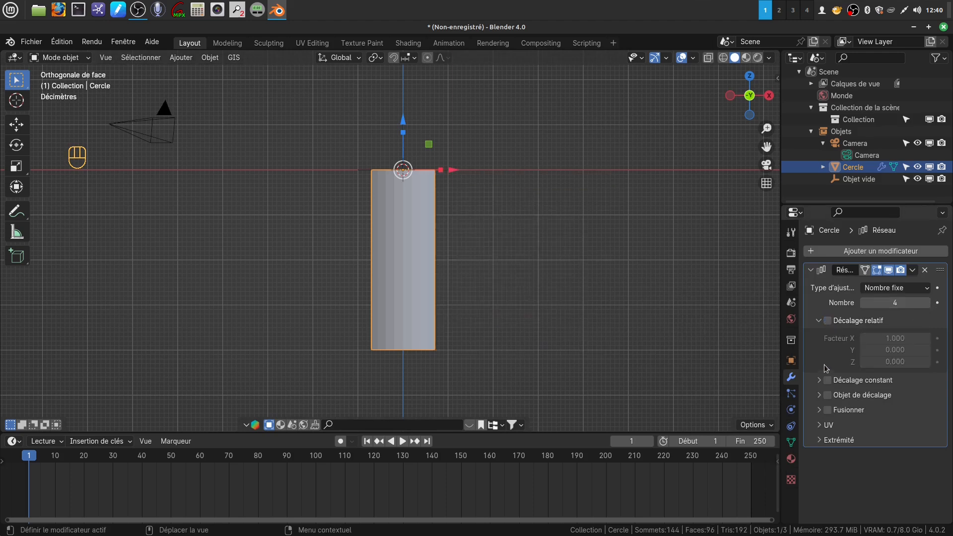
Enable the array's object offset using the empty, and turn on merging including the first and last copies
click(819, 395)
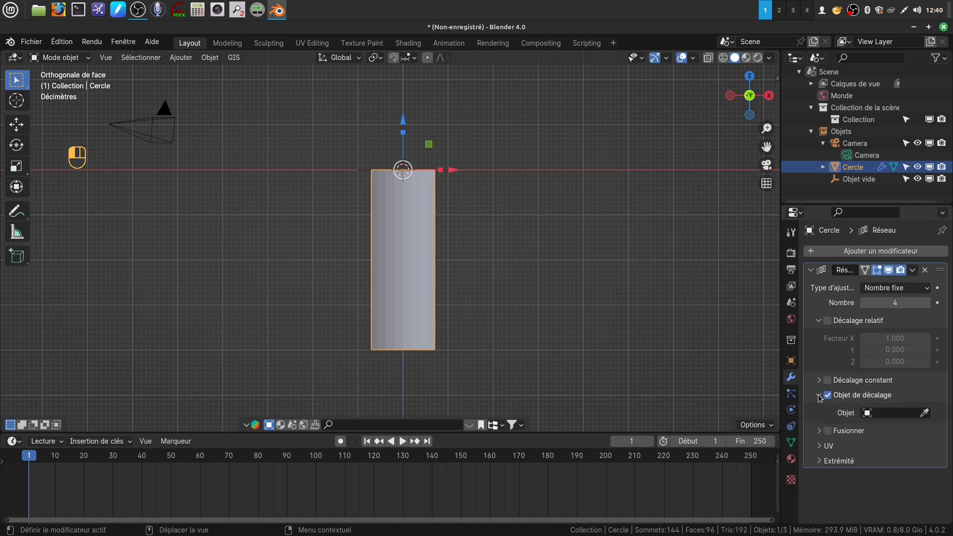
click(869, 413)
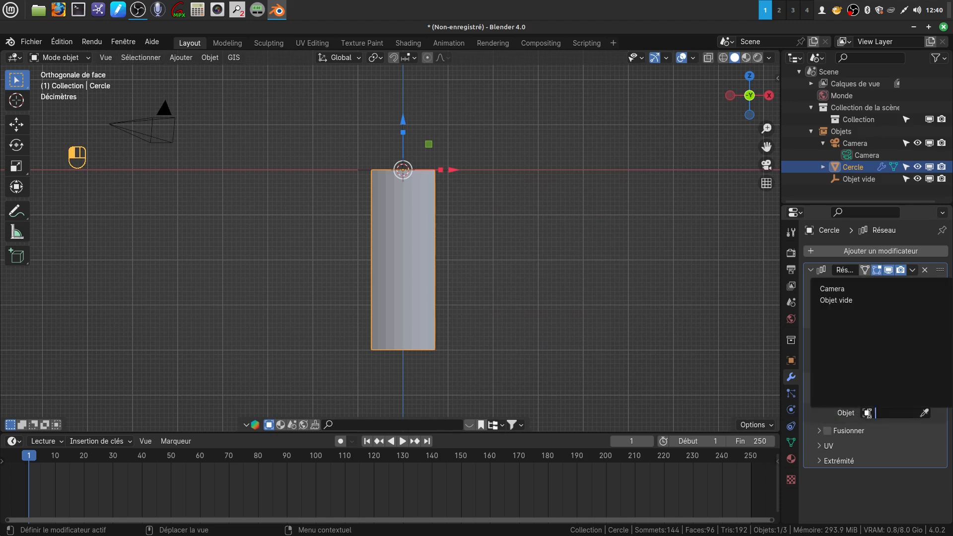
click(852, 300)
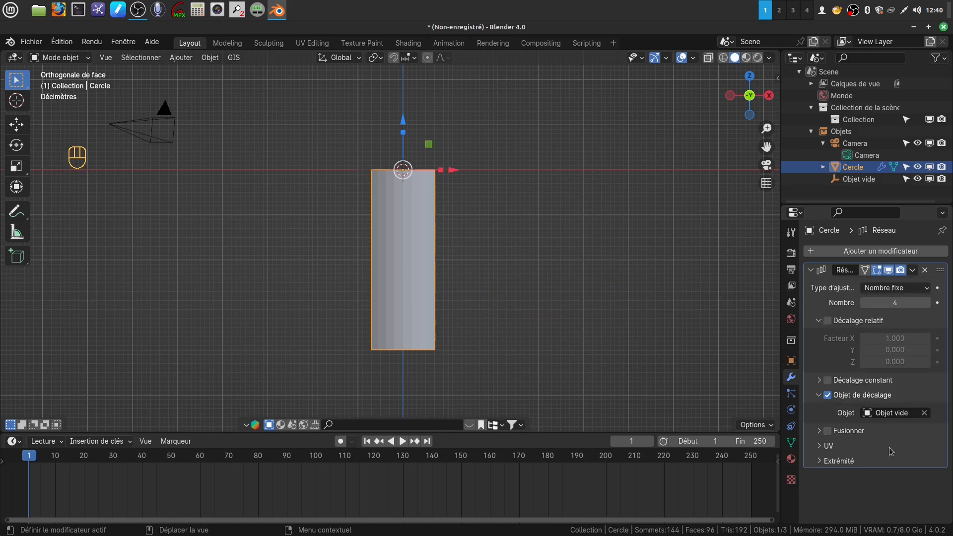
click(828, 432)
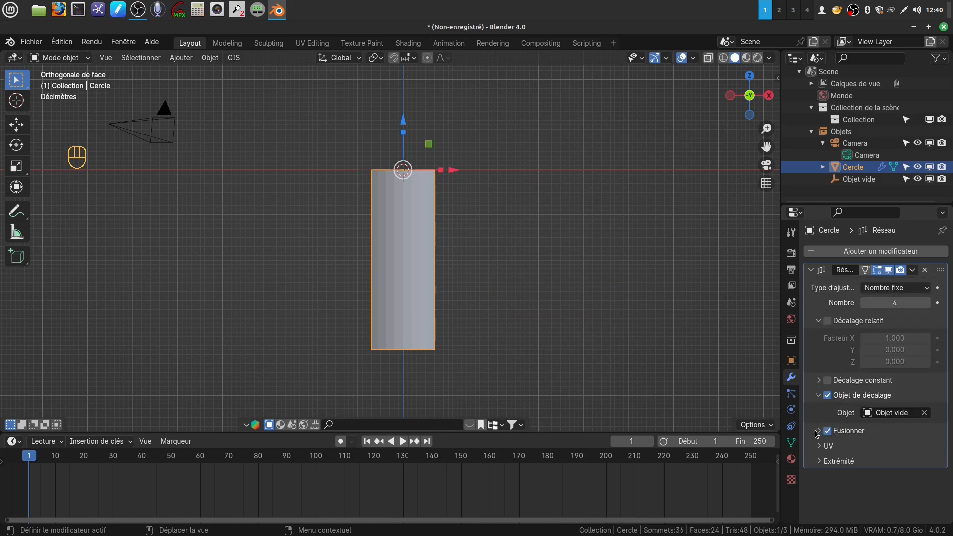
click(820, 431)
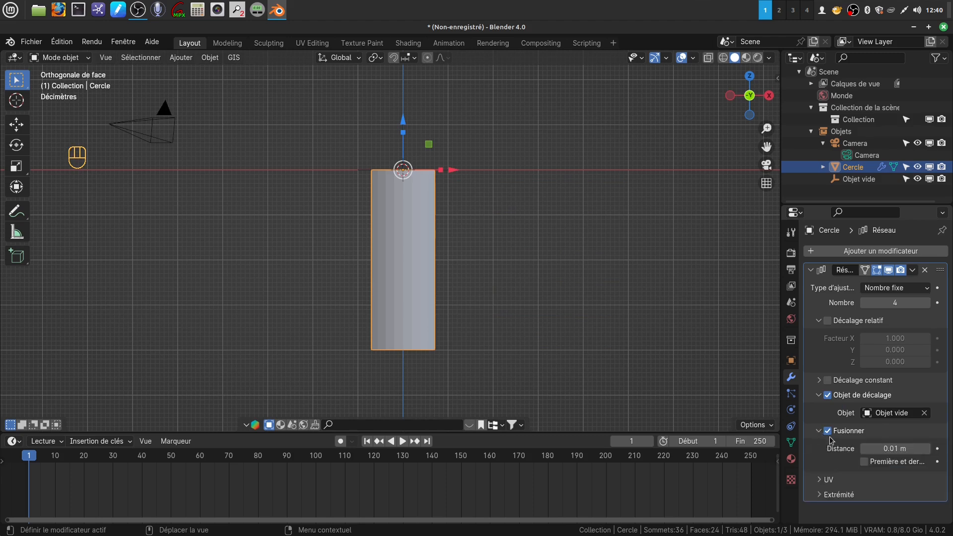
click(864, 461)
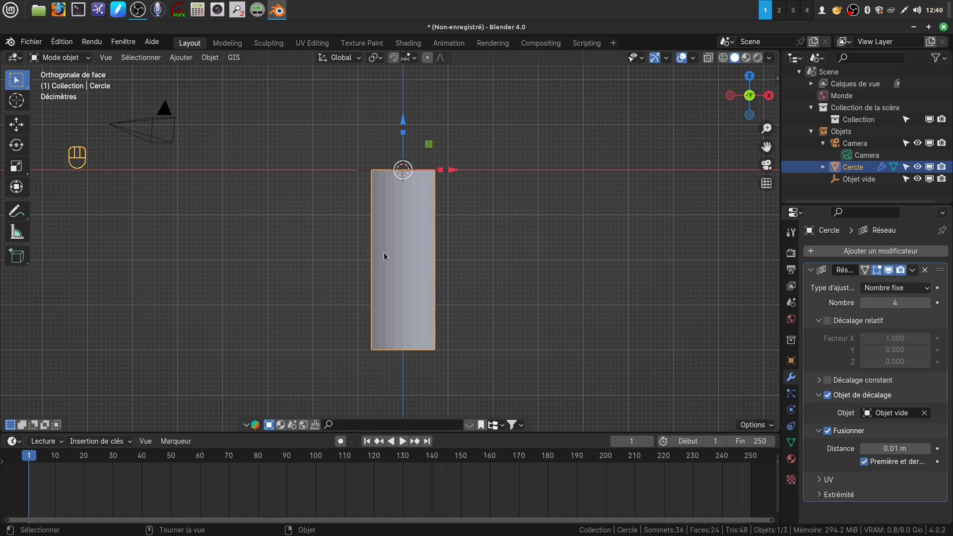
Rotate the empty about the Z axis and set its Z rotation to exactly 90°
click(560, 274)
middle_drag(495, 145, 525, 214)
click(397, 145)
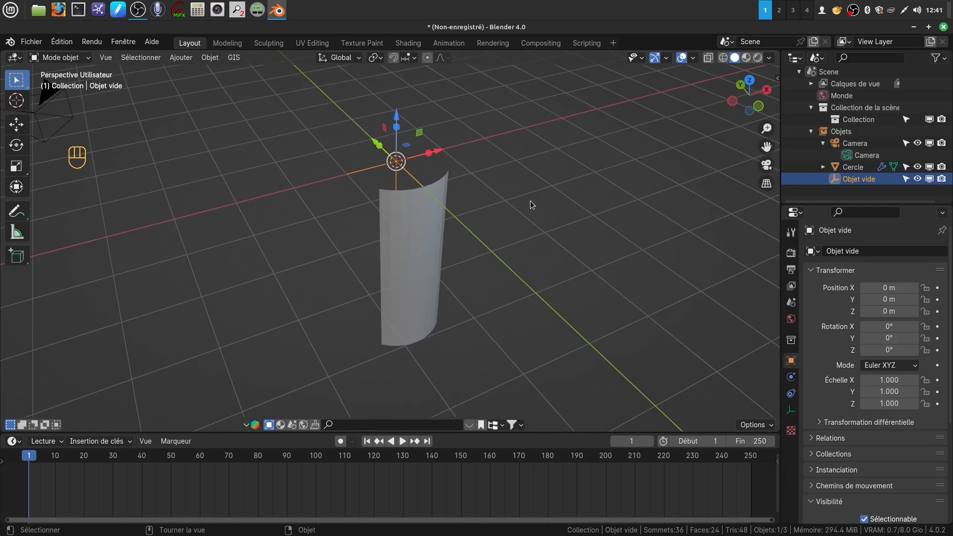
key(r)
key(z)
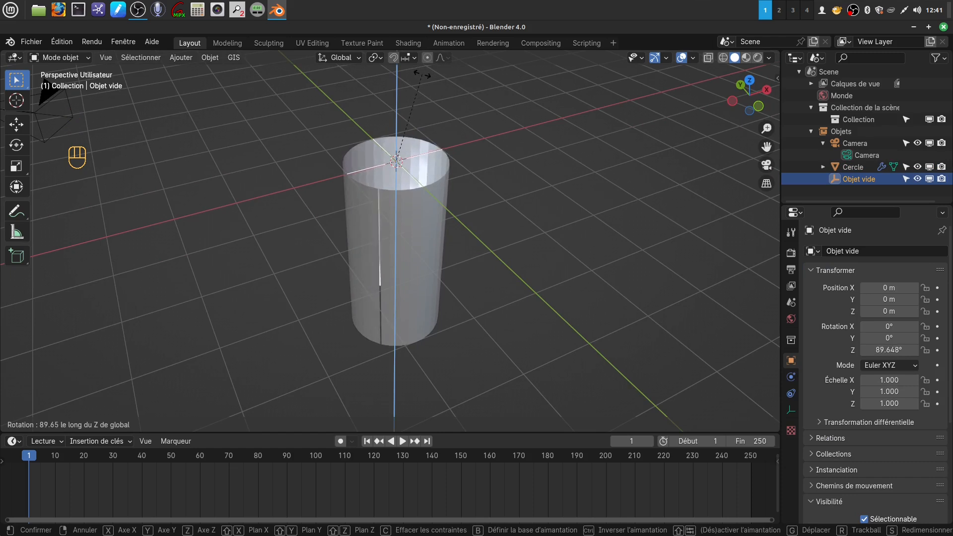
click(422, 77)
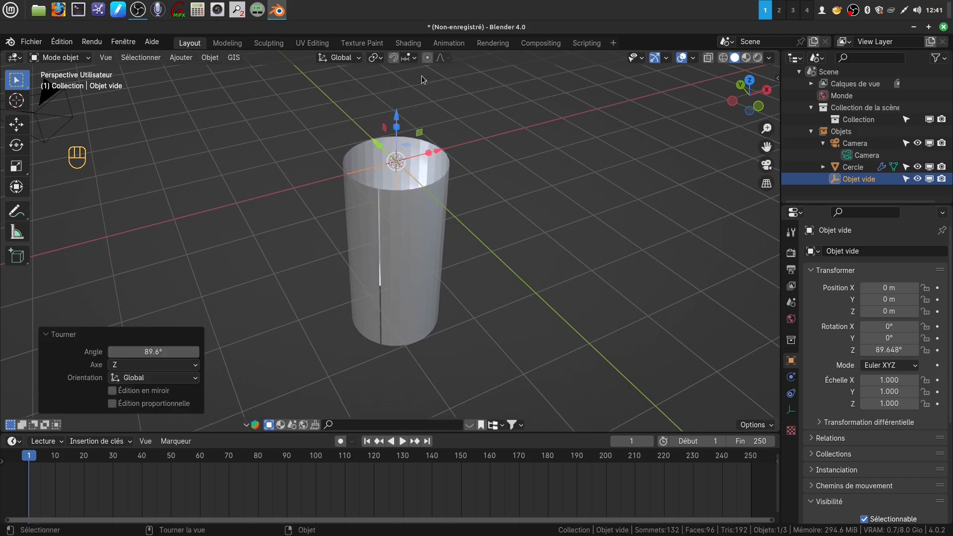
double_click(892, 351)
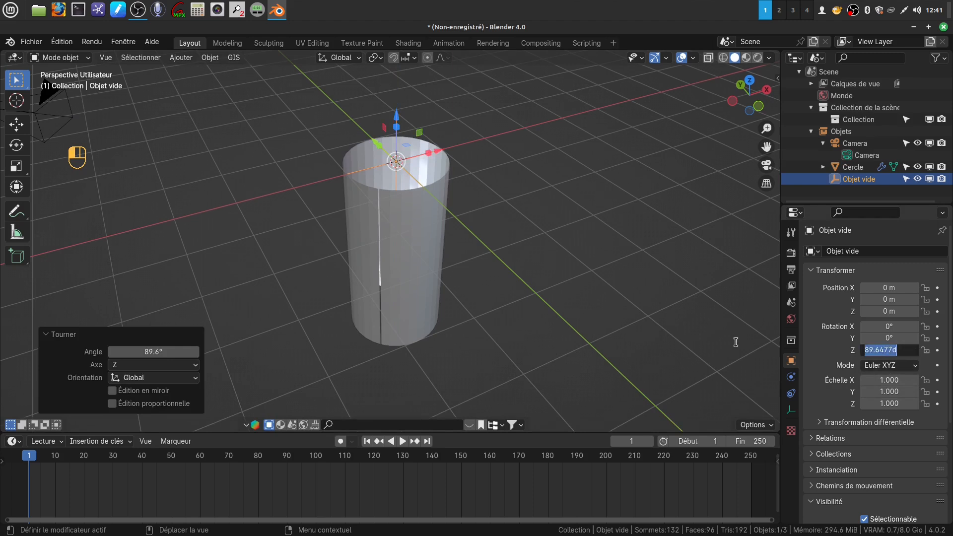
key(BackSpace)
key(Return)
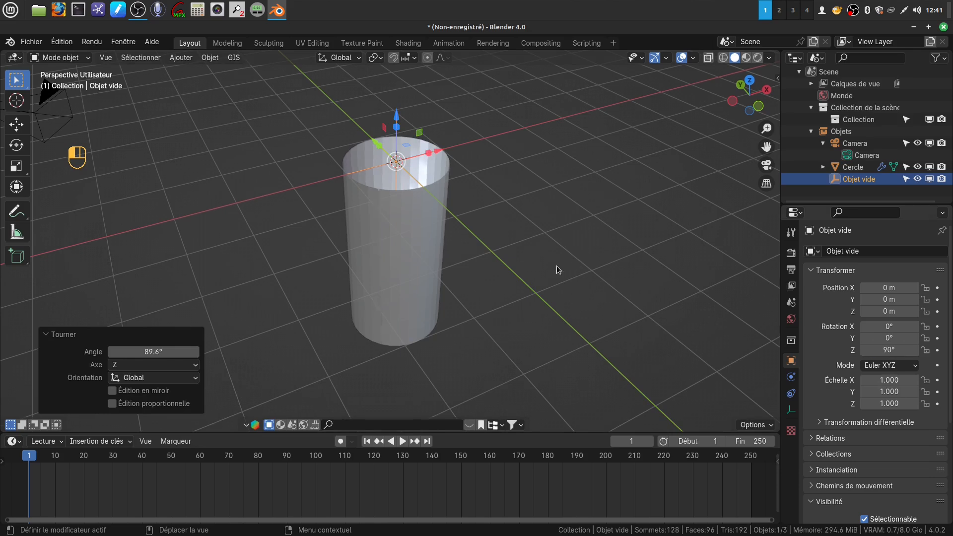
Select the panel in front view and enter Edit mode with vertex selection
middle_drag(407, 183, 365, 144)
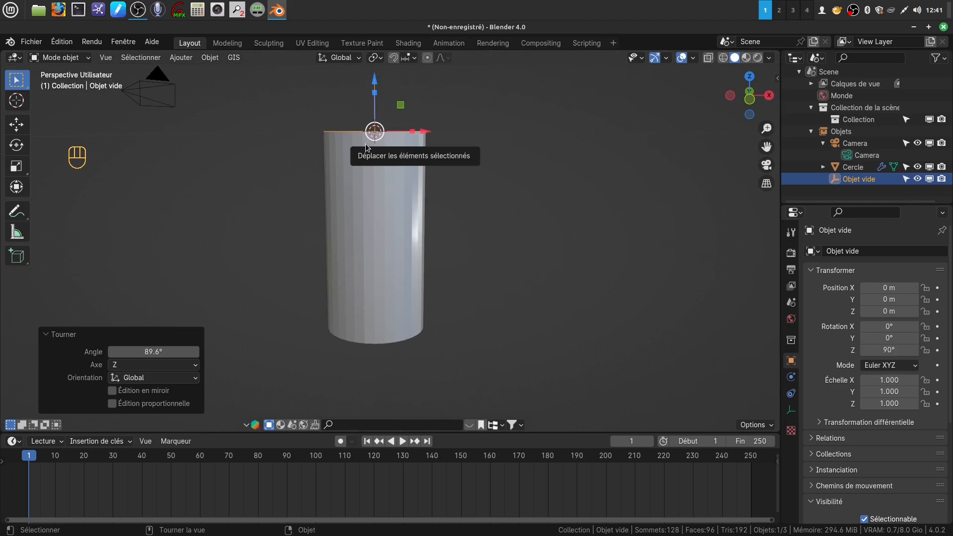
key(KP_1)
shift+middle_drag(365, 147, 390, 185)
key(Tab)
click(415, 222)
key(Tab)
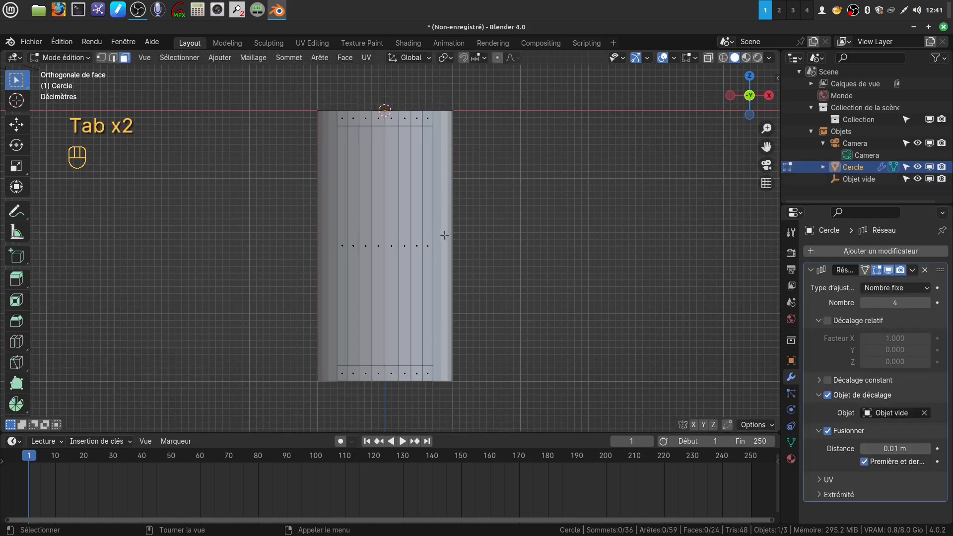
shift+middle_drag(448, 236, 406, 210)
click(101, 58)
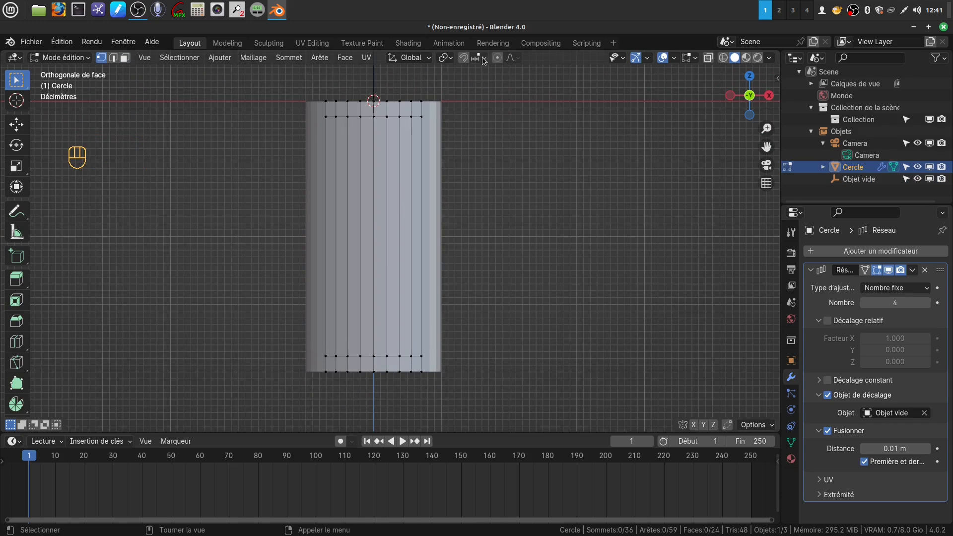
Turn on proportional editing with Sphere falloff, limited to connected geometry only
click(498, 59)
click(519, 58)
click(472, 123)
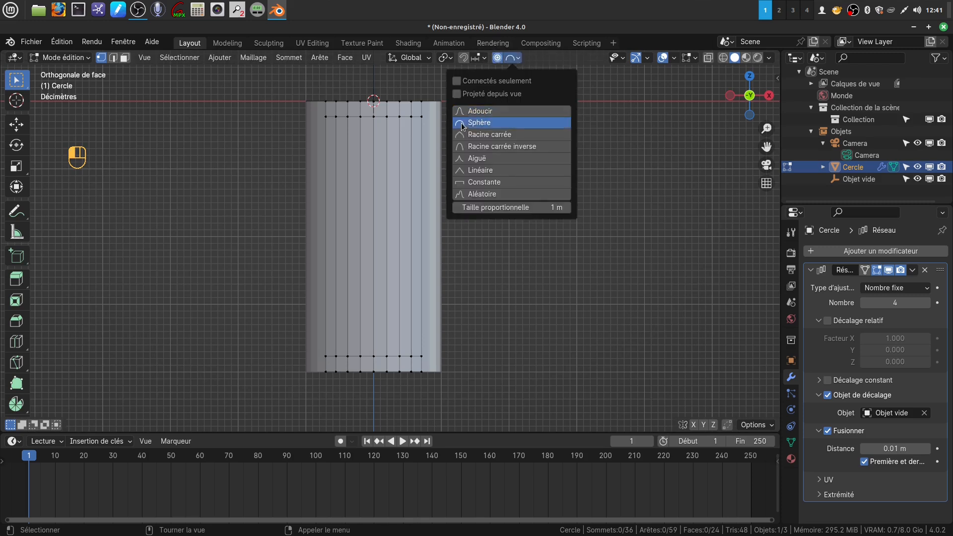
click(457, 81)
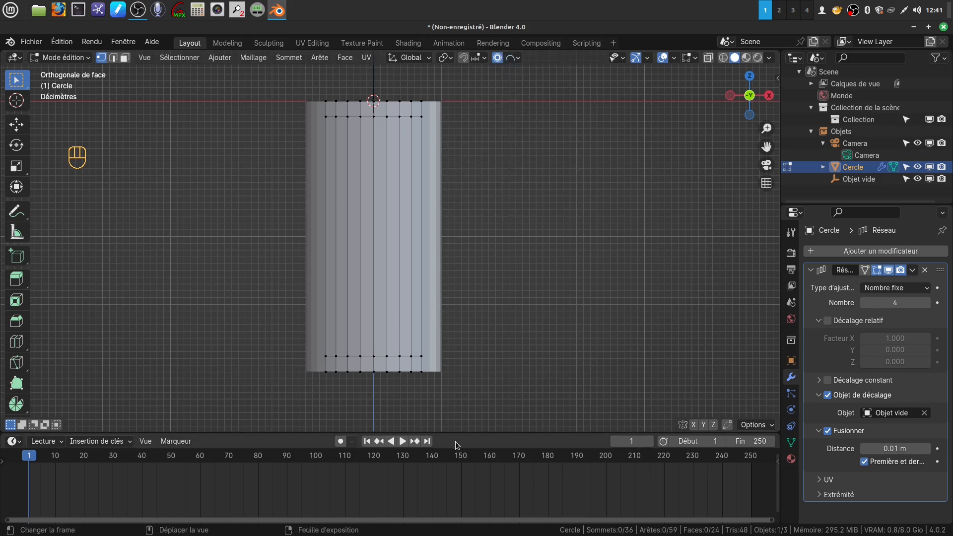
Move the middle vertex of the lower loop cut down about 0.154 m along Z, with a proportional size of about 0.683
click(372, 356)
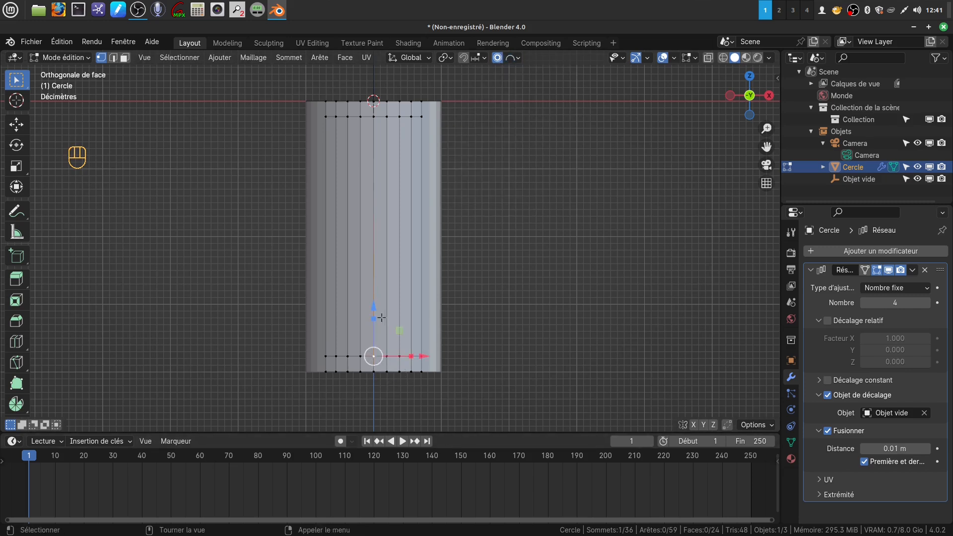
drag(373, 308, 378, 317)
scroll(376, 313, up, 4)
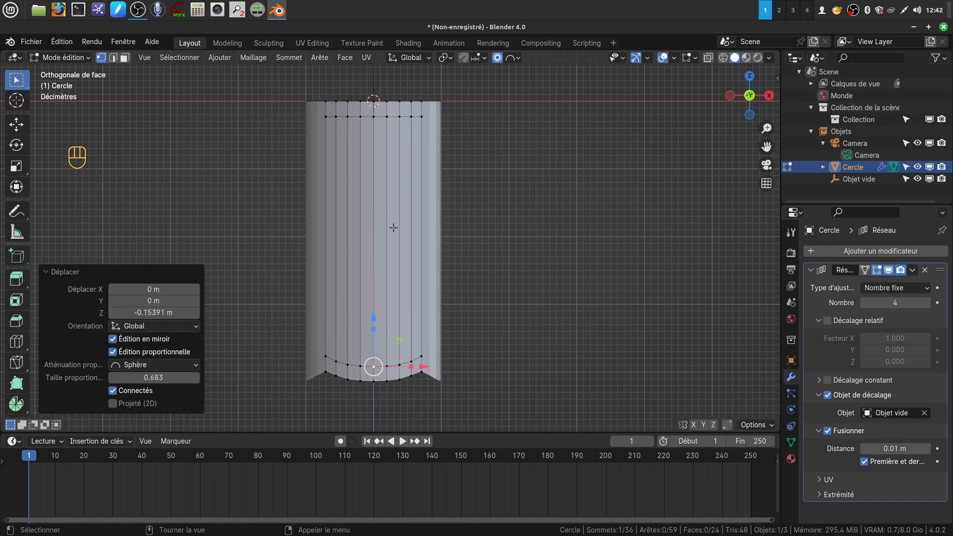
Move the middle vertex of the panel's top edge up about 0.127 m along Z with the same proportional falloff
shift+middle_drag(515, 258, 532, 277)
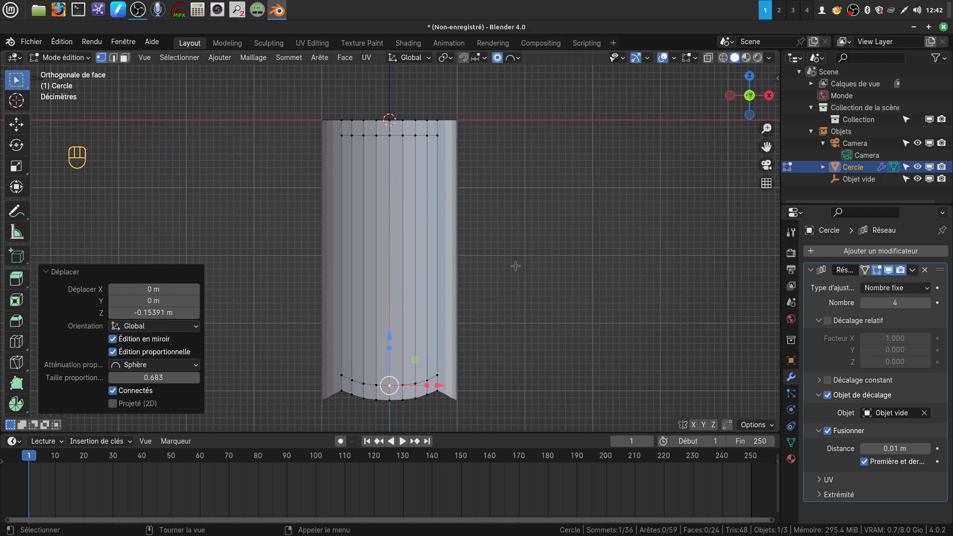
click(390, 119)
scroll(389, 112, down, 2)
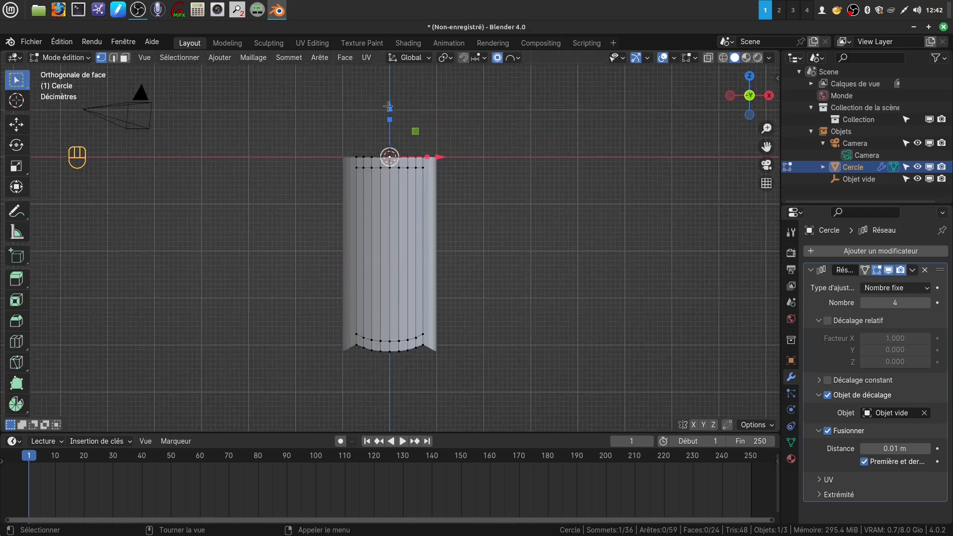
drag(389, 107, 394, 101)
scroll(454, 219, up, 2)
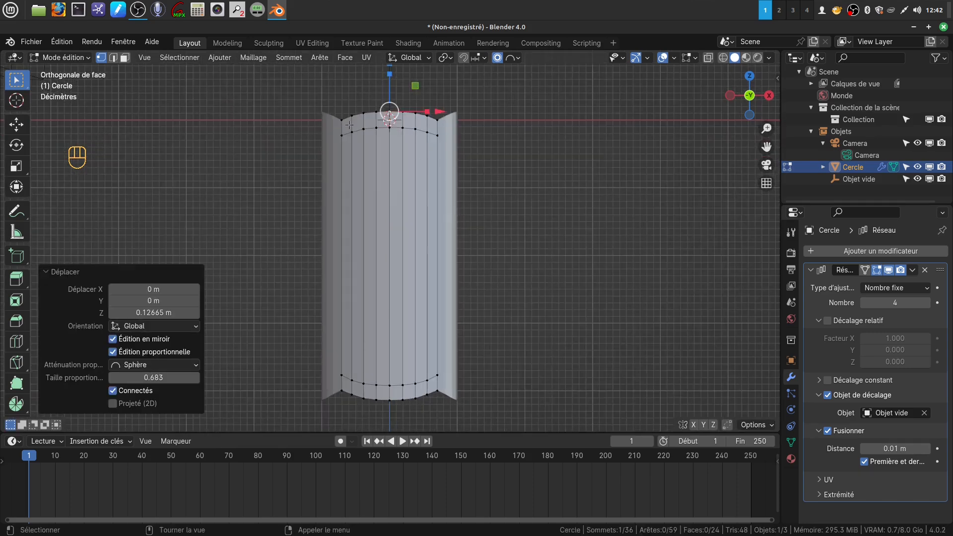
scroll(421, 184, down, 1)
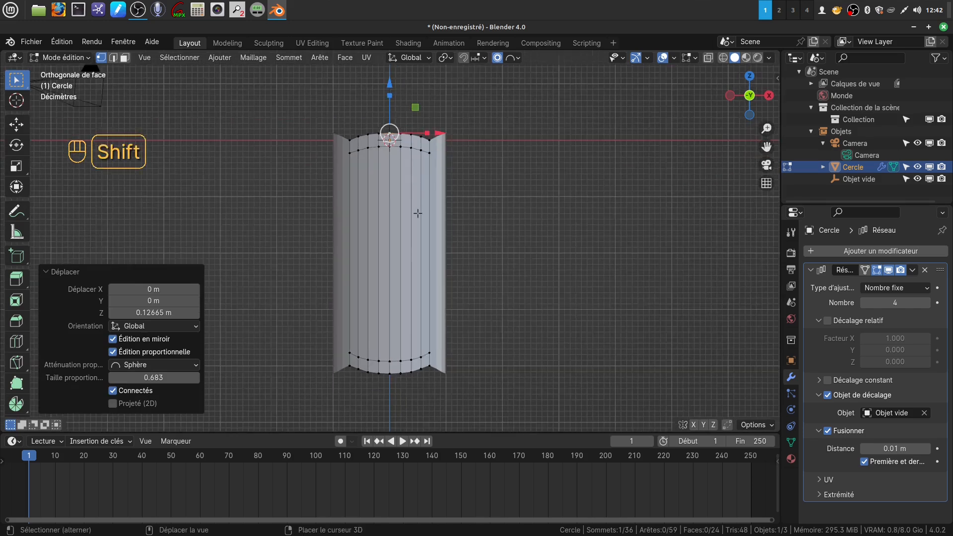
shift+middle_drag(420, 213, 420, 149)
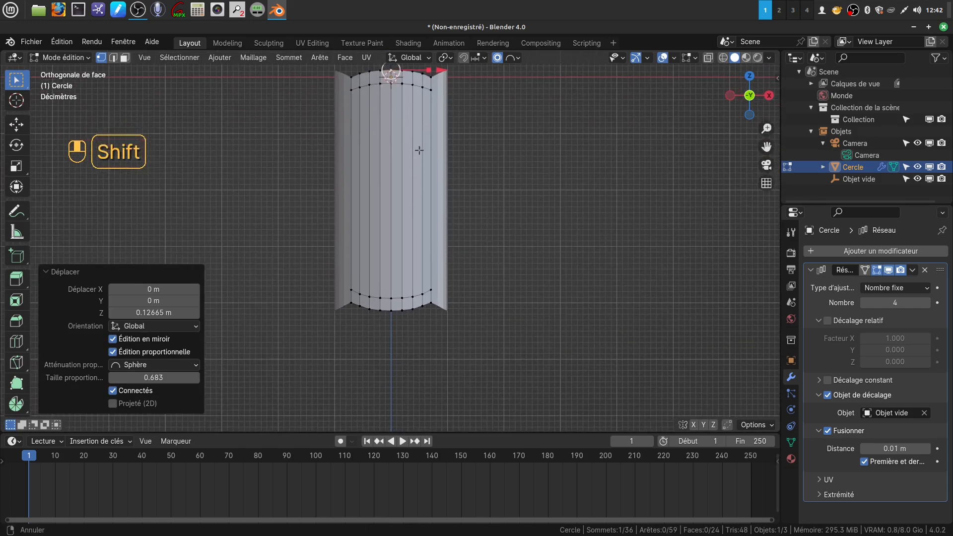
Turn off proportional editing and clear the vertex selection on the panel
click(498, 58)
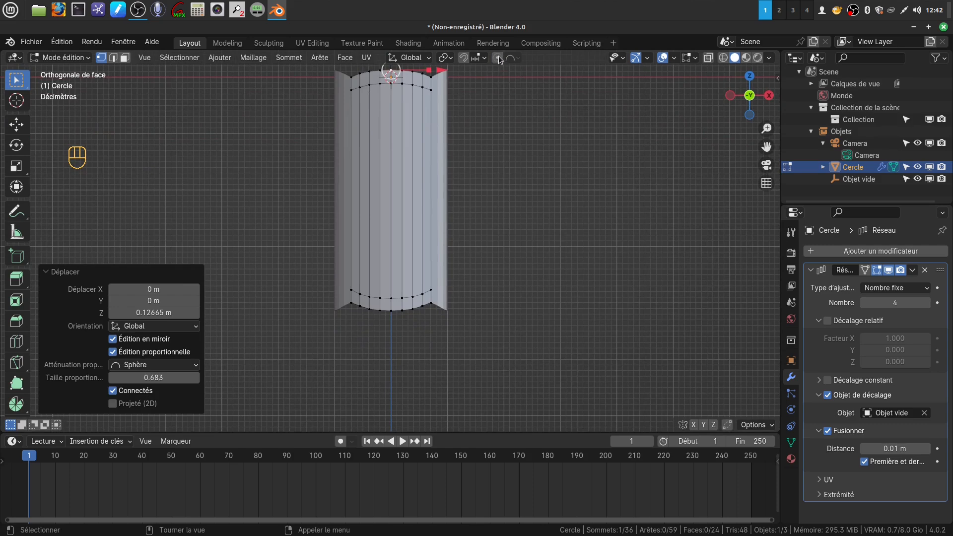
scroll(467, 332, up, 1)
key(c)
right_click(347, 328)
key(a)
key(a)
key(a)
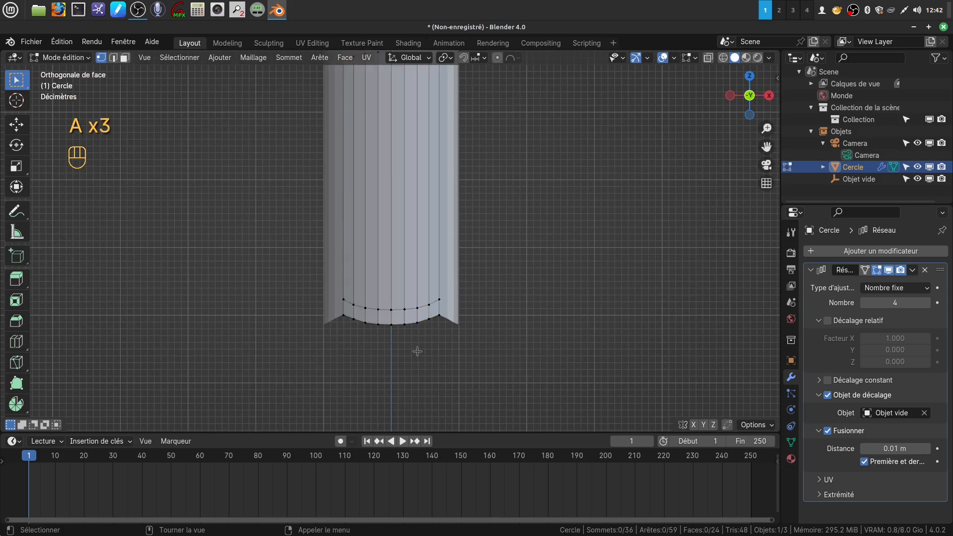
Select the nine vertices of the panel's bottom edge and flatten them by scaling to 0 along Z
key(c)
mouse_move(347, 325)
mouse_down()
mouse_move(342, 319)
mouse_move(395, 337)
mouse_move(434, 323)
mouse_up()
right_click(433, 353)
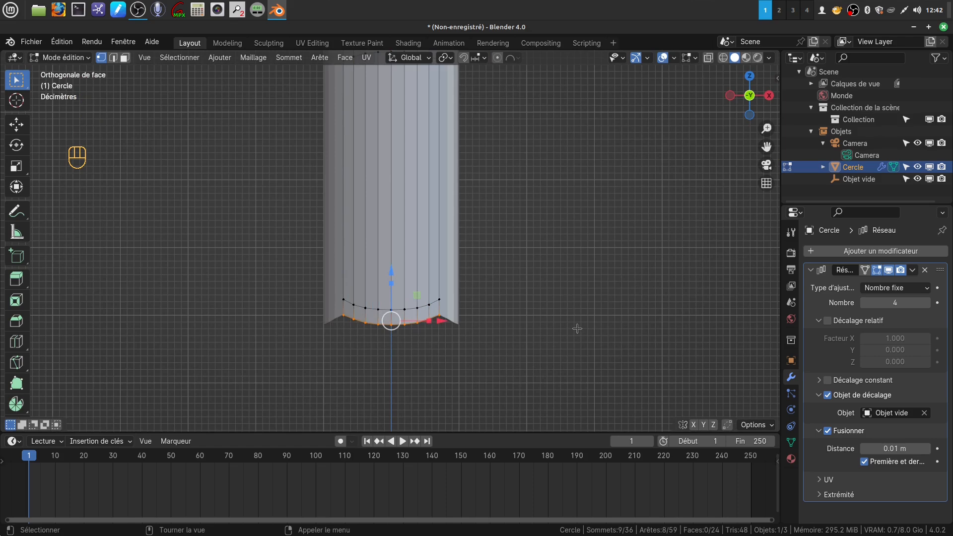
key(s)
key(z)
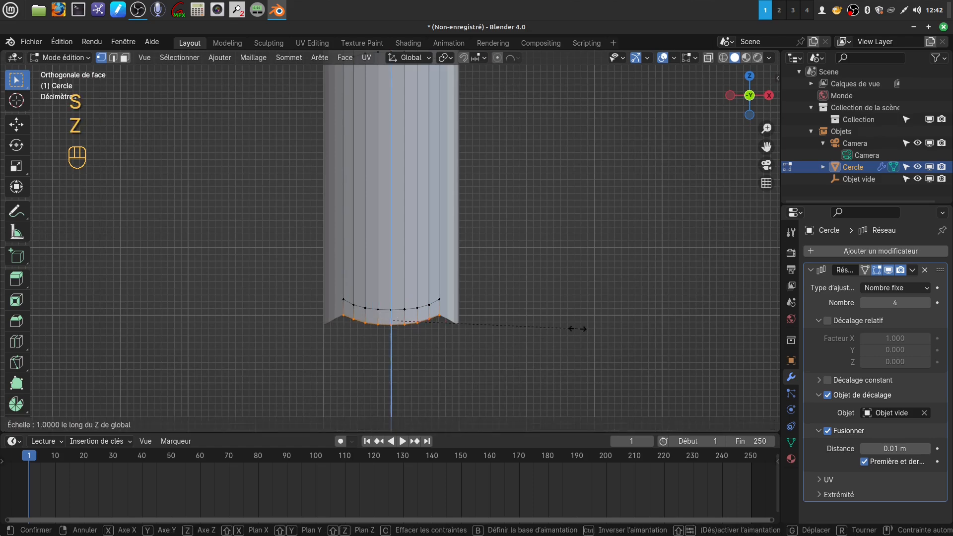
key(KP_0)
click(577, 328)
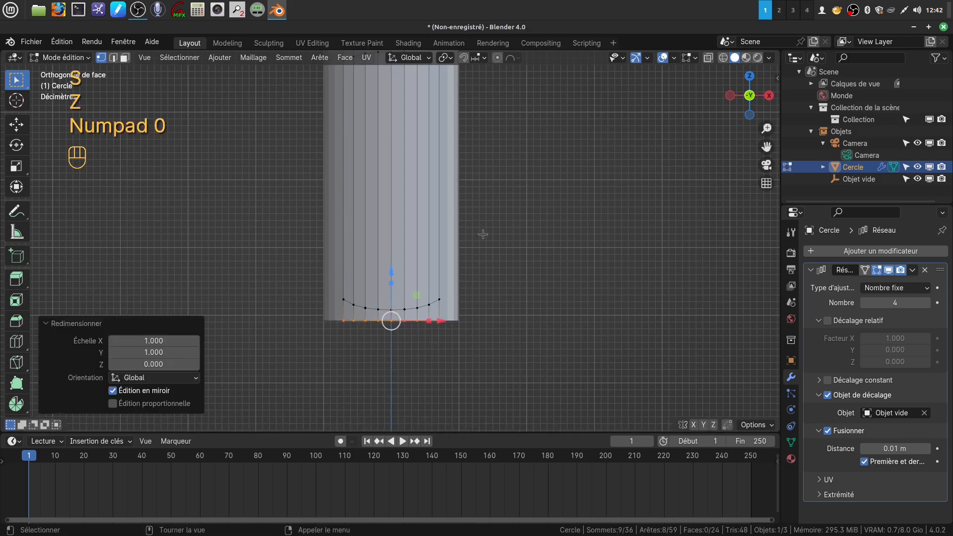
Select only the nine vertices of the upper loop cut and flatten them by scaling to 0 along Z
scroll(491, 251, down, 3)
shift+middle_drag(466, 220, 464, 290)
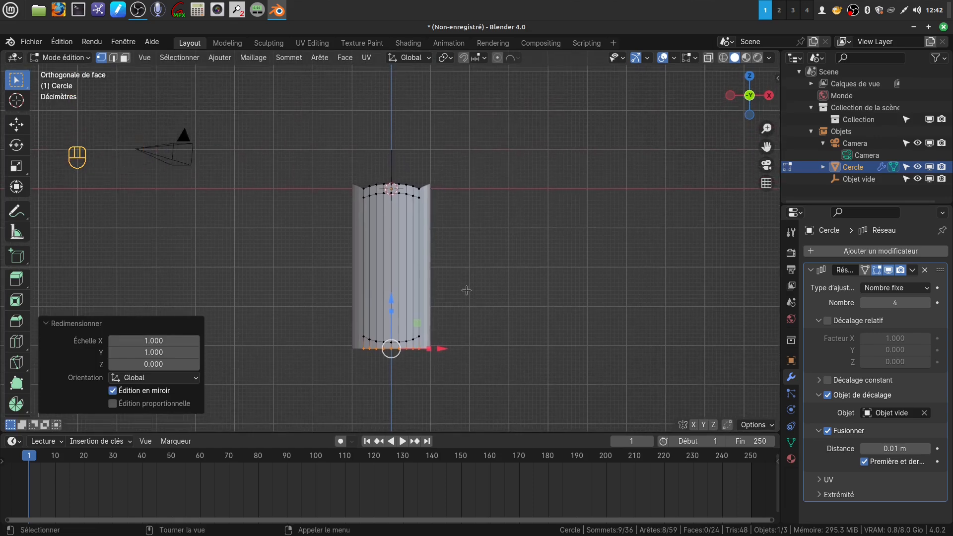
scroll(464, 289, up, 2)
shift+middle_drag(416, 201, 416, 236)
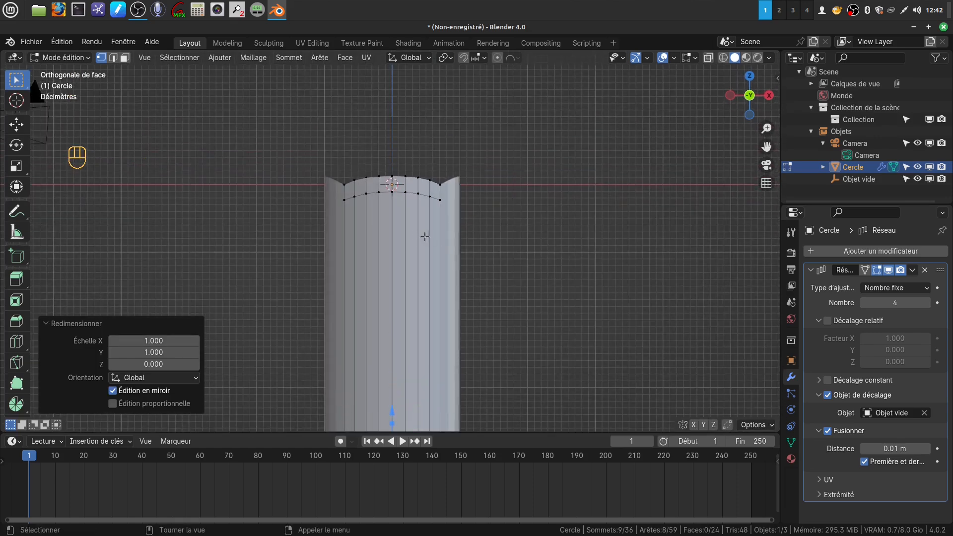
key(alt+a)
key(c)
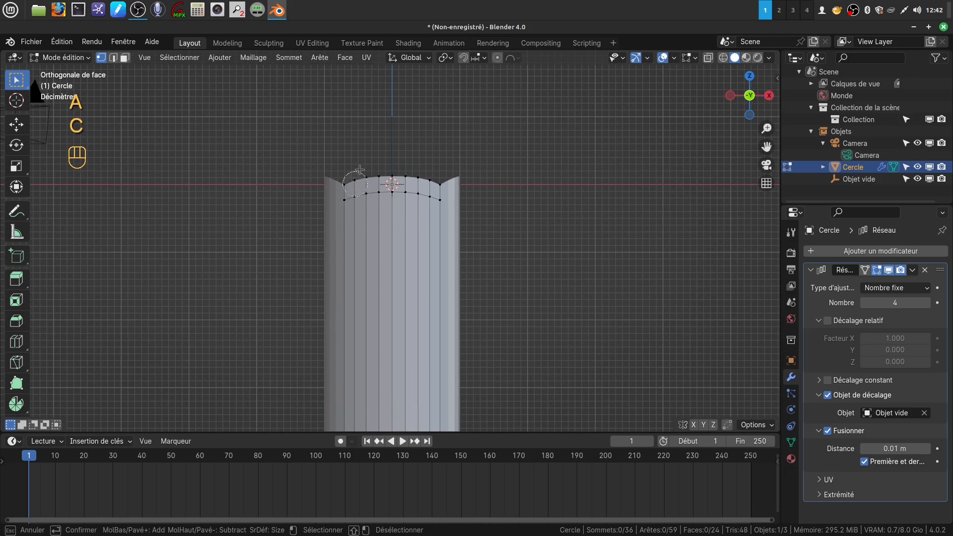
click(348, 207)
mouse_move(350, 207)
mouse_down()
mouse_move(377, 197)
mouse_move(440, 198)
mouse_up()
key(Escape)
key(s)
key(z)
key(KP_0)
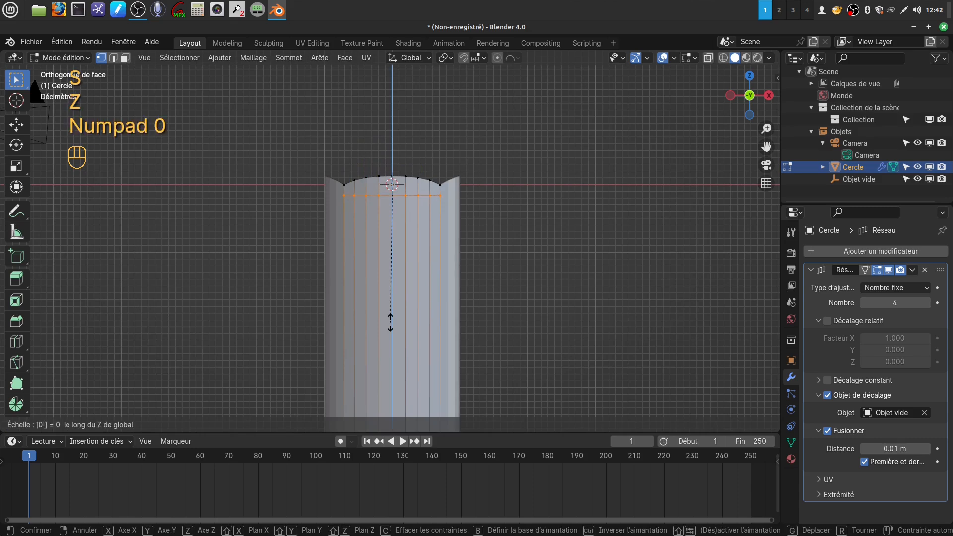
click(390, 323)
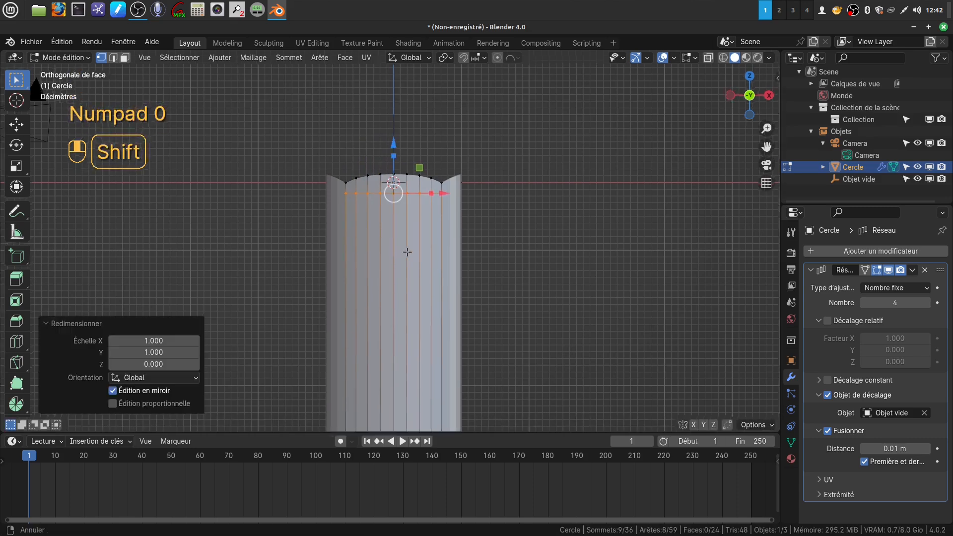
Flatten the selected upper loop cut into a straight line by scaling it to 0 along Y
shift+middle_drag(400, 263, 416, 214)
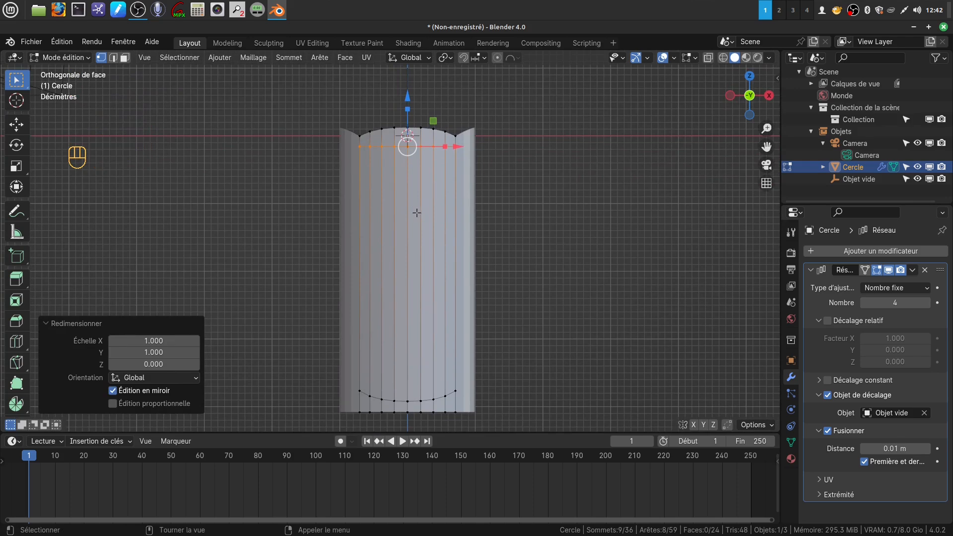
middle_drag(415, 188, 486, 267)
scroll(447, 294, up, 1)
scroll(446, 294, up, 1)
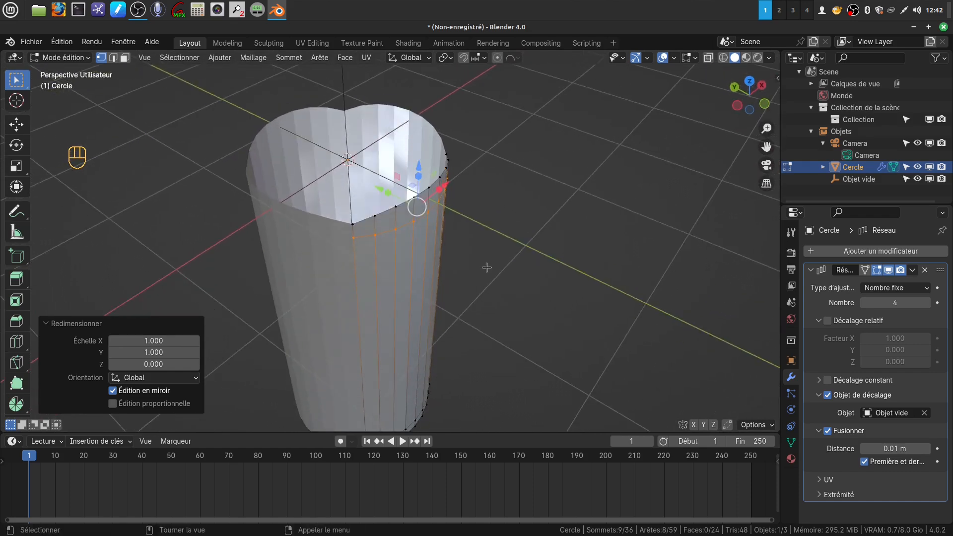
key(s)
key(y)
key(KP_0)
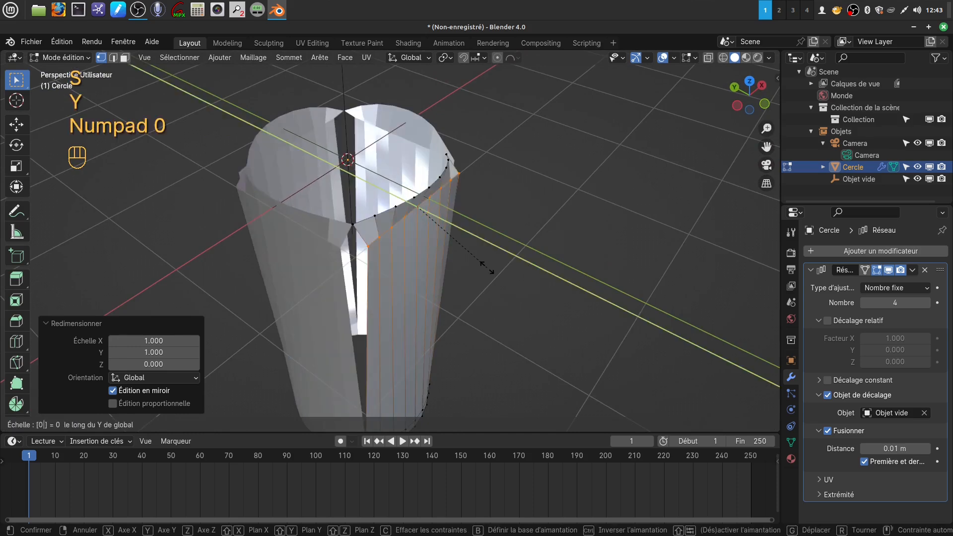
click(487, 268)
Select only the nine vertices of the panel's top edge and scale them to 0 along Y
middle_drag(486, 268, 435, 225)
key(alt+a)
key(c)
mouse_move(337, 197)
mouse_down()
mouse_move(410, 182)
mouse_move(451, 154)
mouse_up()
shift+click(411, 204)
shift+drag(411, 204, 429, 199)
right_click(508, 225)
middle_drag(524, 242, 556, 253)
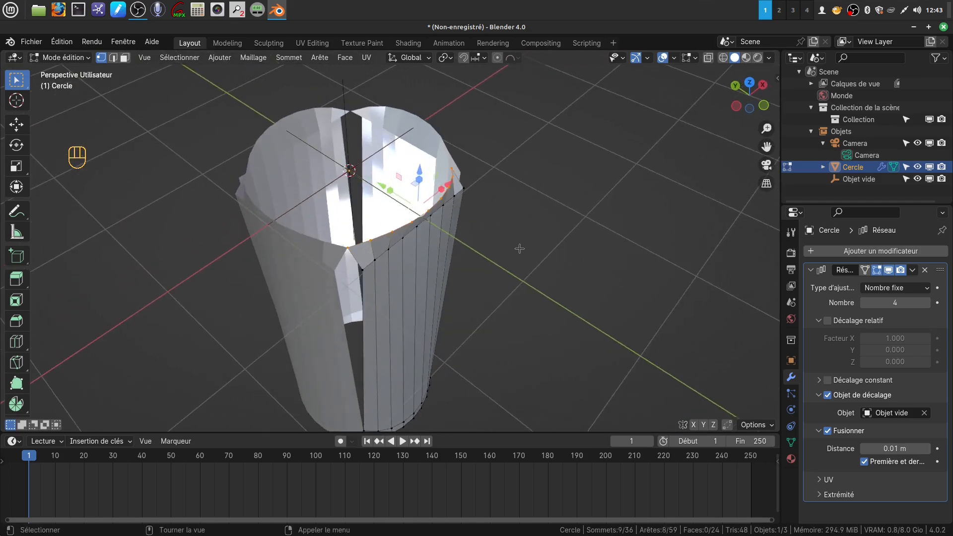
key(s)
key(y)
key(KP_0)
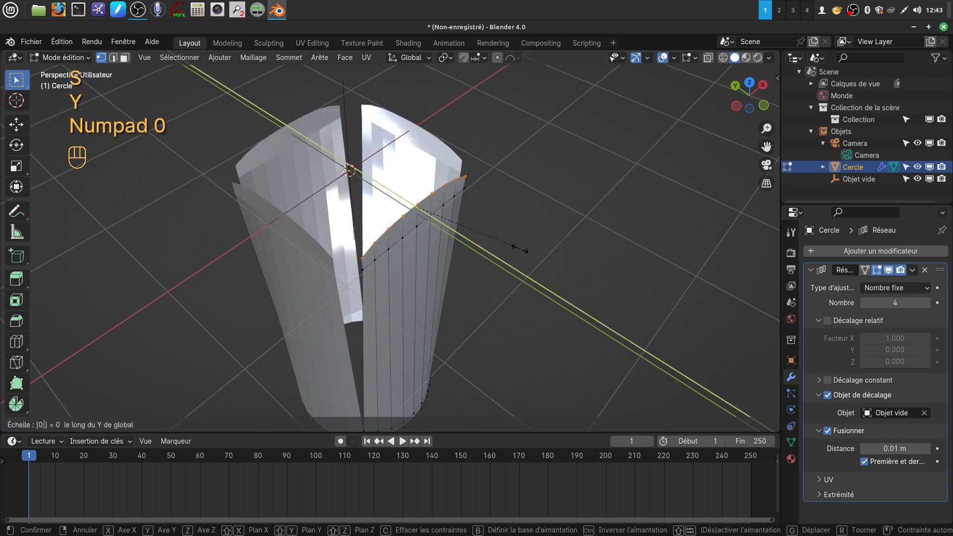
click(520, 249)
Add the upper loop cut to the top edge selection and move both rows about 0.163 m along Y
mouse_move(461, 239)
middle_down()
mouse_move(419, 198)
mouse_move(468, 227)
mouse_move(462, 233)
middle_up()
middle_drag(417, 263, 359, 221)
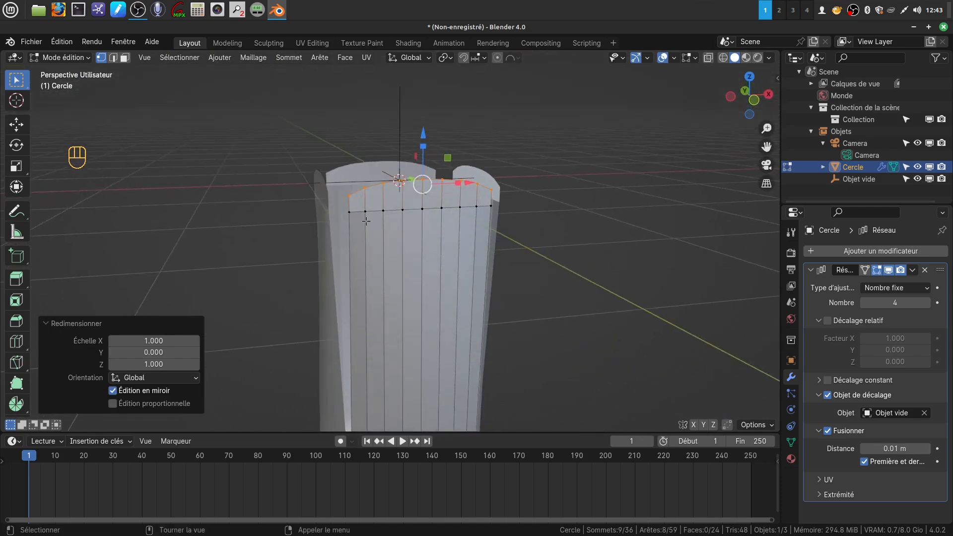
key(c)
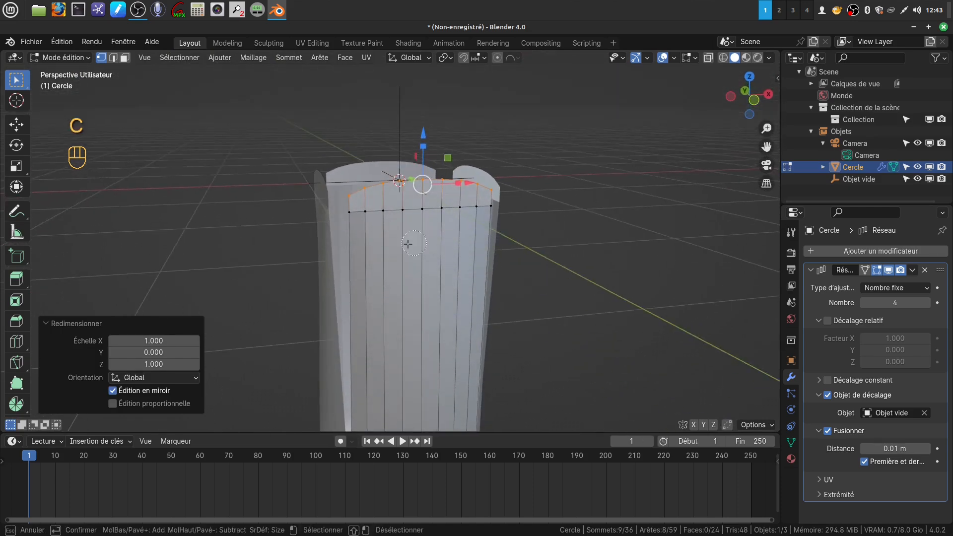
drag(352, 218, 483, 208)
key(Escape)
mouse_move(453, 229)
middle_down()
mouse_move(523, 238)
mouse_move(476, 245)
mouse_move(400, 233)
middle_up()
drag(396, 209, 336, 192)
Examine how the arrayed panels meet at the top and how the body tapers from its lower end
middle_drag(491, 252, 471, 234)
scroll(426, 280, up, 4)
scroll(426, 279, down, 4)
scroll(433, 275, down, 5)
middle_drag(431, 271, 385, 244)
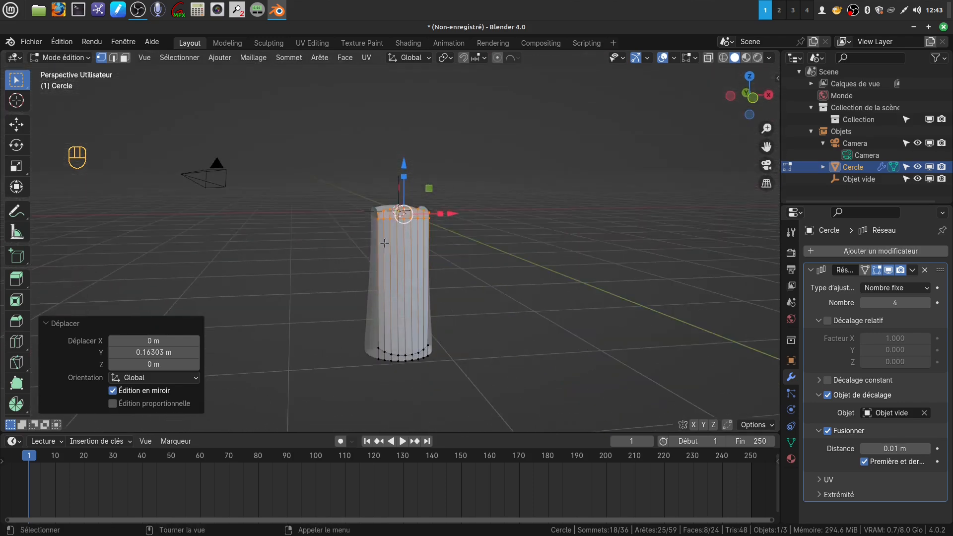
shift+middle_drag(446, 294, 396, 268)
scroll(438, 304, up, 3)
middle_drag(436, 304, 428, 280)
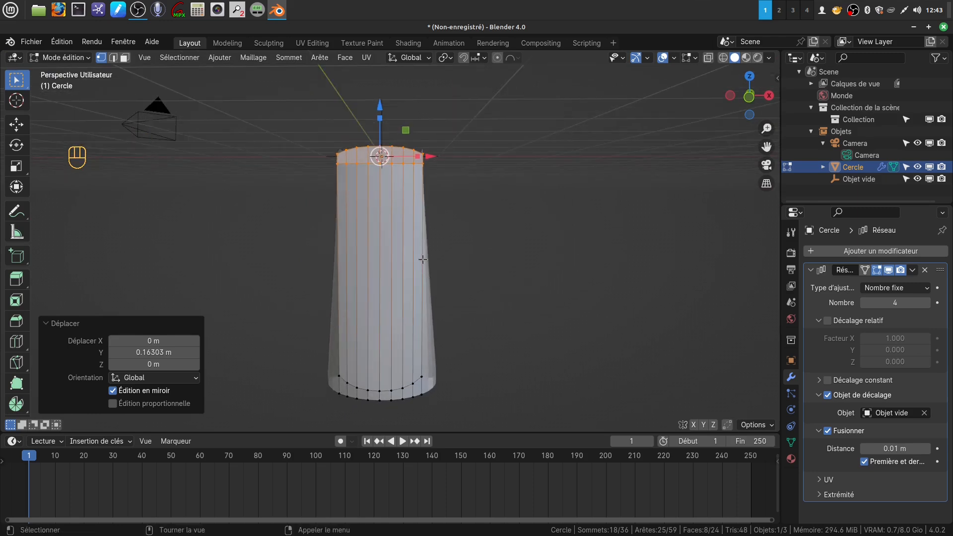
Select the panel's four tall middle faces in face mode and widen them along X, with a final scale of about 1.307
key(alt+a)
shift+middle_drag(381, 251, 387, 246)
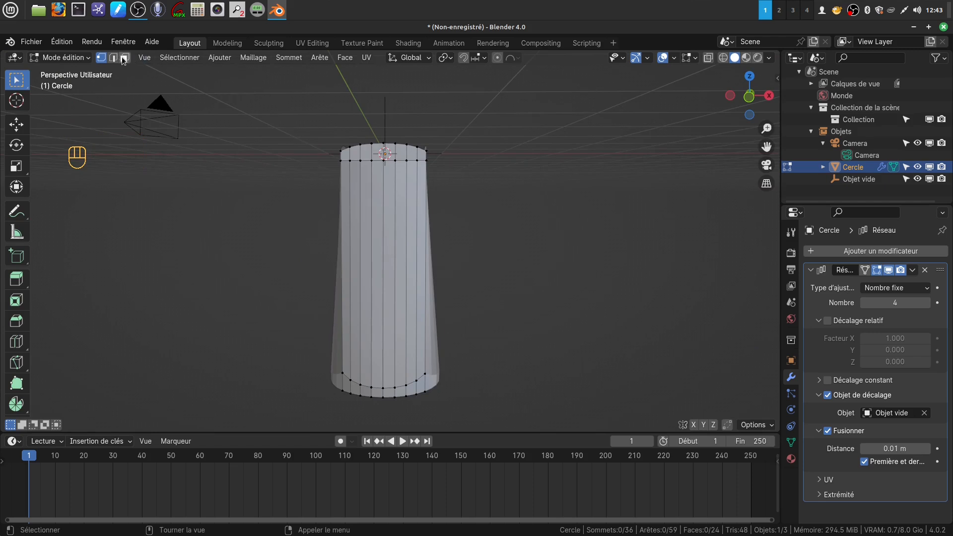
middle_drag(421, 278, 414, 281)
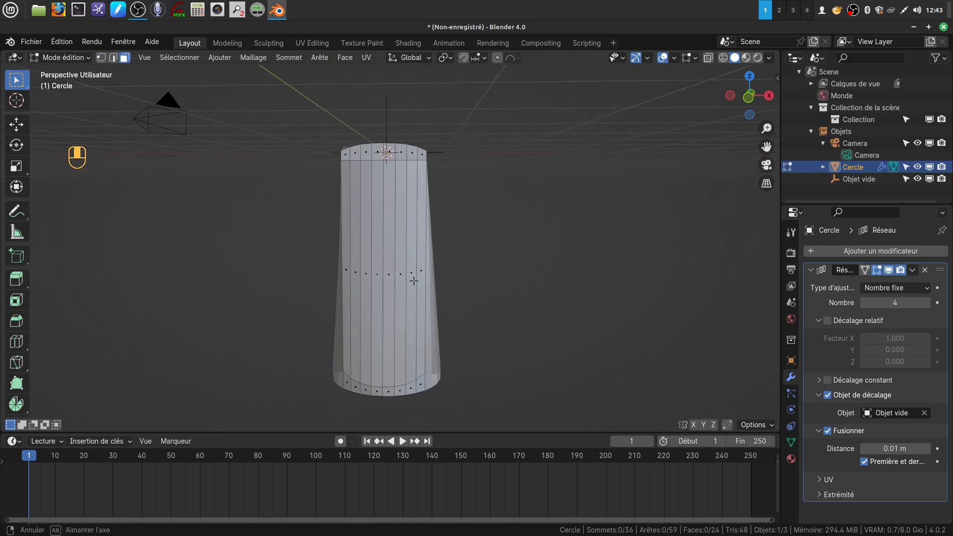
key(c)
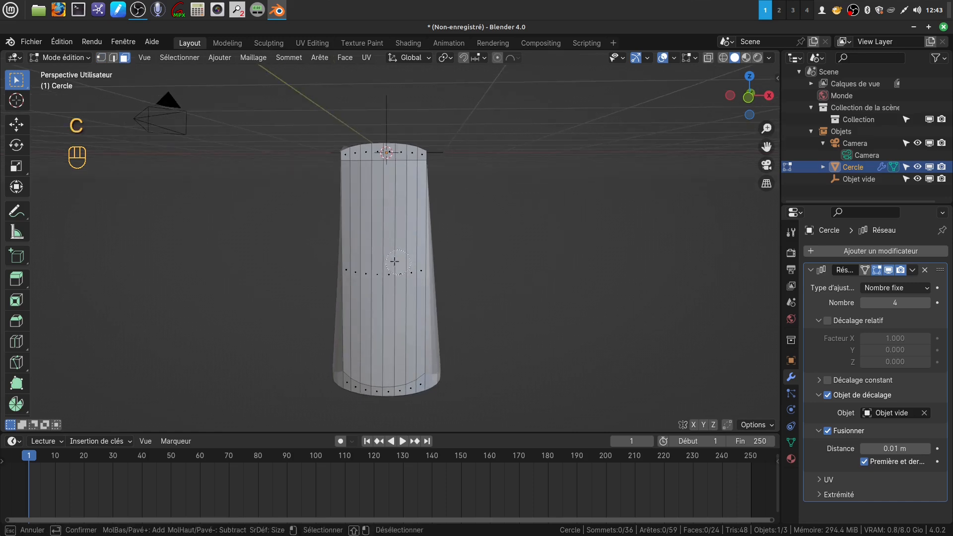
drag(382, 266, 384, 266)
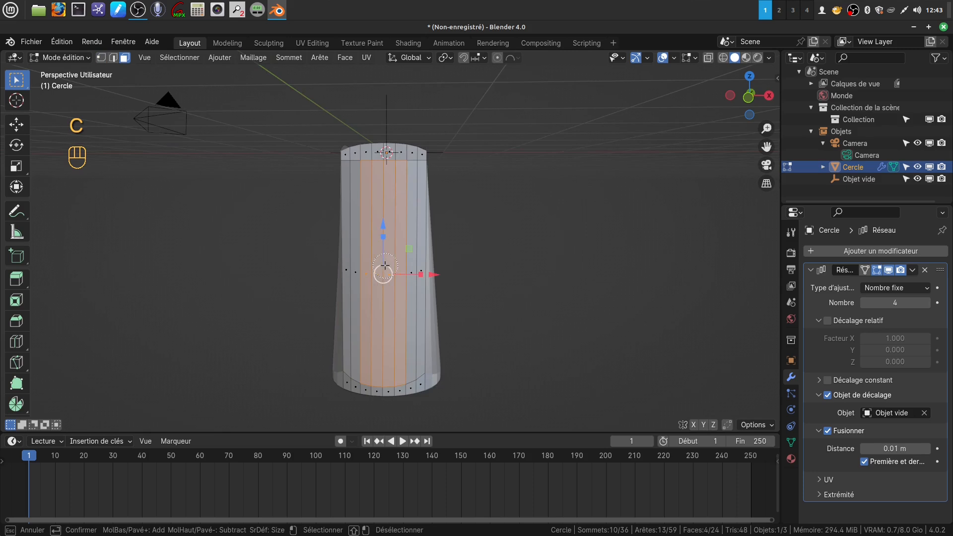
key(Escape)
key(KP_1)
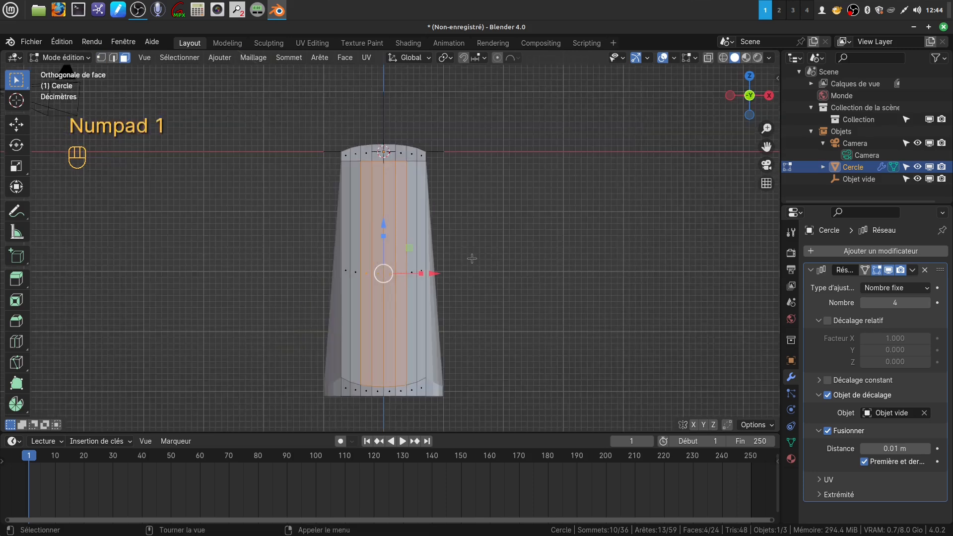
scroll(471, 259, up, 1)
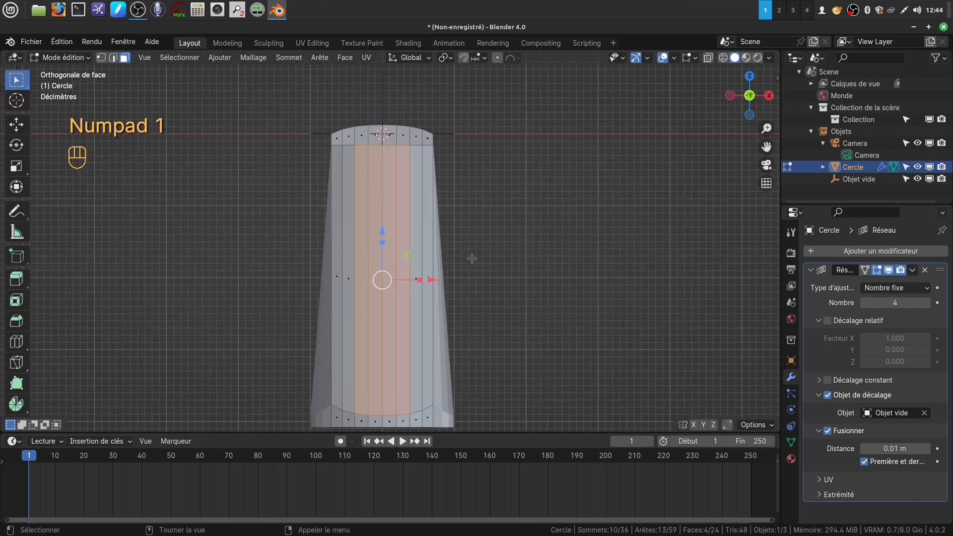
drag(420, 281, 428, 277)
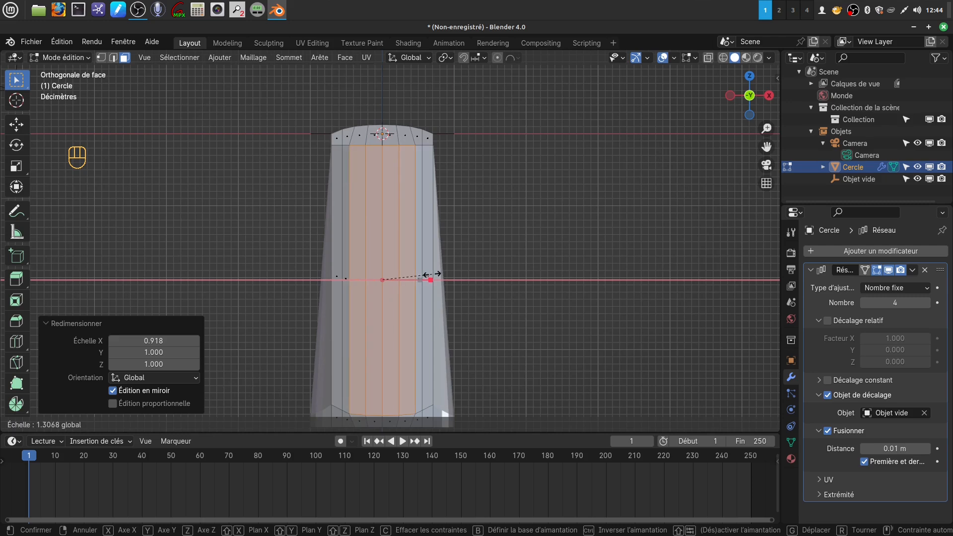
drag(430, 275, 434, 283)
Examine the widened panel from its top down to its curved lower edge, in perspective and front view
shift+middle_drag(445, 372, 431, 260)
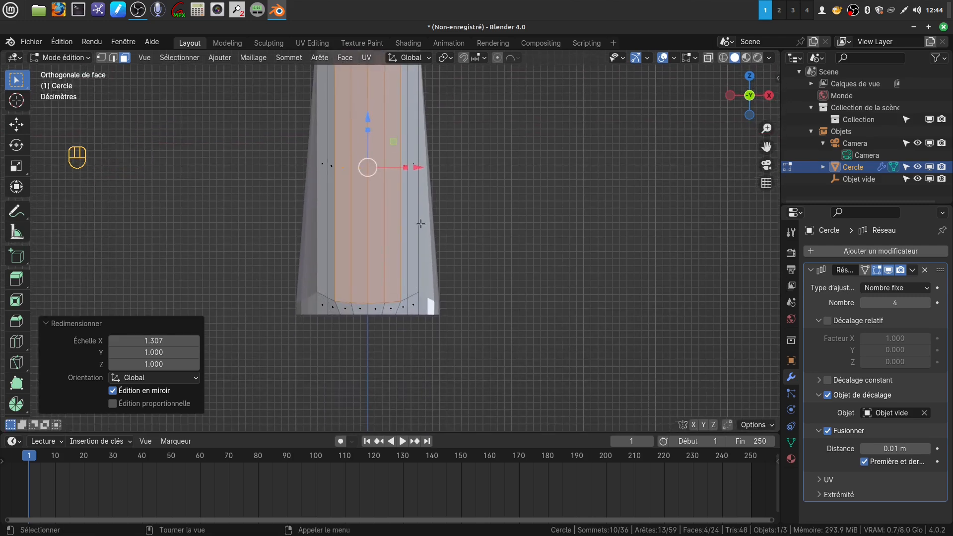
scroll(421, 223, down, 3)
shift+middle_drag(409, 200, 397, 305)
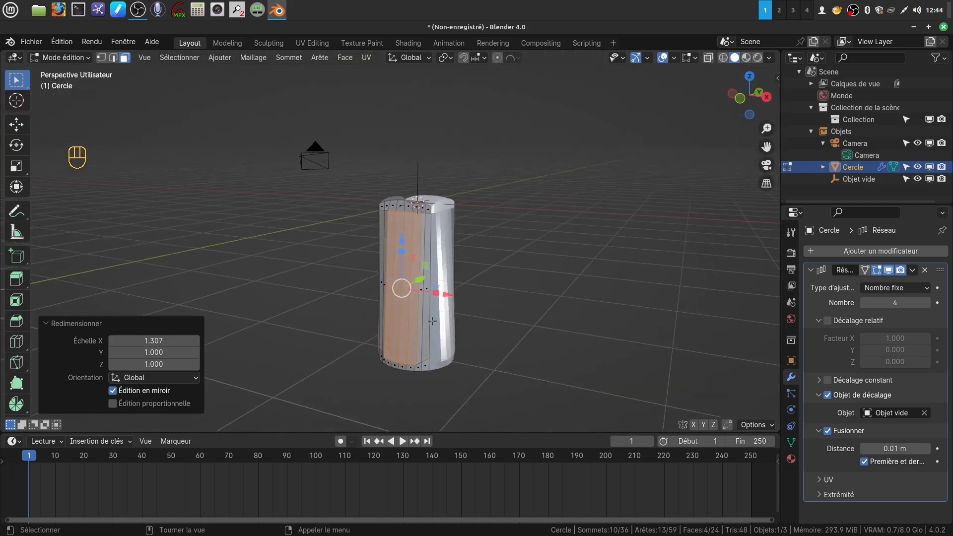
scroll(445, 326, up, 2)
shift+middle_drag(445, 326, 414, 258)
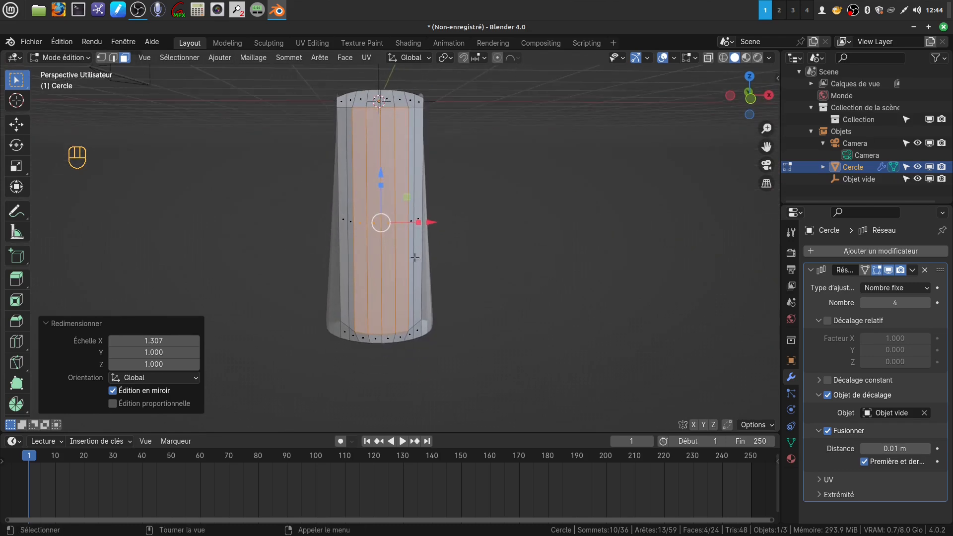
key(KP_1)
scroll(424, 316, up, 3)
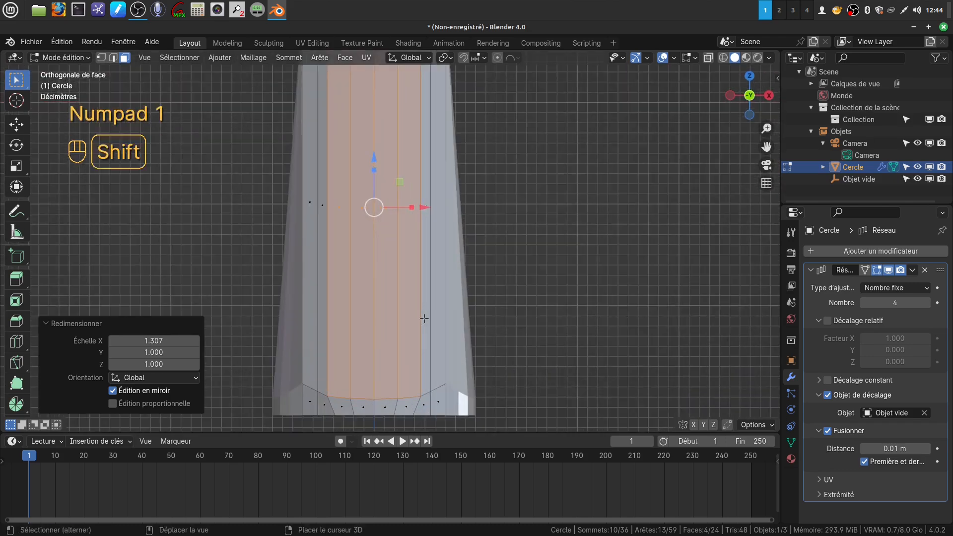
shift+middle_drag(423, 315, 430, 251)
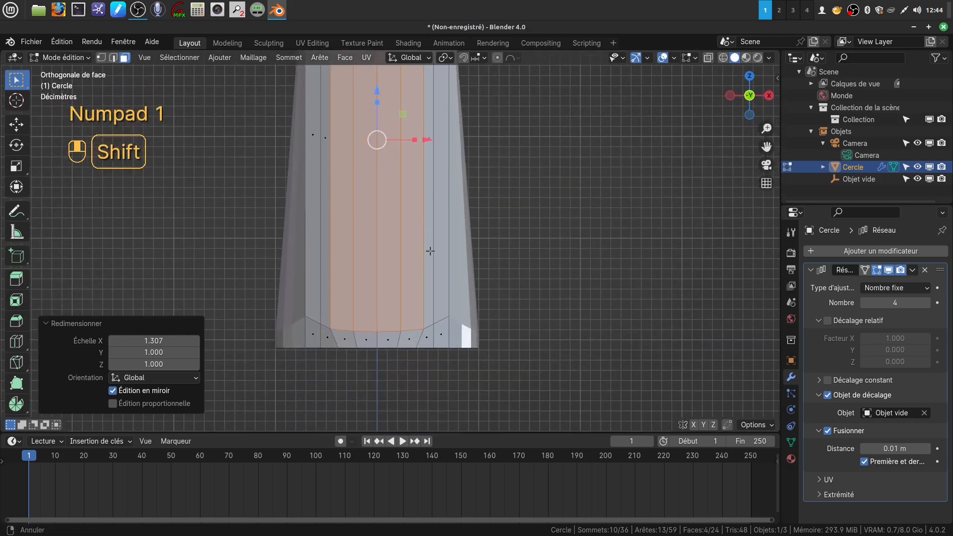
Select only the seven middle vertices of the panel's lower curved edge and smooth them with LoopTools Relax
click(100, 58)
key(a)
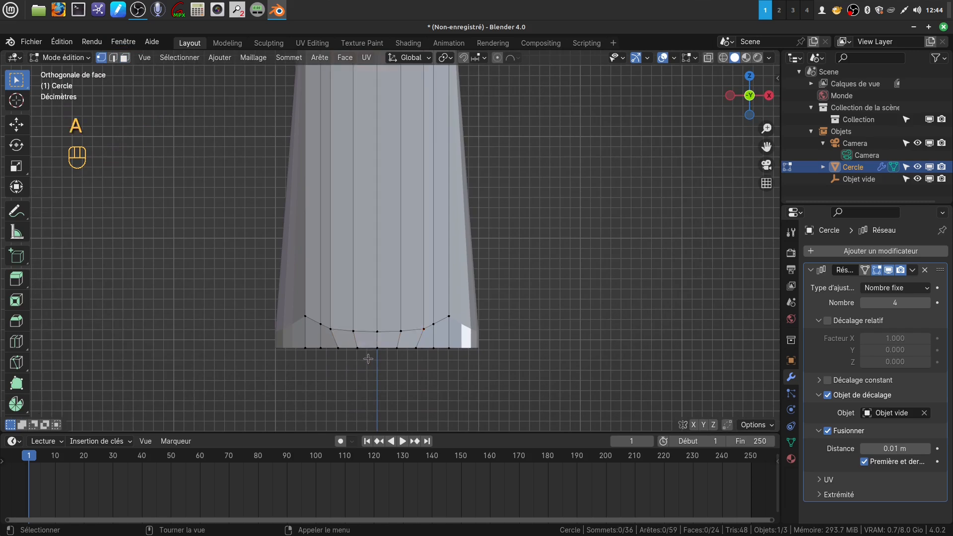
key(c)
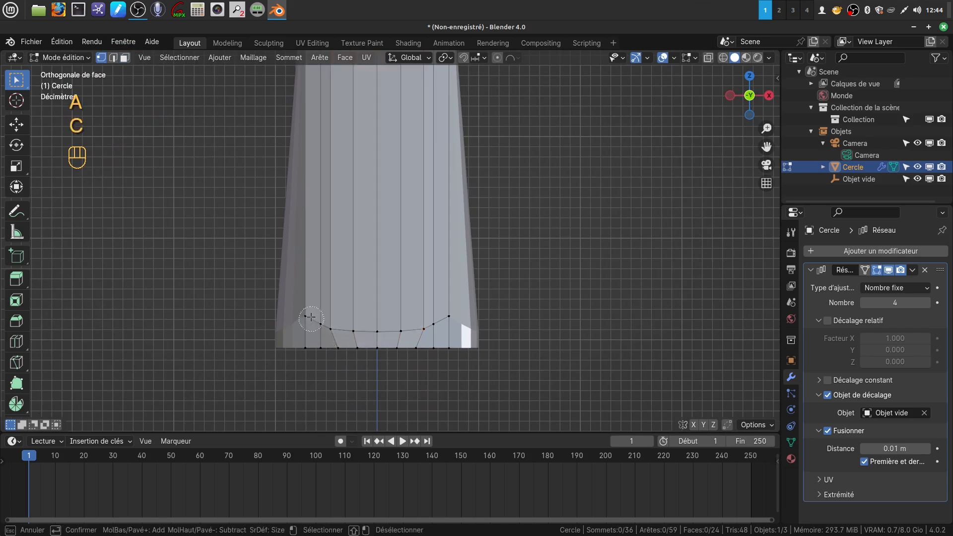
mouse_move(324, 321)
mouse_down()
mouse_move(390, 329)
mouse_move(427, 321)
mouse_up()
key(Escape)
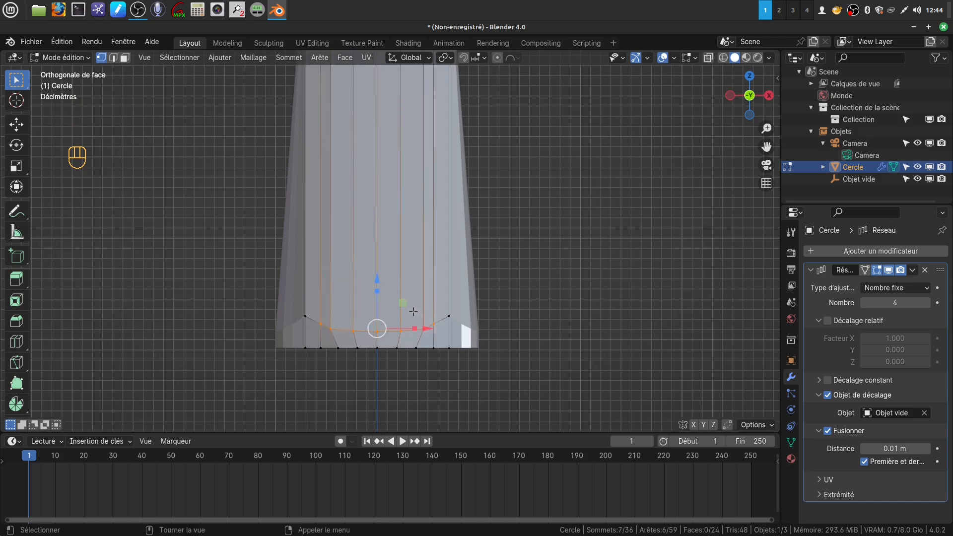
right_click(554, 215)
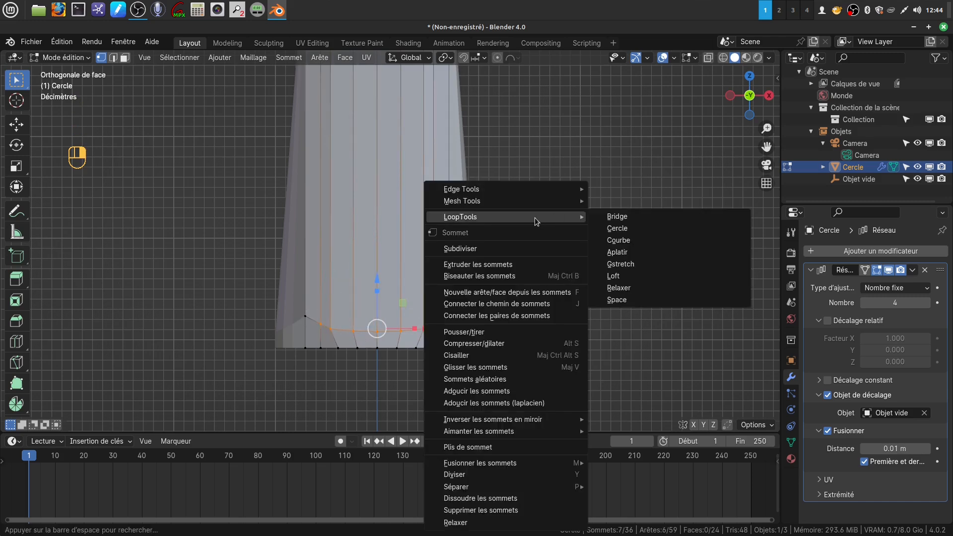
click(618, 288)
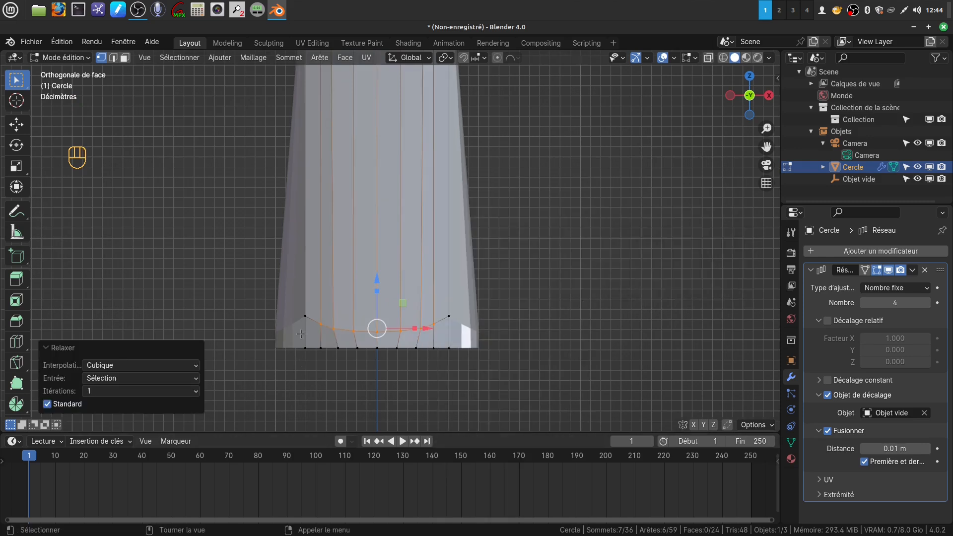
Select the panel's six tall middle faces in face mode and extrude them inward about 0.188 m along Y
scroll(454, 300, down, 3)
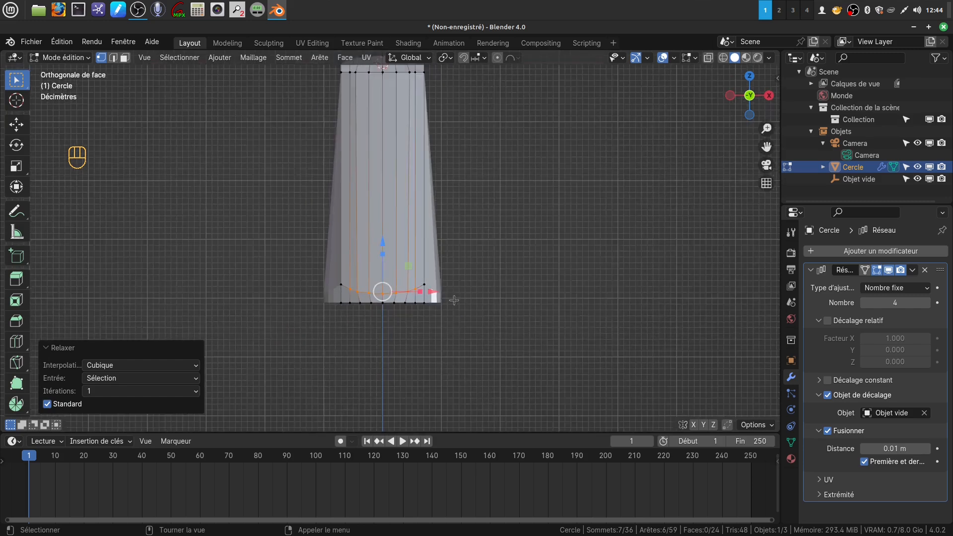
shift+middle_drag(510, 229, 510, 259)
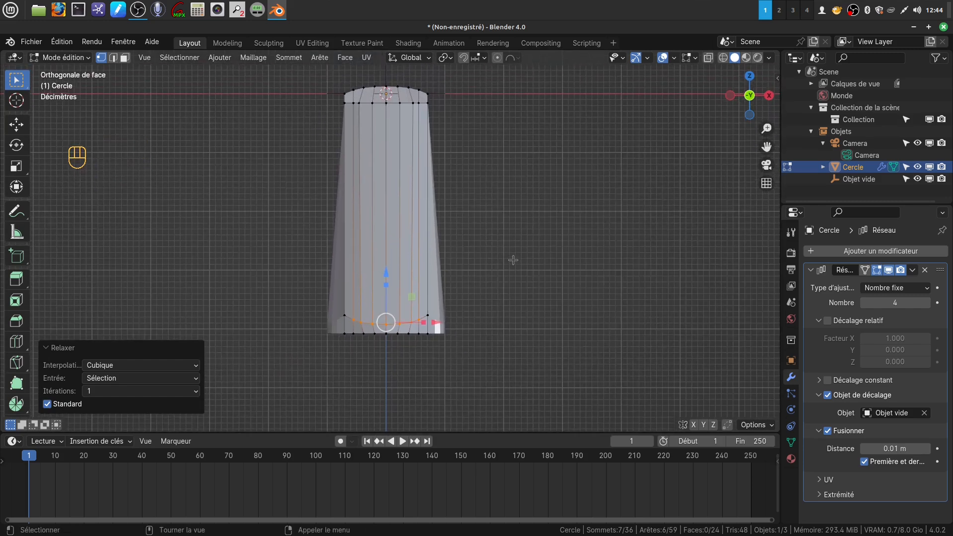
click(125, 58)
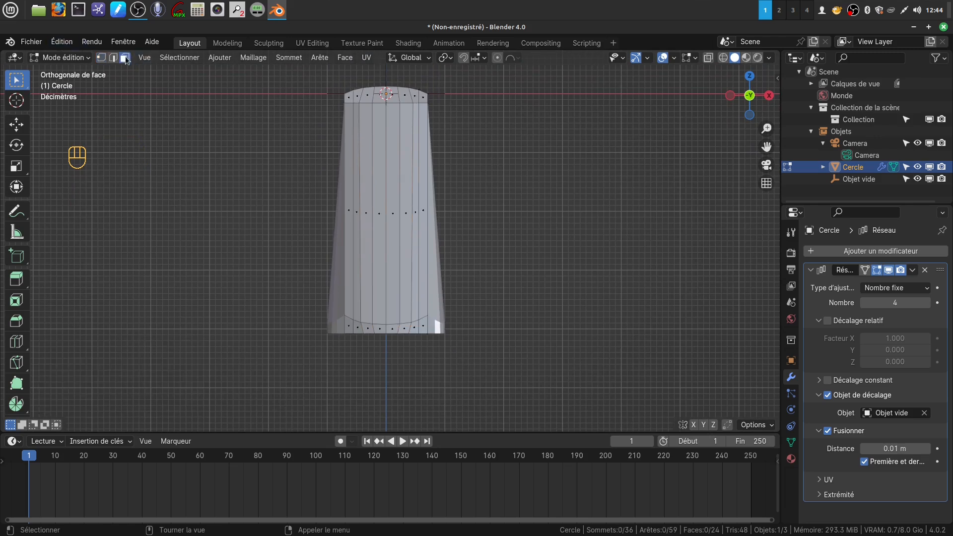
key(c)
drag(368, 284, 399, 280)
right_click(398, 280)
middle_drag(440, 227, 406, 302)
scroll(422, 282, up, 3)
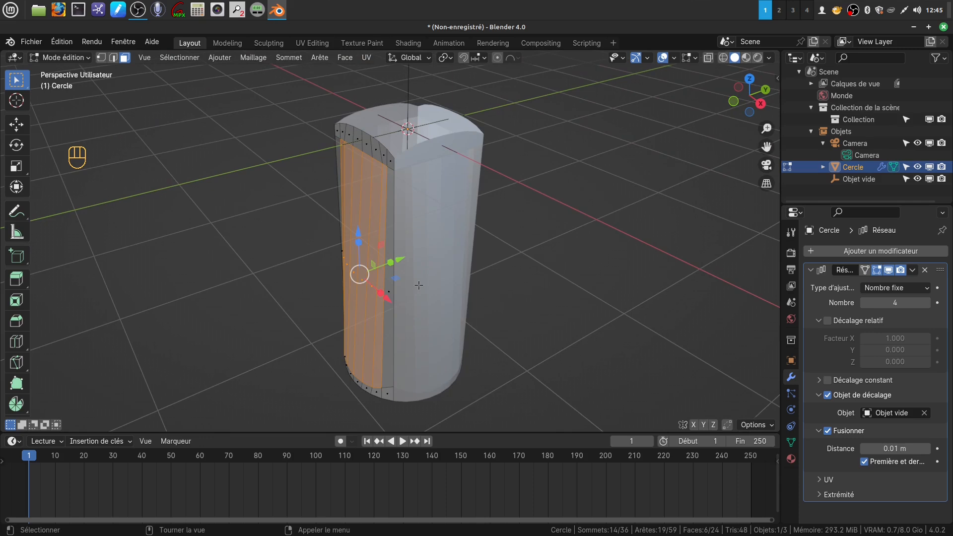
key(e)
key(y)
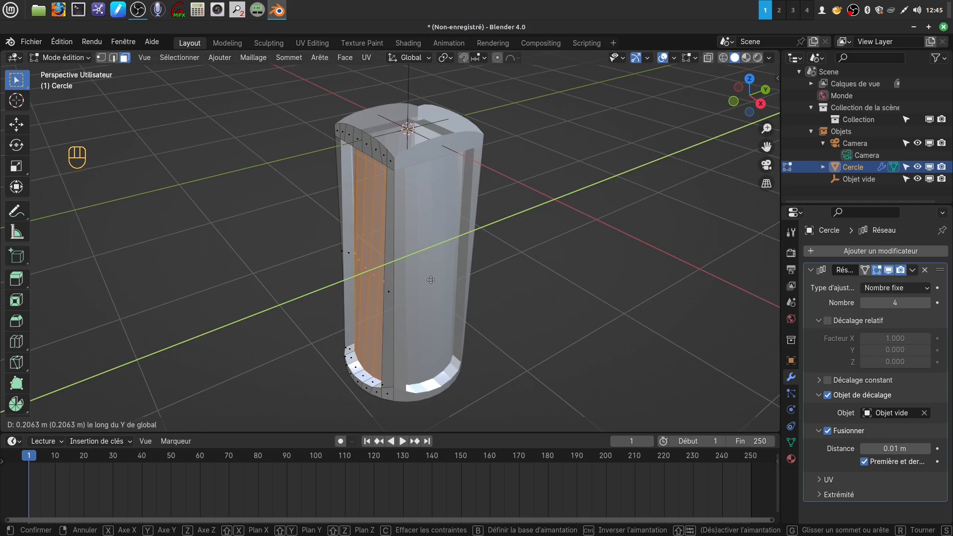
click(430, 280)
Select only the four tall central faces at the back of the recess and delete them to open the panel
middle_drag(430, 280, 443, 265)
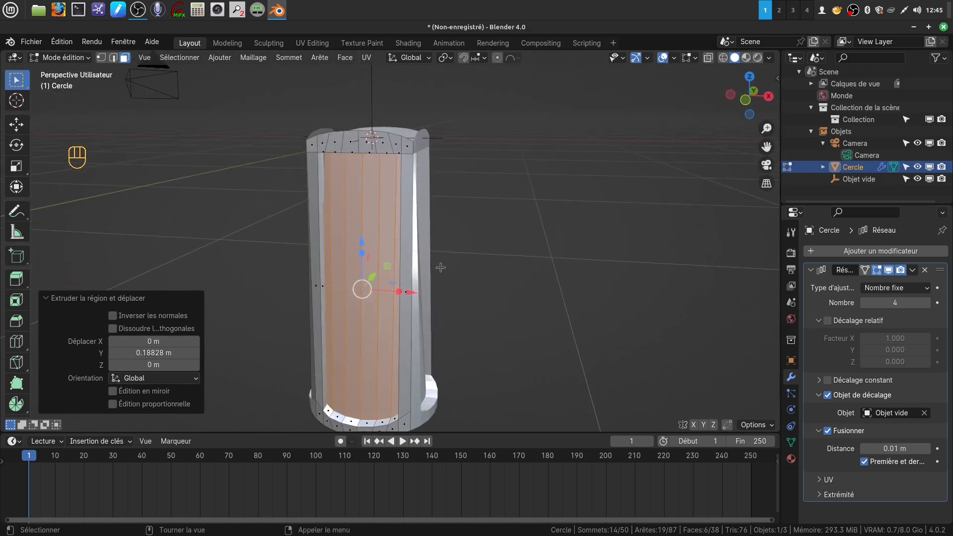
shift+middle_drag(424, 301, 380, 313)
scroll(404, 298, up, 1)
key(a)
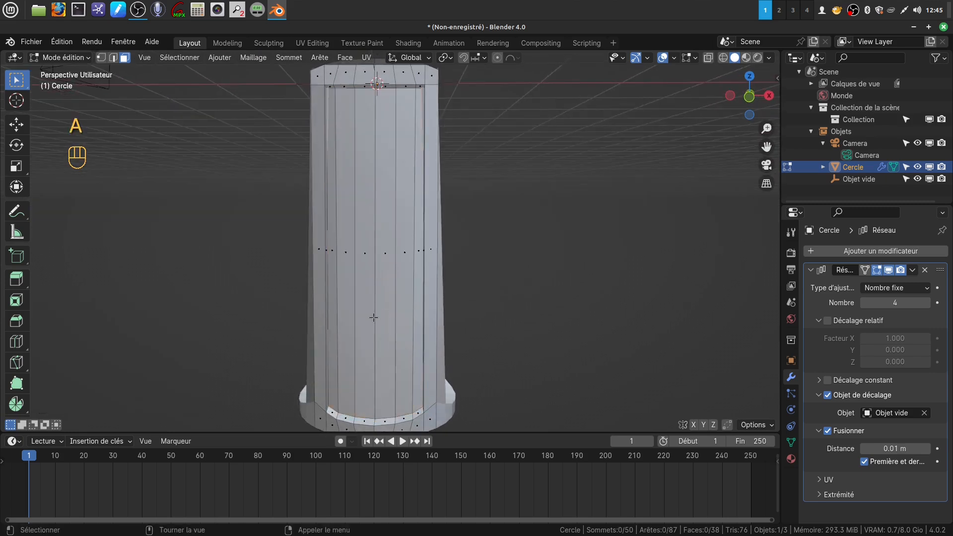
key(c)
drag(362, 336, 386, 330)
right_click(388, 330)
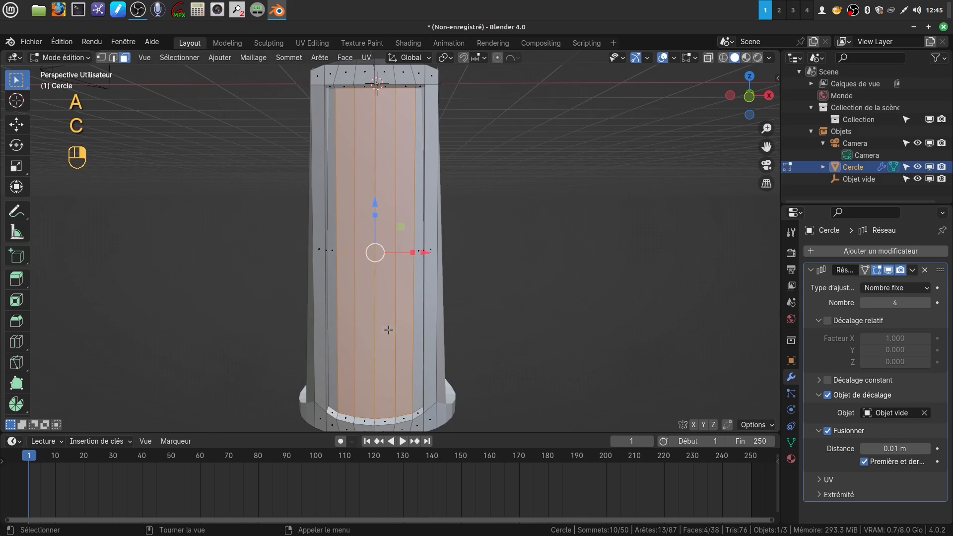
middle_drag(334, 323, 400, 336)
key(x)
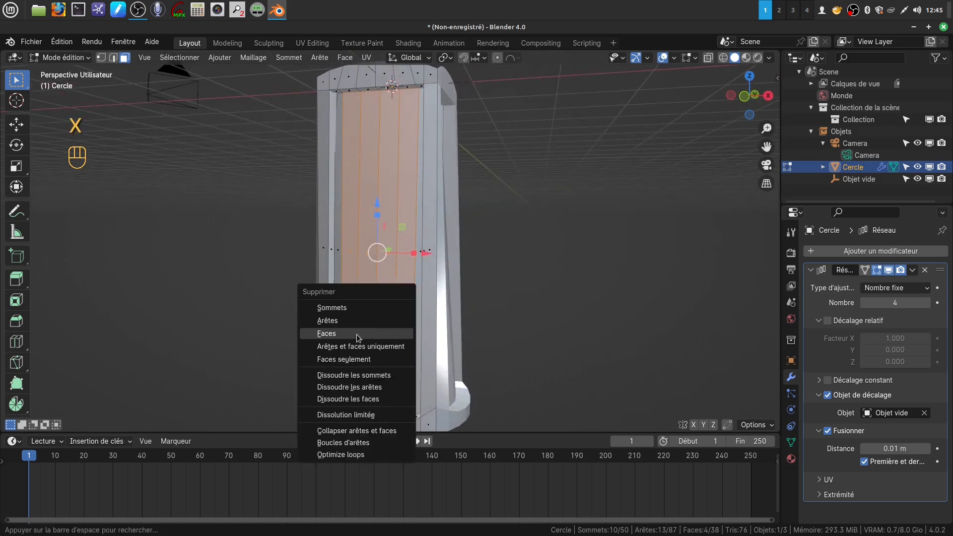
click(340, 335)
Select the seven inner vertices along the opening's lower rim and raise them about 0.026 m along Z
middle_drag(339, 335, 428, 283)
scroll(436, 365, up, 4)
middle_drag(437, 365, 442, 340)
shift+middle_drag(441, 340, 453, 266)
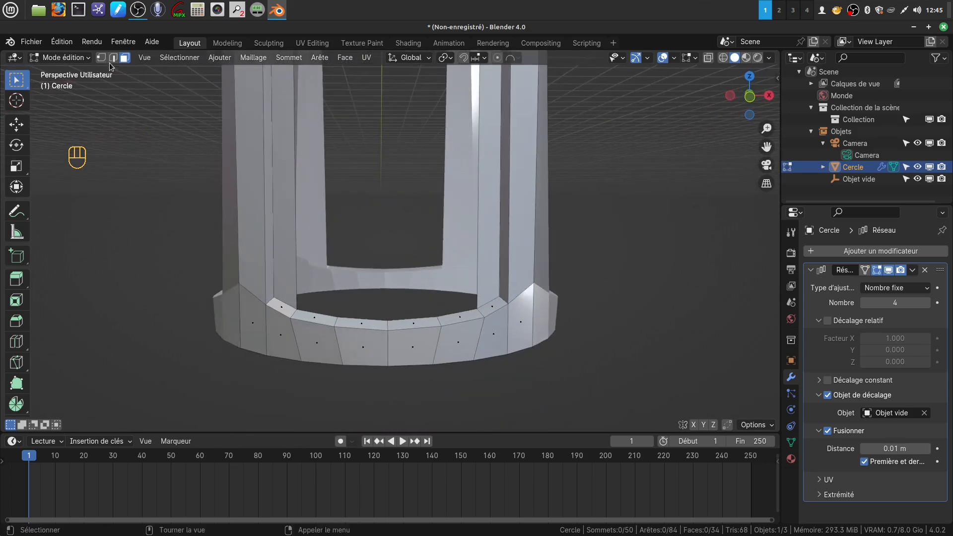
click(276, 296)
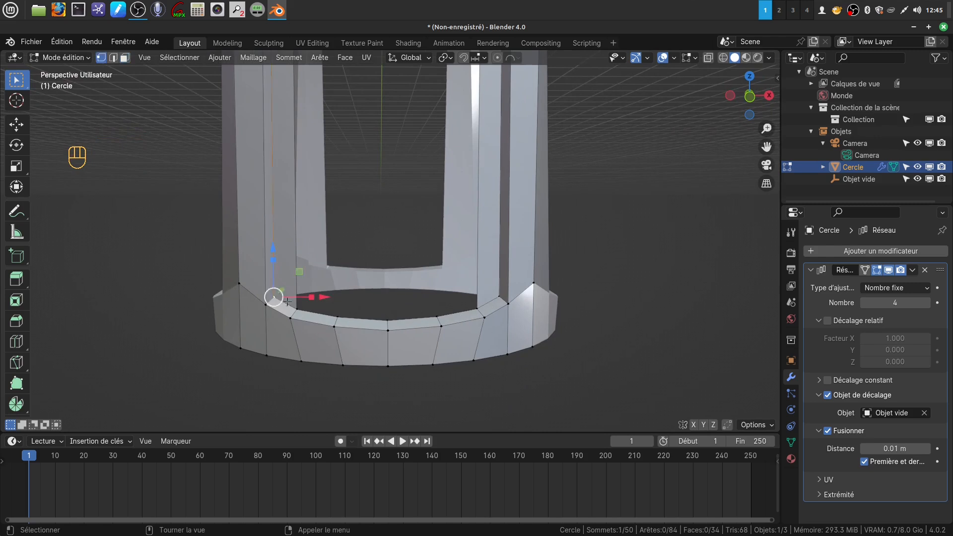
ctrl+shift+click(500, 295)
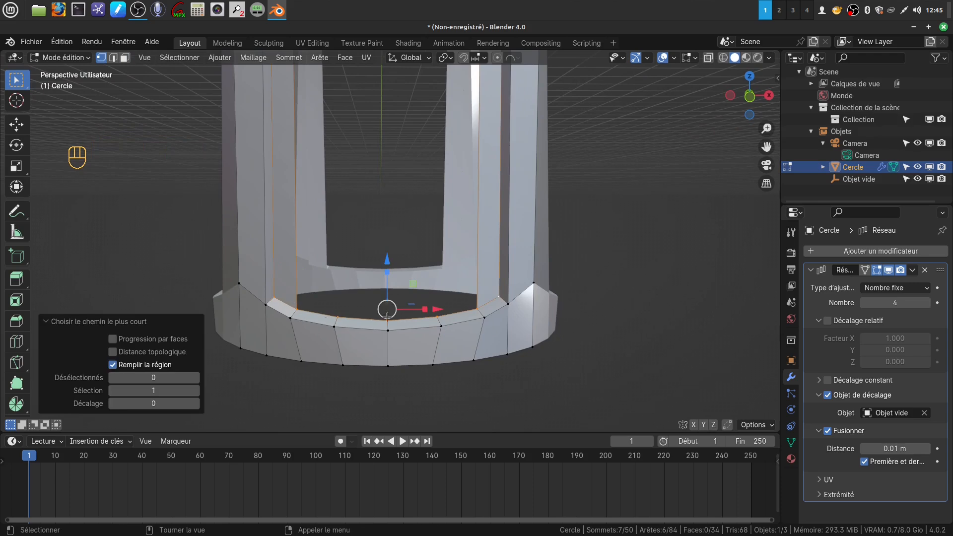
drag(387, 259, 387, 252)
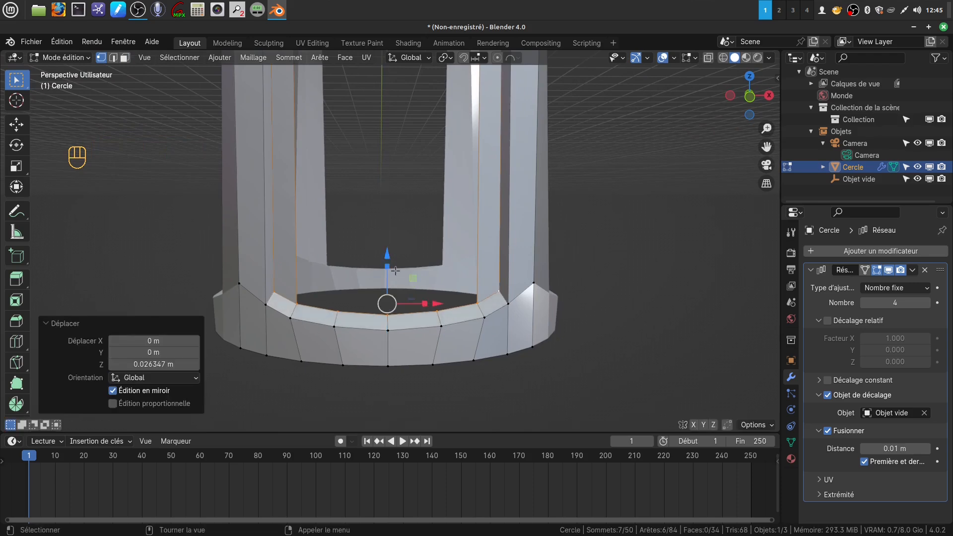
Examine the opening's lower rim, the uprights and the upper end of the arrayed body from several angles
scroll(490, 322, down, 2)
middle_drag(487, 311, 472, 393)
scroll(474, 283, down, 4)
mouse_move(427, 262)
middle_down()
mouse_move(455, 279)
mouse_move(541, 265)
mouse_move(458, 238)
mouse_move(449, 277)
mouse_move(419, 248)
mouse_move(413, 305)
mouse_move(418, 226)
mouse_move(424, 271)
mouse_move(426, 260)
middle_up()
shift+middle_drag(441, 340, 457, 326)
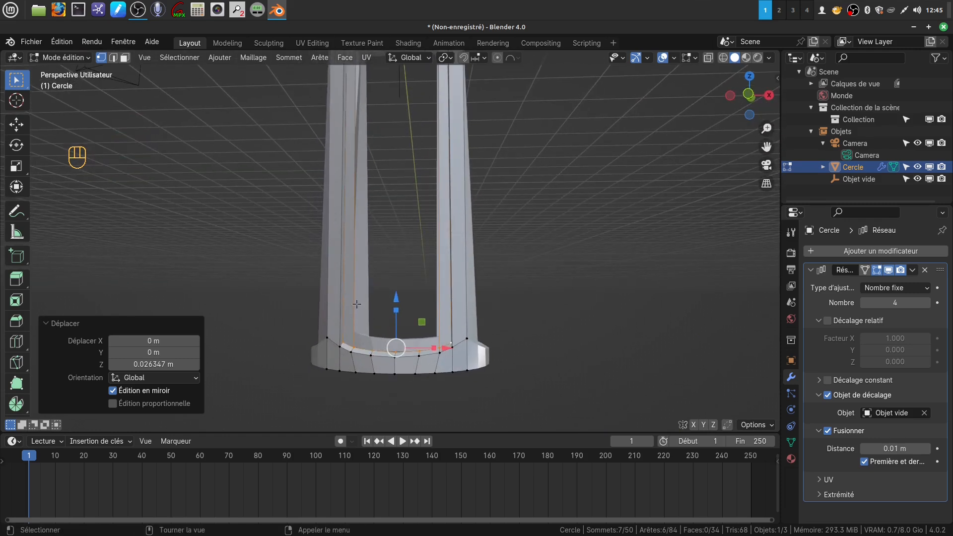
middle_drag(345, 303, 344, 357)
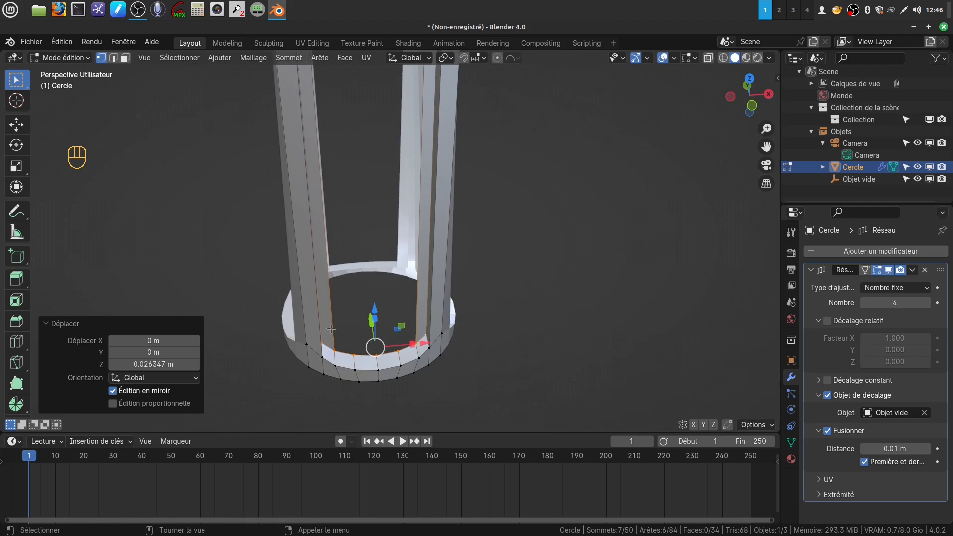
scroll(324, 334, down, 3)
shift+middle_drag(358, 202, 366, 253)
scroll(388, 226, up, 5)
scroll(366, 253, down, 5)
middle_drag(404, 365, 415, 415)
shift+middle_drag(415, 414, 337, 334)
shift+middle_drag(379, 247, 407, 353)
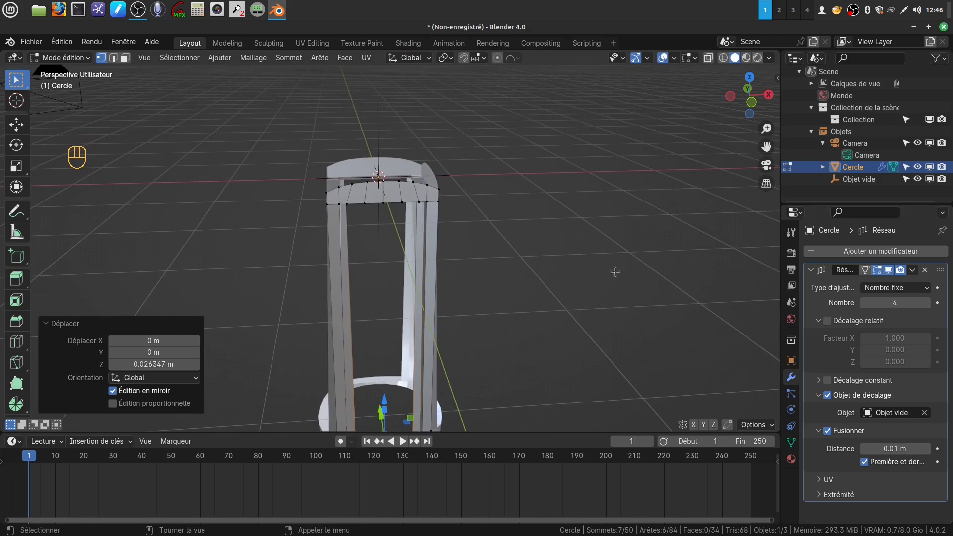
Add the seven inner vertices of the opening's upper edge to the selection and scale both rows to 0.871 along X
scroll(376, 276, up, 4)
middle_drag(377, 257, 316, 297)
shift+middle_drag(338, 347, 349, 217)
middle_drag(403, 276, 330, 350)
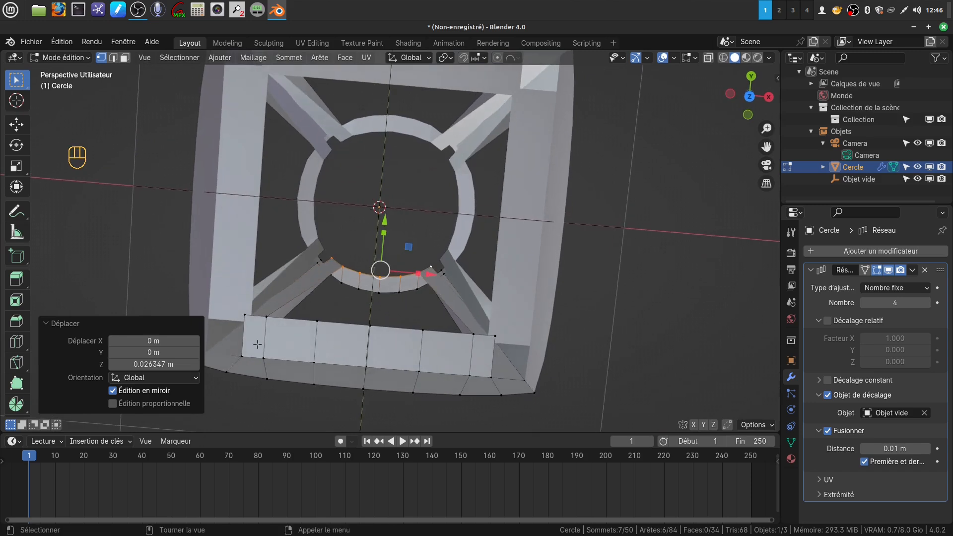
key(c)
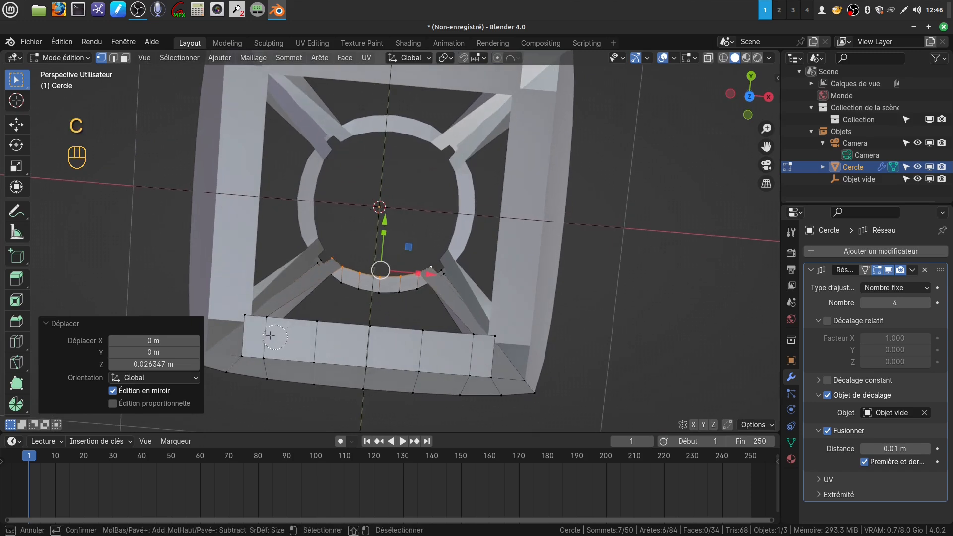
drag(266, 322, 311, 325)
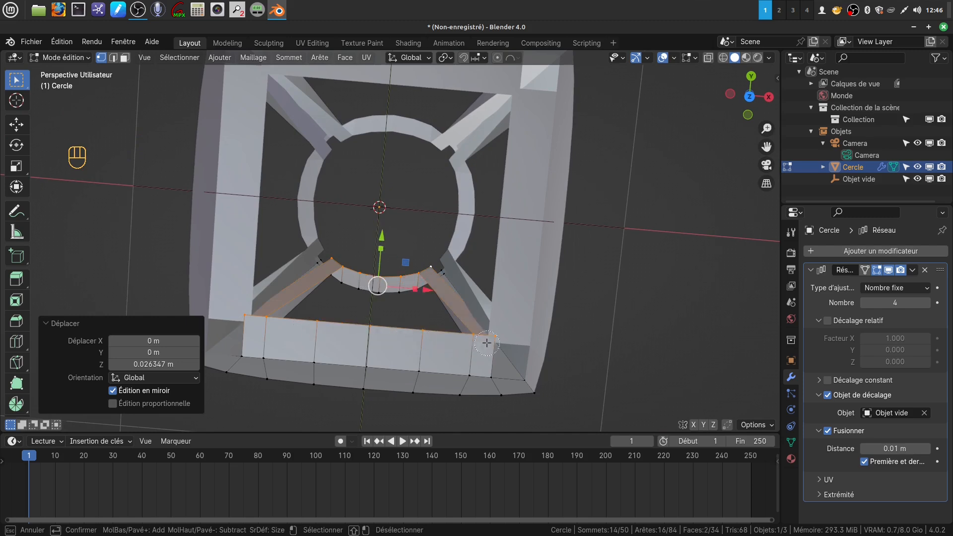
right_click(421, 349)
mouse_move(412, 338)
middle_down()
mouse_move(415, 307)
mouse_move(412, 336)
middle_up()
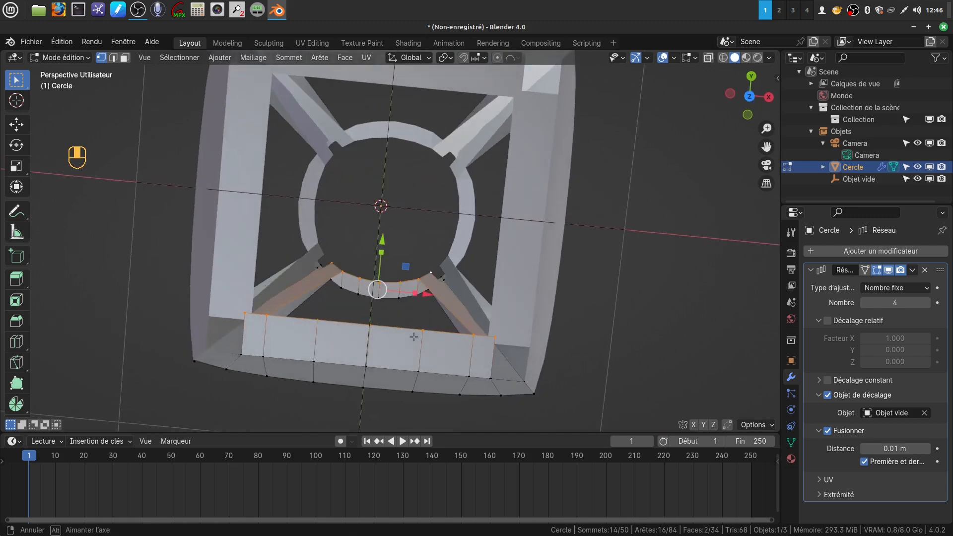
key(s)
key(x)
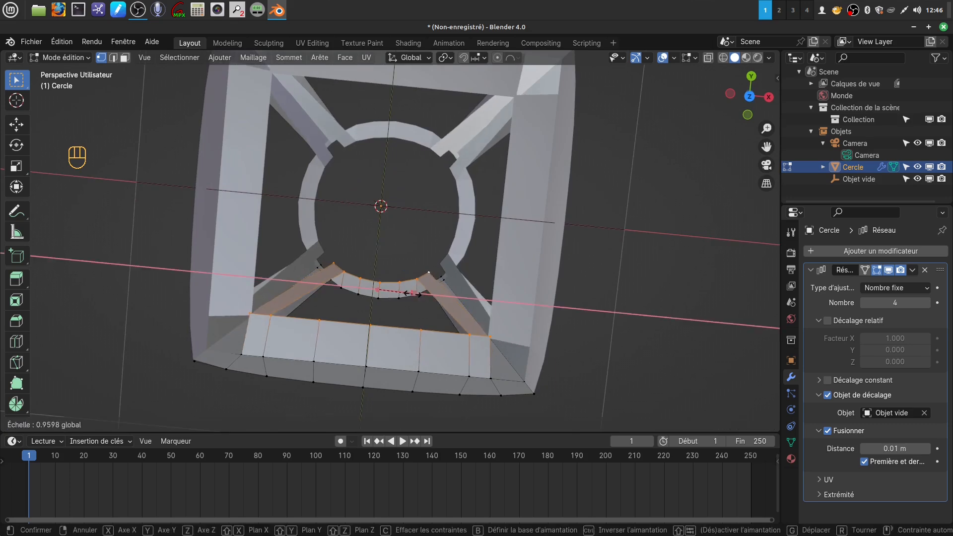
click(409, 294)
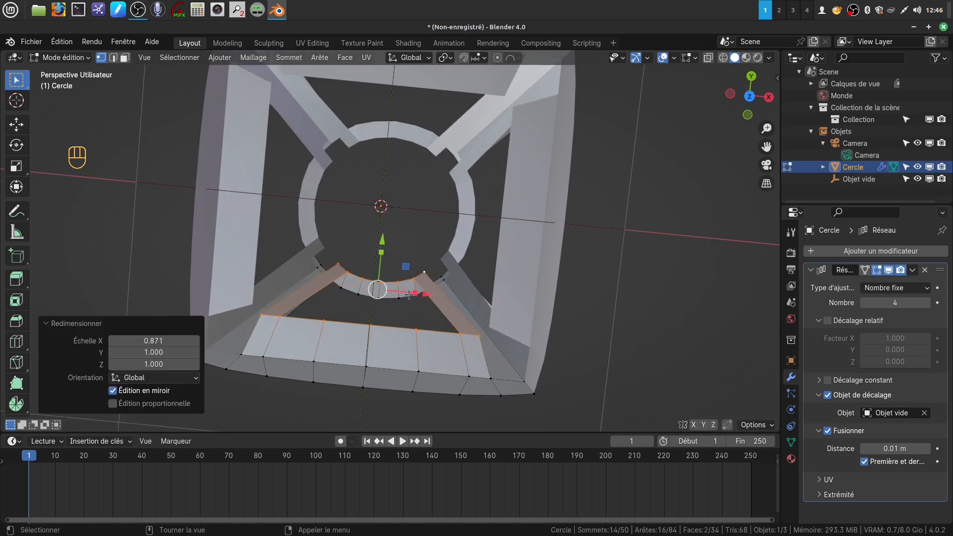
Widen the selected inner edges of the opening along X with a scale of 1.078
middle_drag(415, 308, 442, 119)
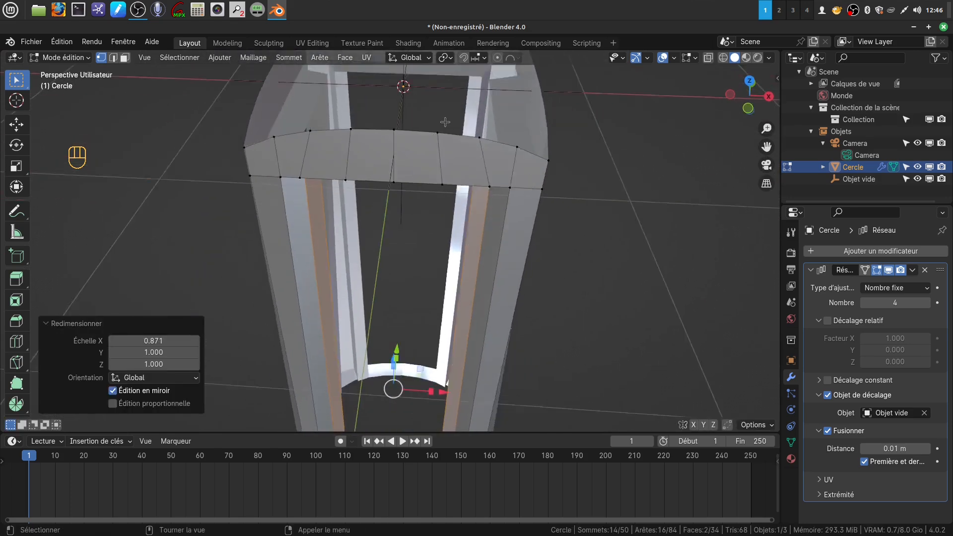
scroll(427, 226, down, 3)
middle_drag(425, 231, 438, 211)
scroll(425, 300, up, 3)
shift+middle_drag(423, 302, 403, 209)
mouse_move(415, 251)
middle_down()
mouse_move(412, 186)
mouse_move(434, 264)
mouse_move(433, 255)
middle_up()
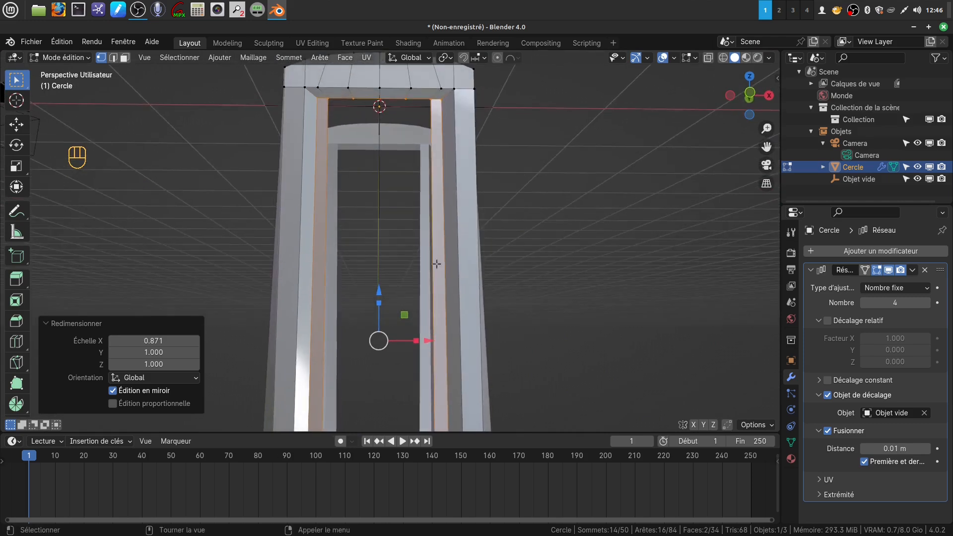
drag(416, 341, 420, 341)
middle_drag(420, 341, 433, 154)
middle_drag(442, 273, 445, 277)
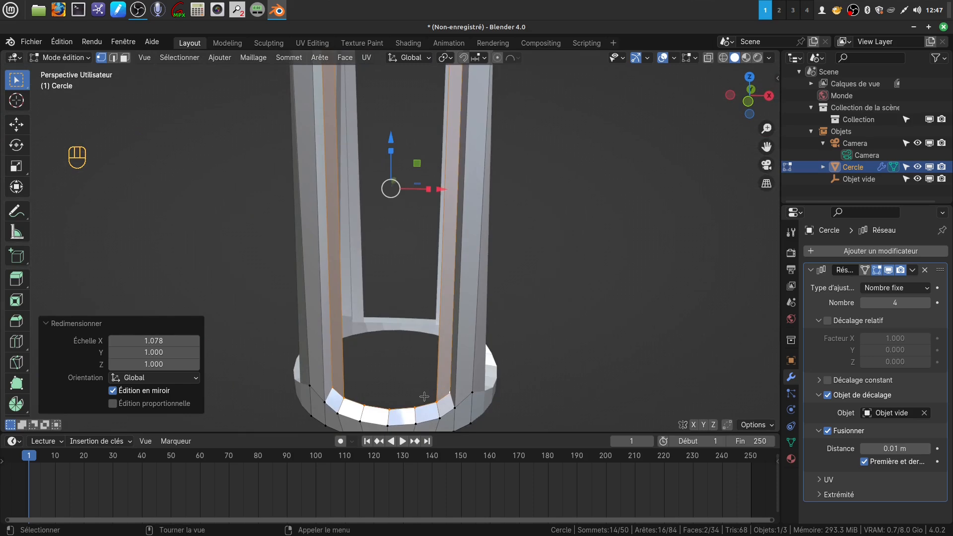
Deselect everything and examine the widened opening's lower rim and uprights in Object Mode
scroll(413, 398, down, 5)
middle_drag(412, 398, 409, 333)
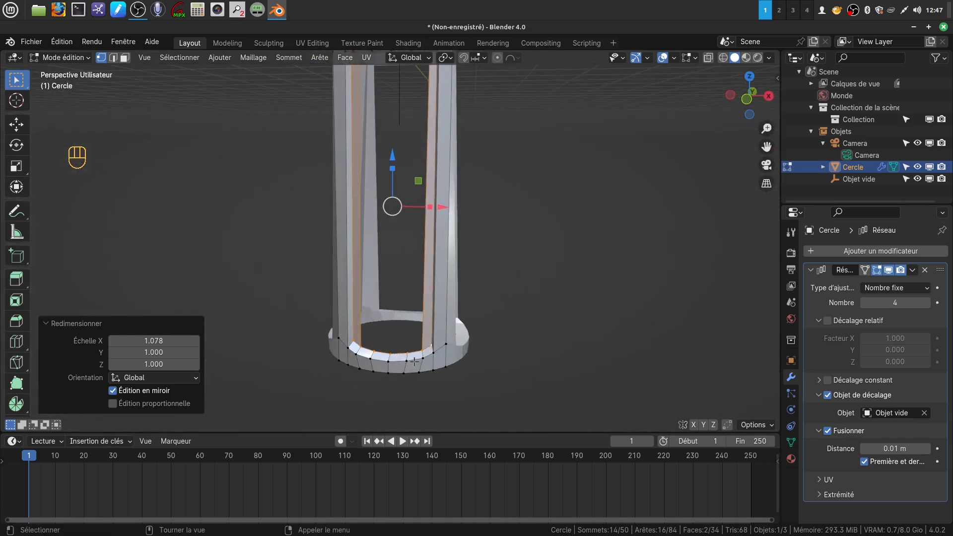
scroll(409, 333, up, 3)
shift+middle_drag(418, 288, 436, 213)
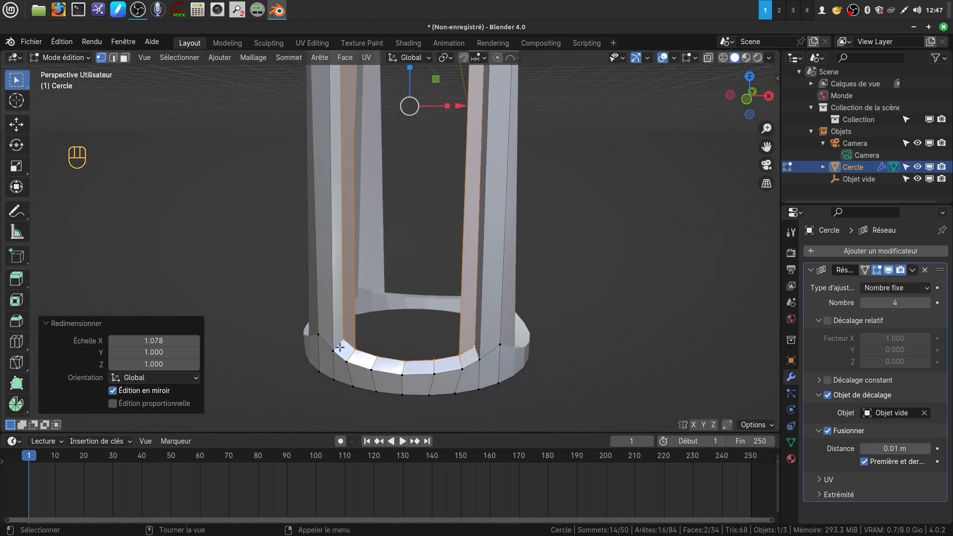
scroll(448, 349, down, 3)
shift+middle_drag(414, 260, 391, 378)
middle_drag(400, 361, 427, 315)
key(a)
key(Tab)
scroll(418, 354, down, 3)
scroll(433, 367, up, 4)
shift+middle_drag(435, 382, 389, 367)
scroll(430, 356, up, 2)
In Edit Mode with edge selection, select the long edges bounding the opening's recessed sides and the outer edges along its lower rim
key(Tab)
click(114, 57)
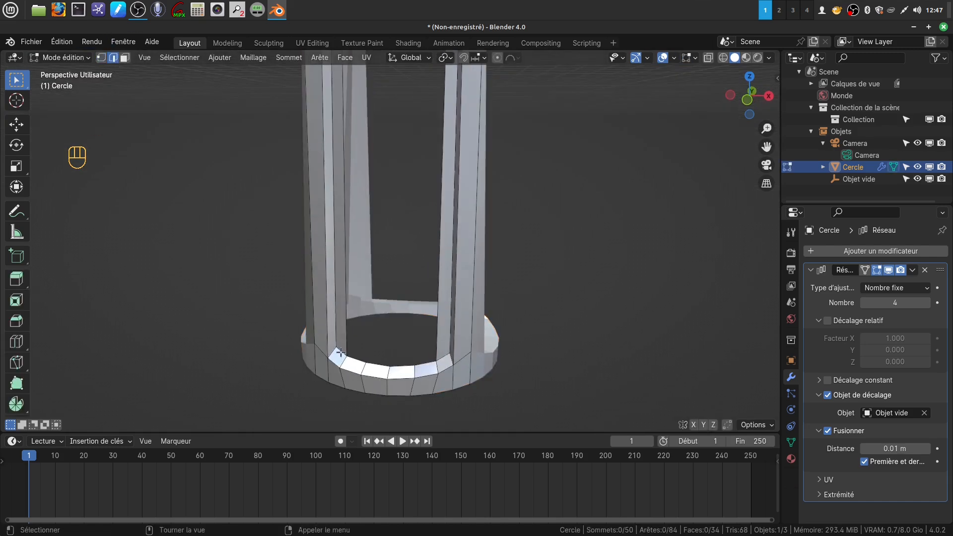
click(335, 321)
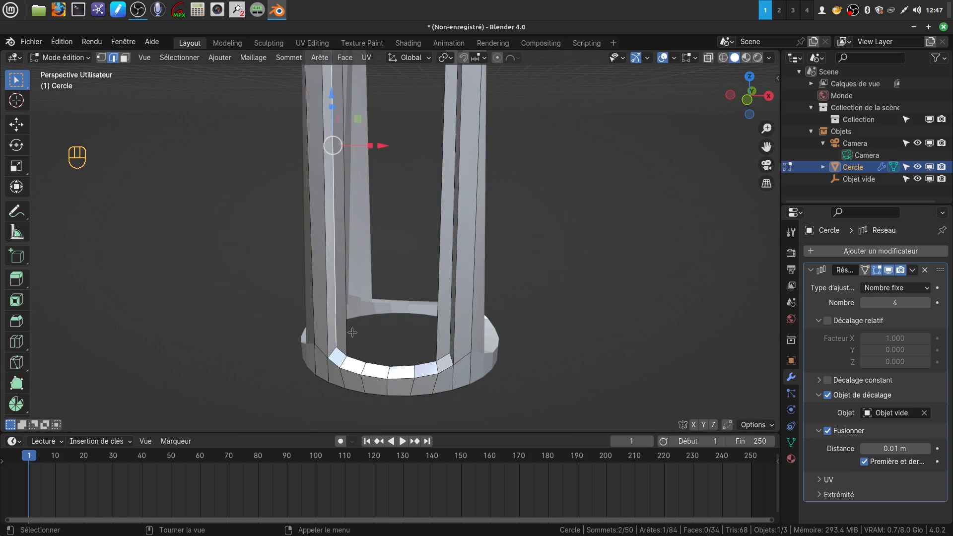
shift+click(449, 322)
shift+click(450, 359)
shift+click(346, 355)
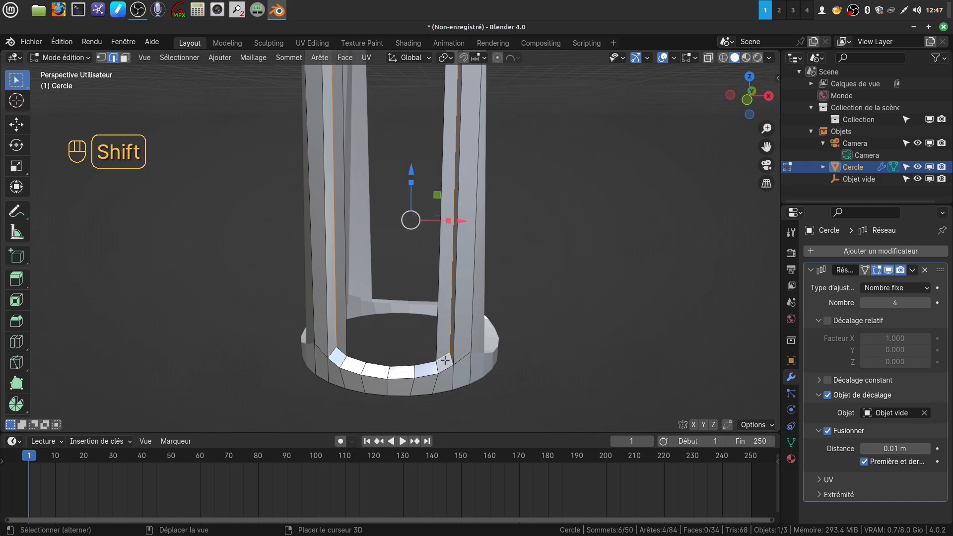
shift+click(334, 356)
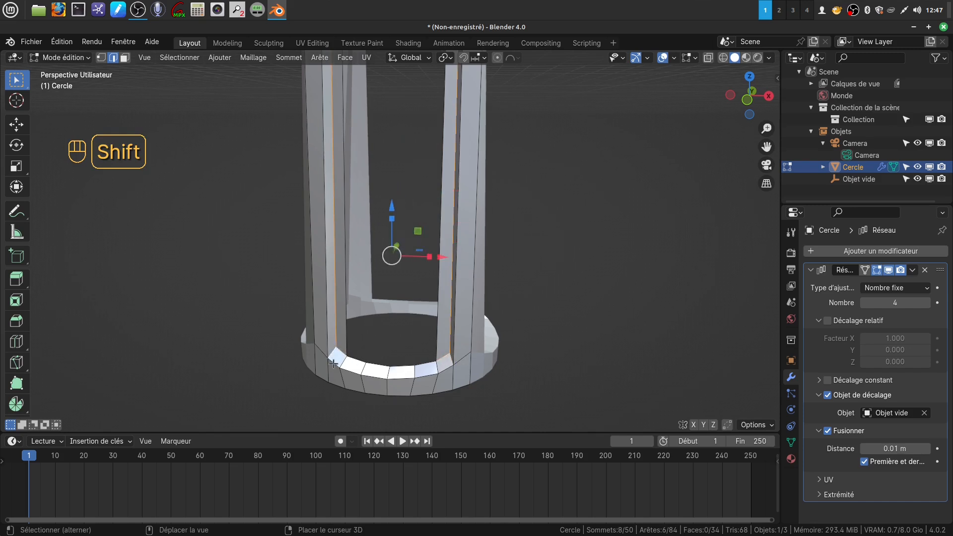
middle_drag(356, 333, 334, 329)
shift+click(326, 330)
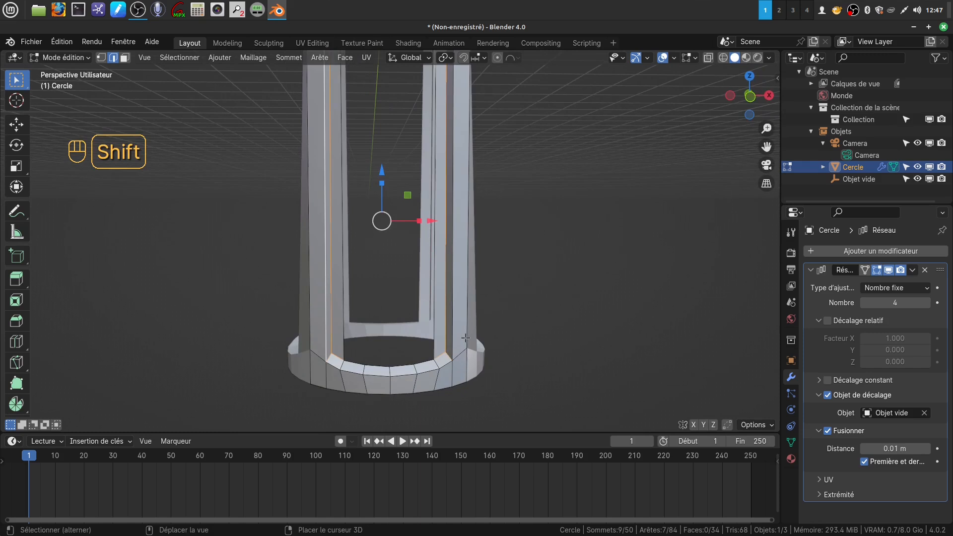
shift+click(451, 332)
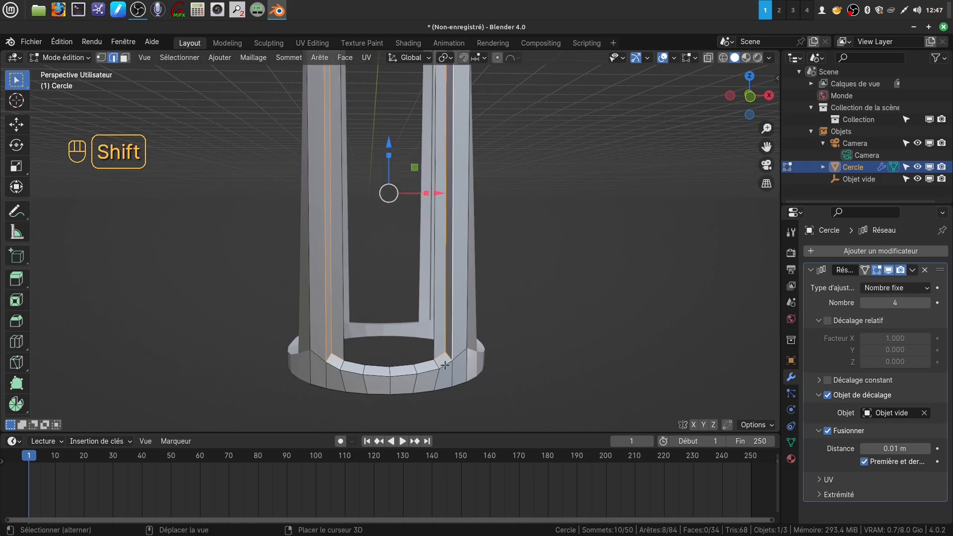
shift+click(445, 365)
ctrl+shift+click(336, 370)
Add the short corner edges and the outer row of edges at the opening's upper end to the selection
middle_drag(335, 369, 374, 373)
scroll(374, 373, up, 6)
middle_drag(362, 311, 387, 347)
shift+click(330, 275)
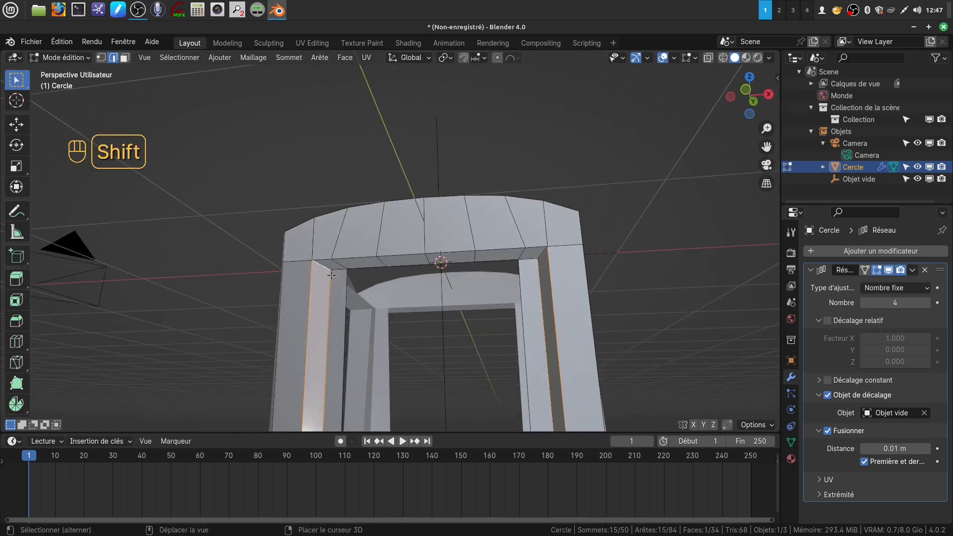
shift+click(337, 270)
shift+click(529, 262)
shift+click(541, 249)
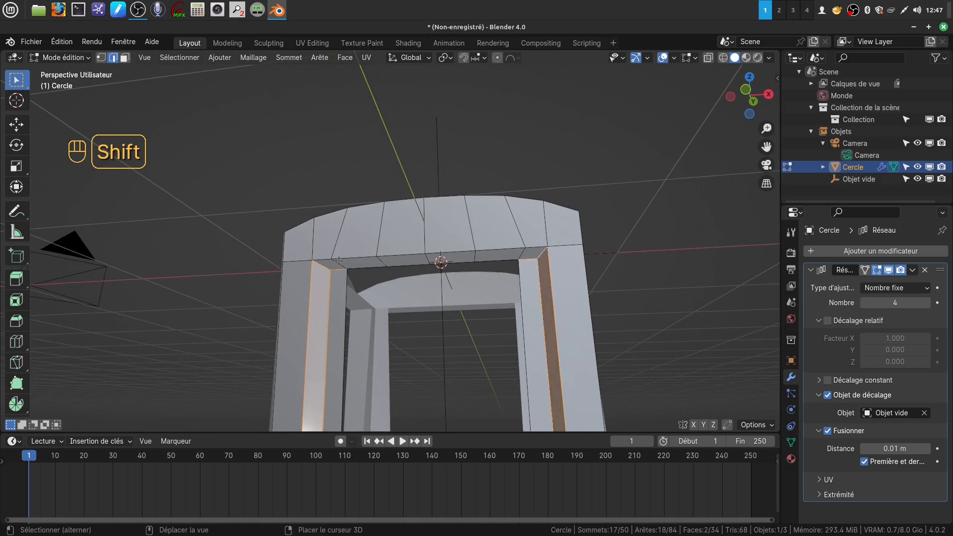
shift+click(321, 259)
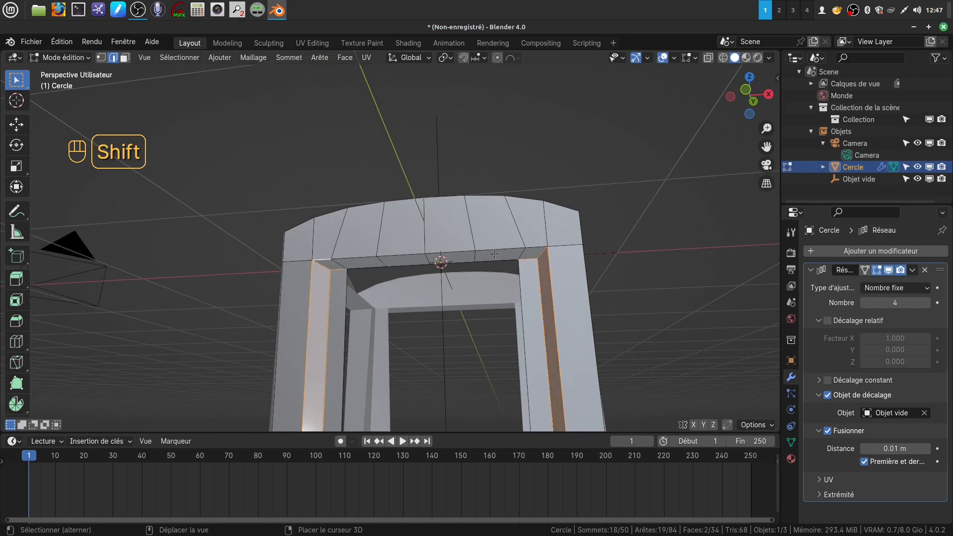
ctrl+shift+click(539, 247)
Bevel the selected opening edges with a width of 0.0116 m and 2 segments
shift+middle_drag(497, 287, 492, 196)
scroll(500, 286, down, 4)
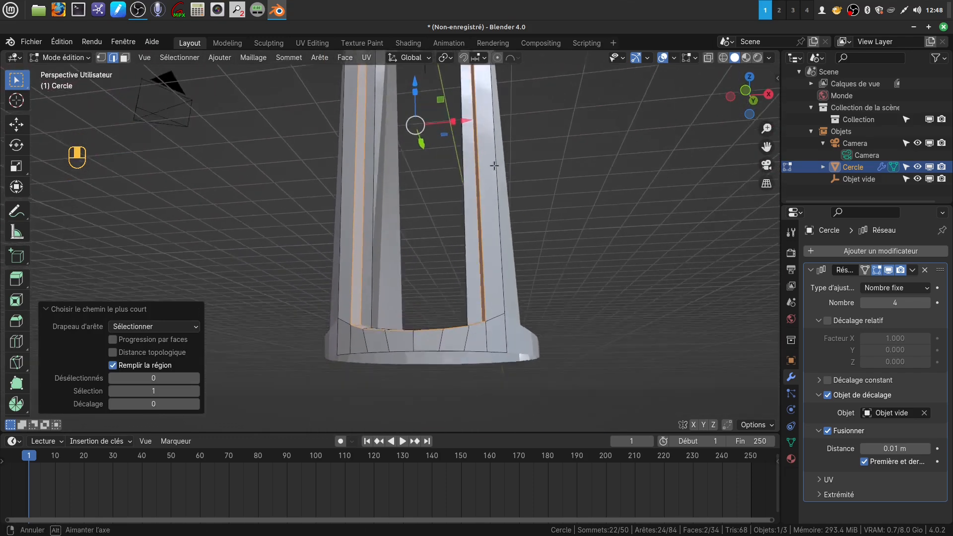
scroll(481, 346, up, 4)
shift+middle_drag(480, 328, 490, 268)
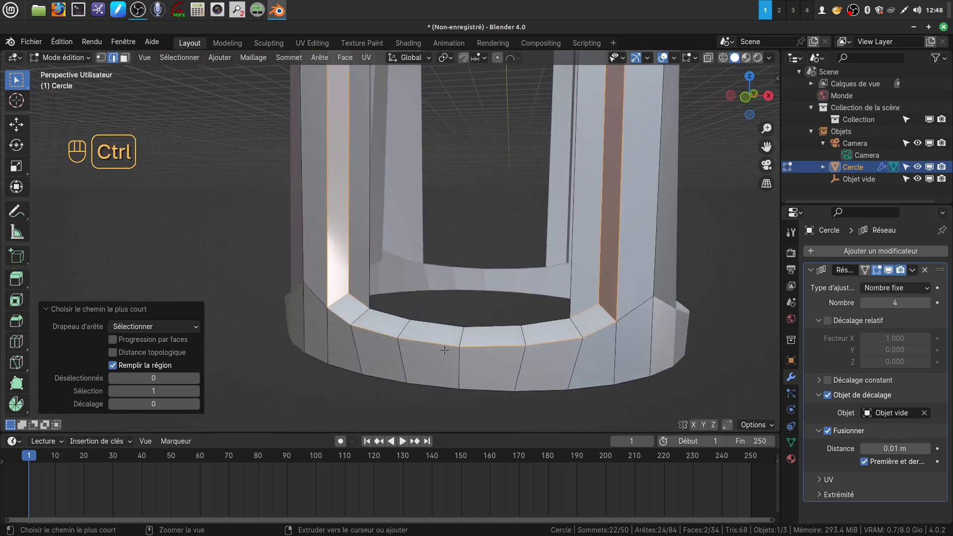
key(ctrl+b)
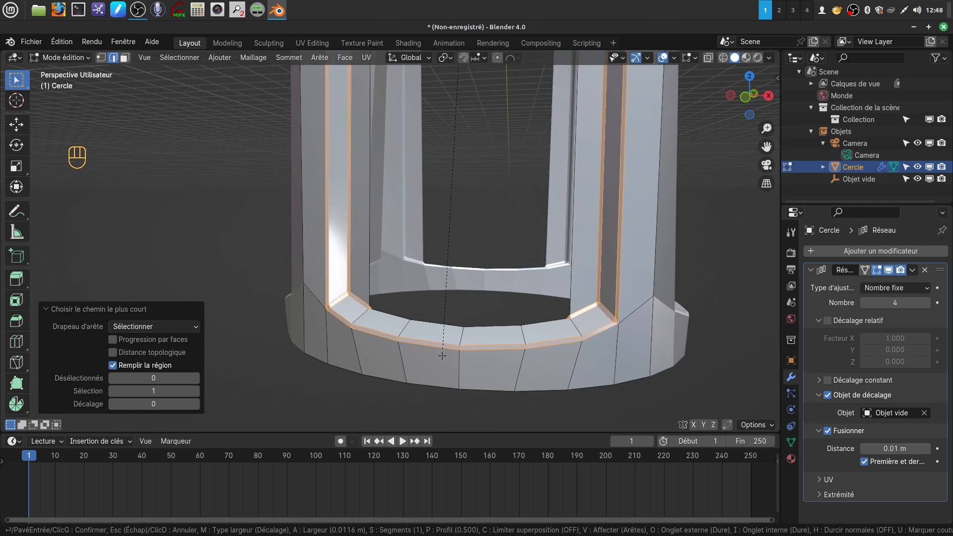
scroll(442, 356, up, 1)
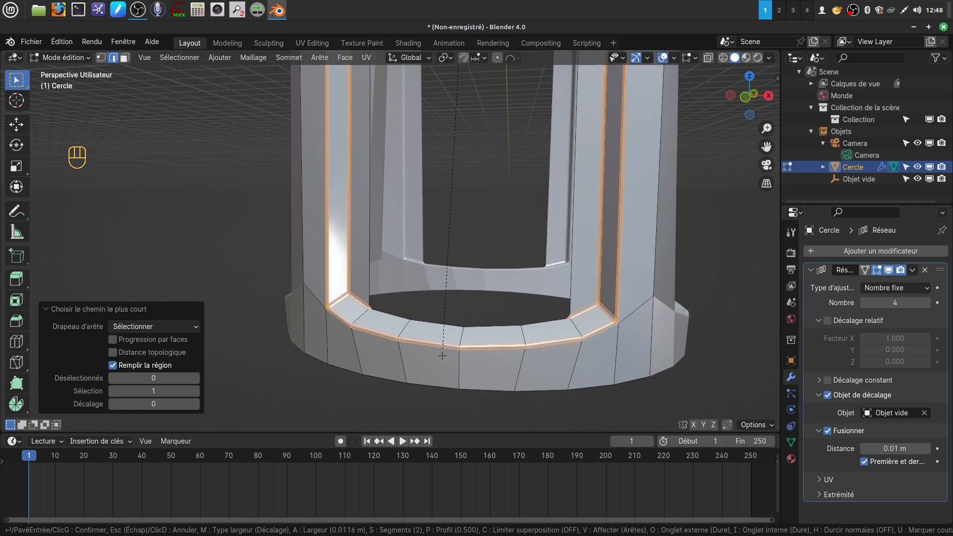
click(441, 356)
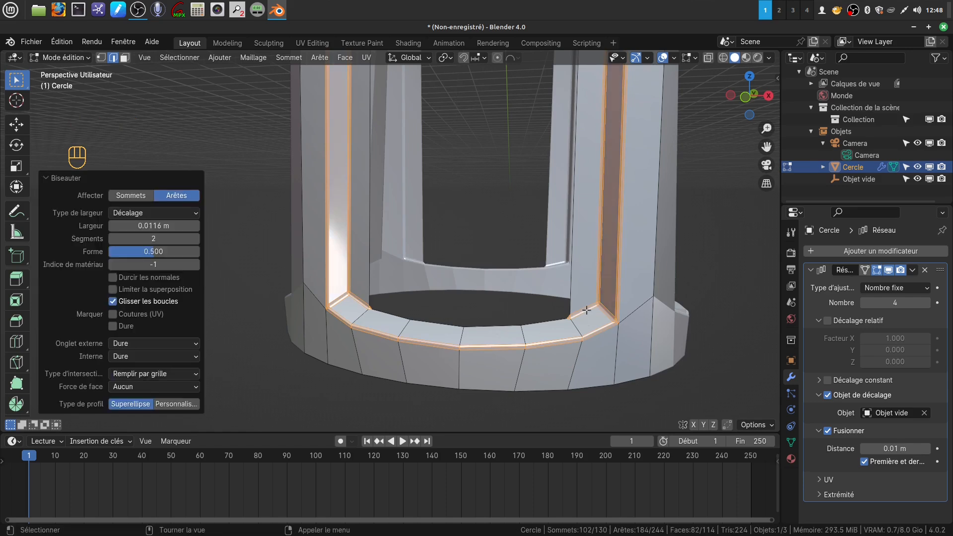
Return to Object Mode and add a Subdivision modifier to the body with a viewport level of 2
scroll(614, 330, down, 8)
middle_drag(480, 273, 510, 266)
shift+middle_drag(502, 300, 481, 312)
key(Tab)
scroll(484, 335, up, 4)
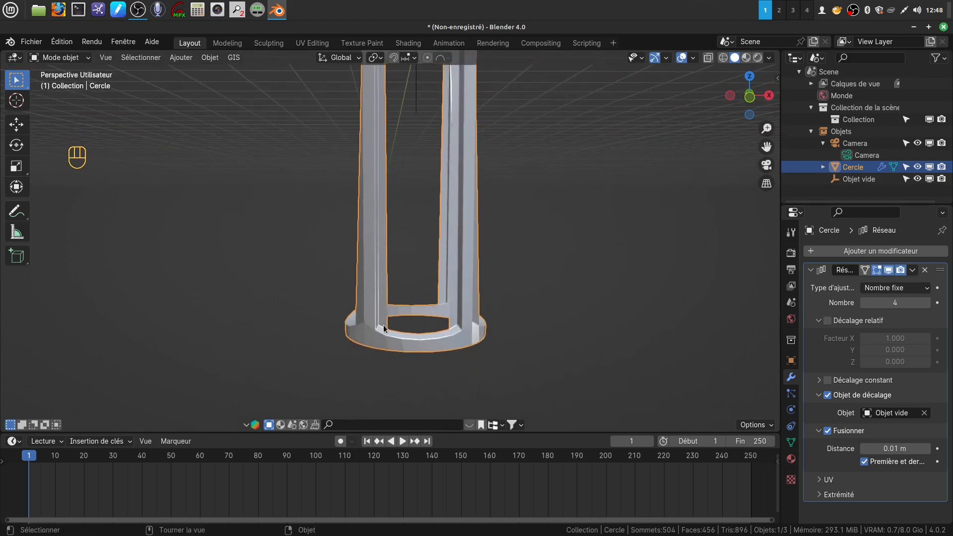
scroll(449, 309, down, 1)
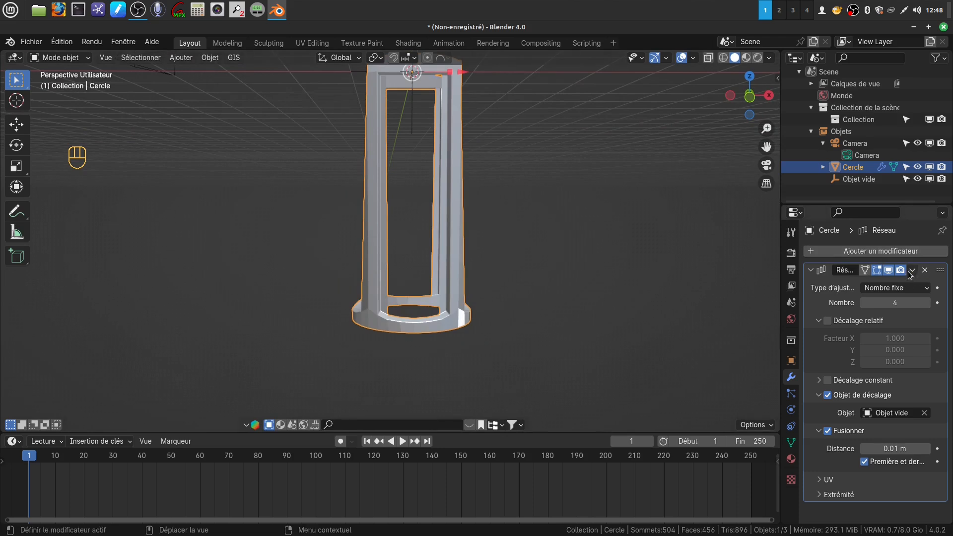
click(922, 256)
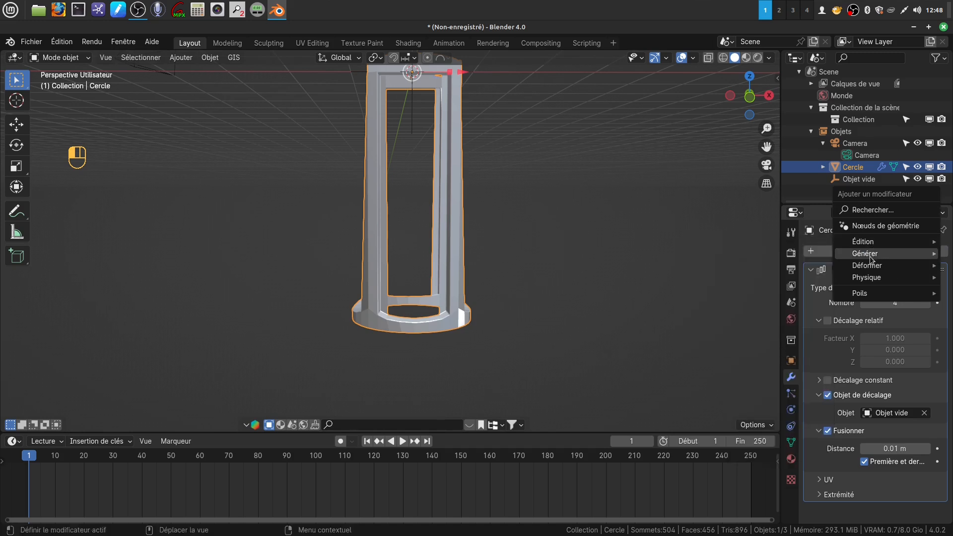
click(783, 408)
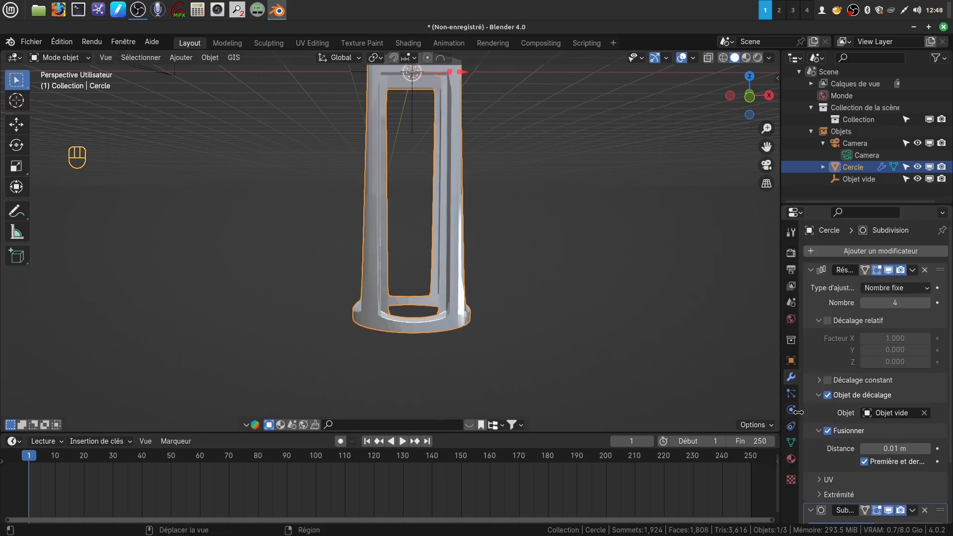
scroll(899, 486, down, 3)
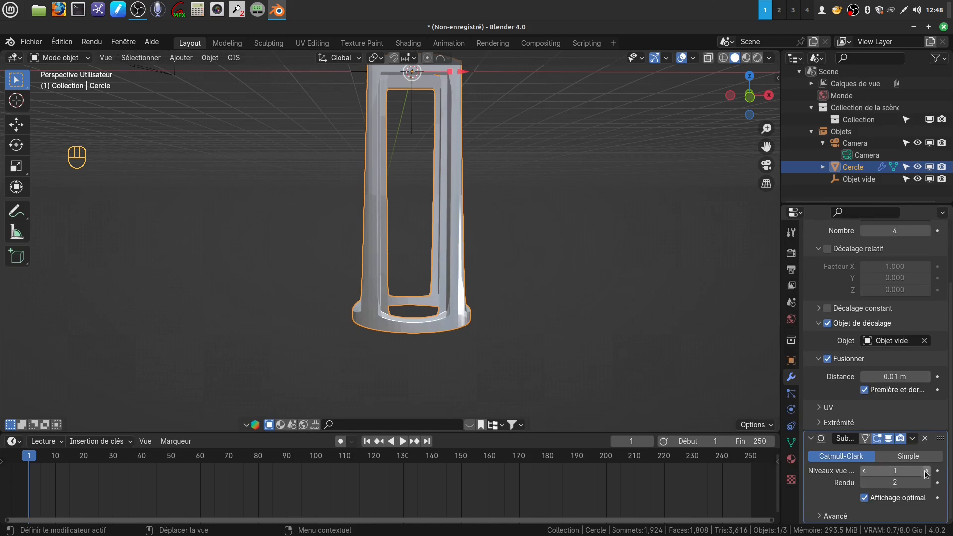
click(927, 471)
Examine the smoothed body's lower collar, opening rims and uprights from several angles
scroll(434, 296, up, 4)
middle_drag(434, 296, 425, 272)
scroll(540, 377, down, 3)
middle_drag(531, 348, 471, 300)
scroll(484, 311, up, 2)
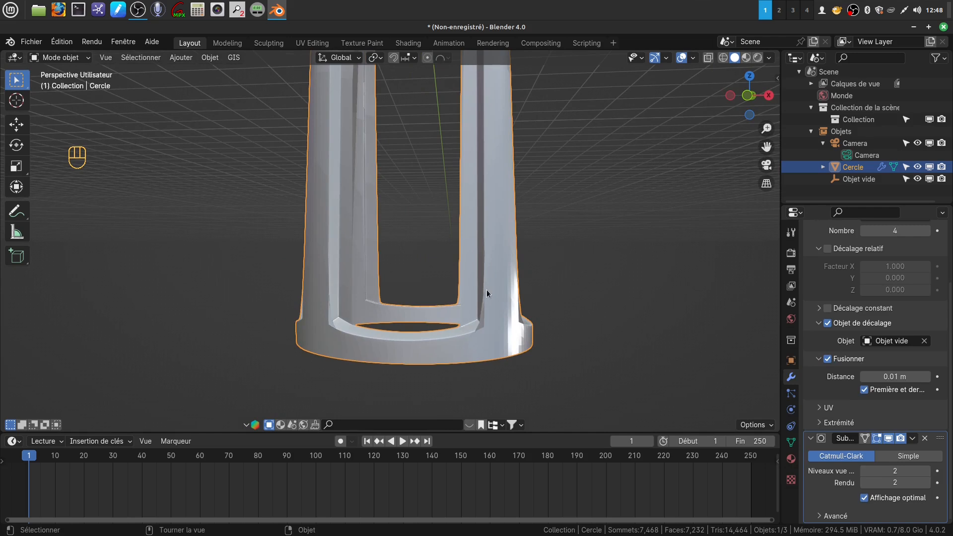
scroll(487, 293, down, 2)
shift+middle_drag(487, 293, 483, 276)
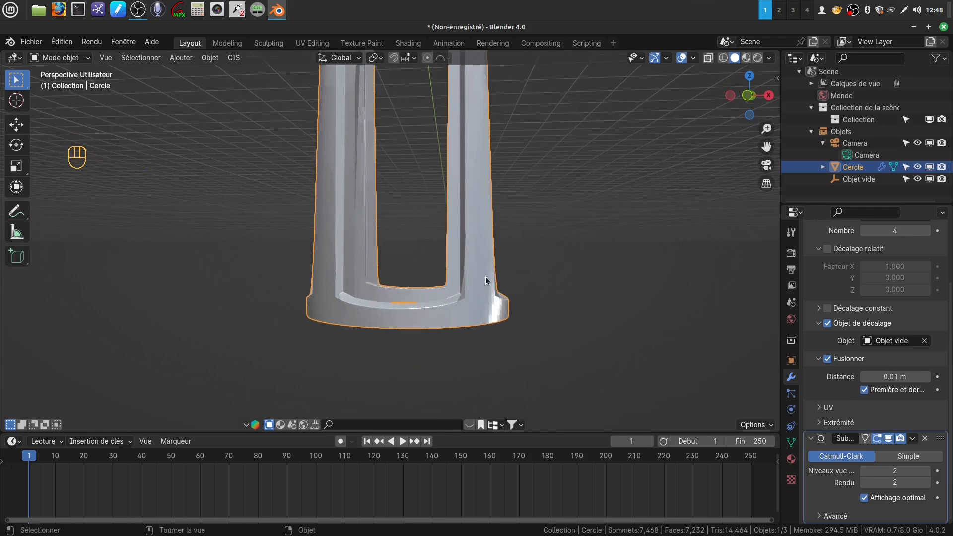
shift+middle_drag(357, 300, 347, 300)
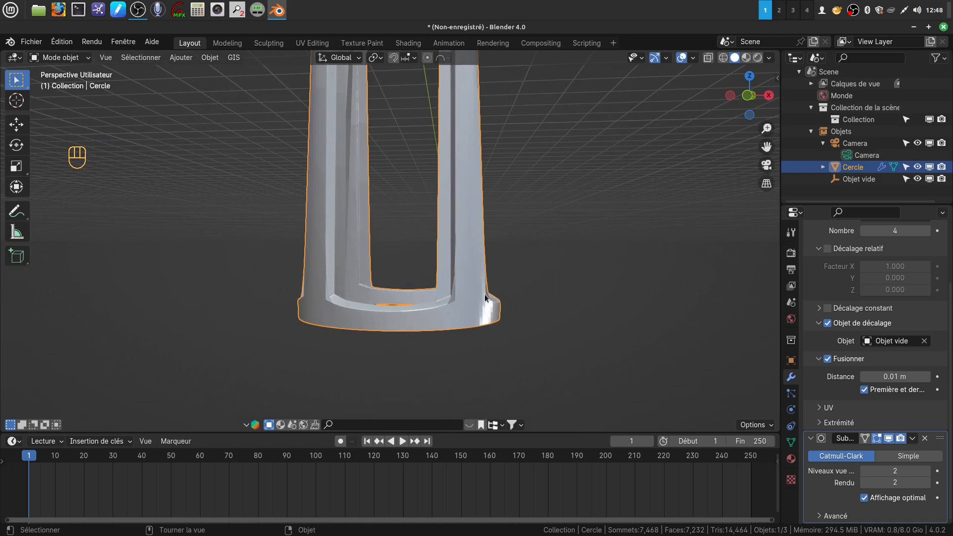
mouse_move(451, 281)
shift+middle_down()
mouse_move(452, 271)
mouse_move(462, 294)
shift+middle_up()
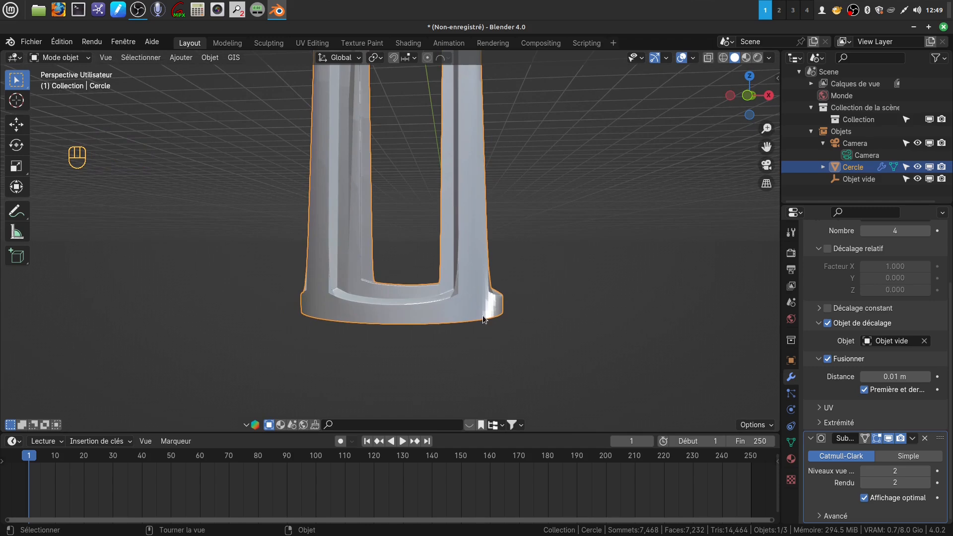
scroll(482, 315, down, 3)
shift+middle_drag(487, 312, 467, 368)
scroll(451, 334, down, 3)
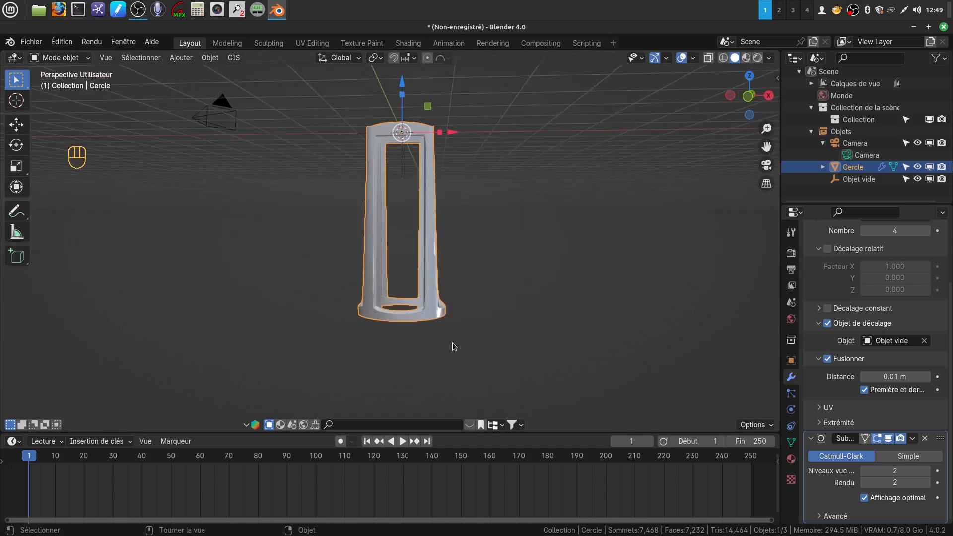
From the front view, select the whole mesh and bisect it with a horizontal plane across the uprights at about Z -1.97 m
key(KP_1)
shift+middle_drag(452, 343, 445, 343)
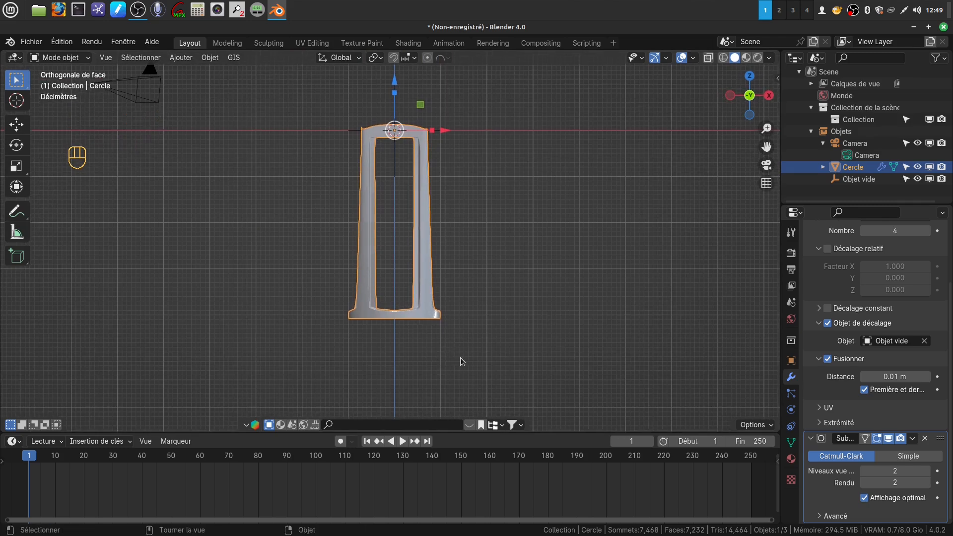
key(Tab)
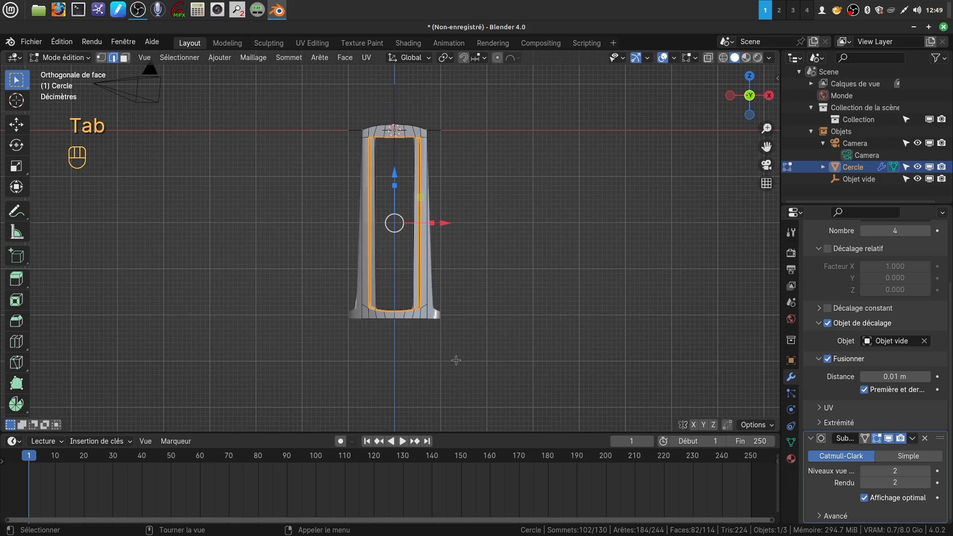
key(a)
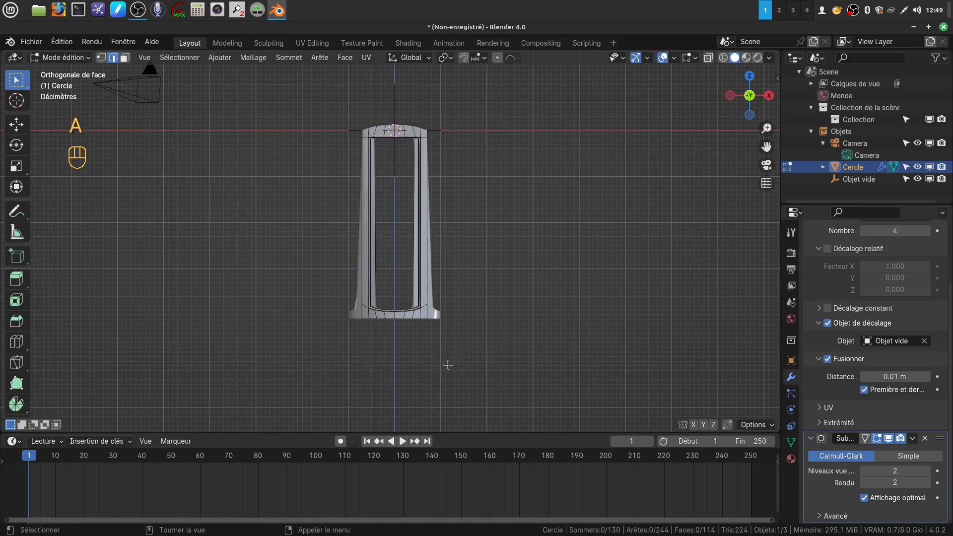
key(a)
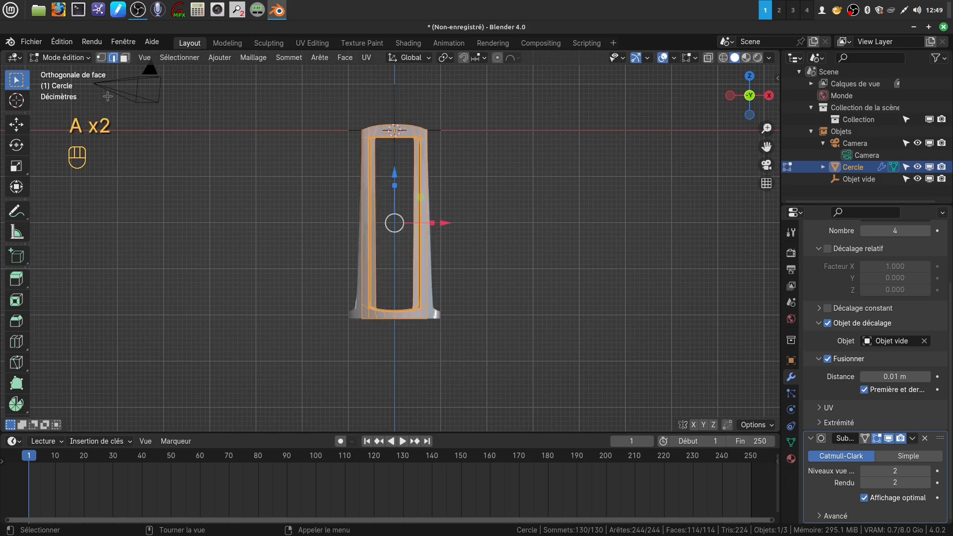
click(103, 59)
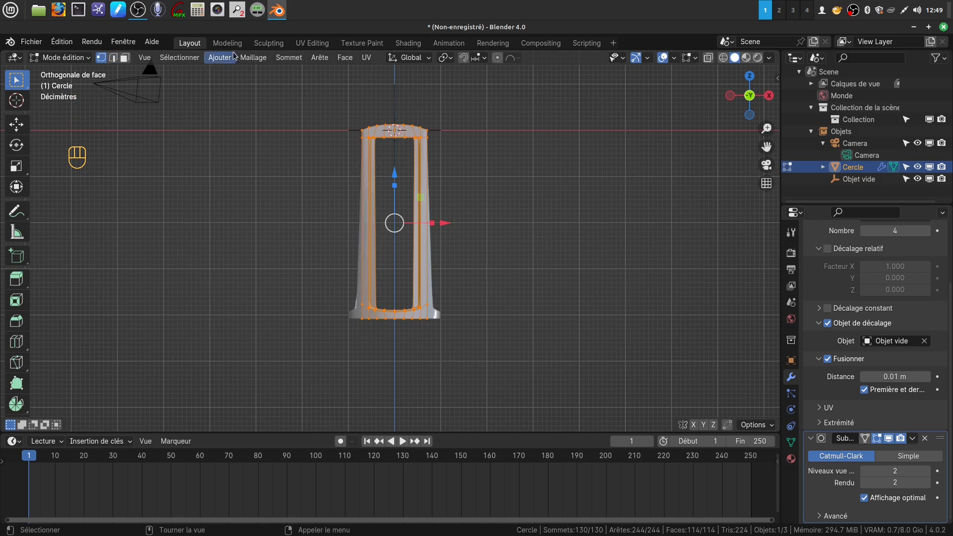
click(250, 58)
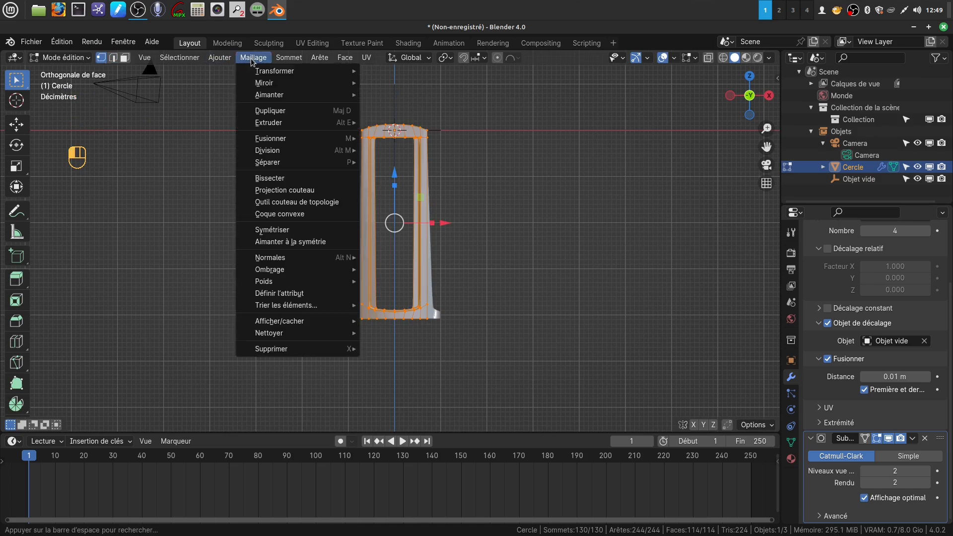
click(272, 178)
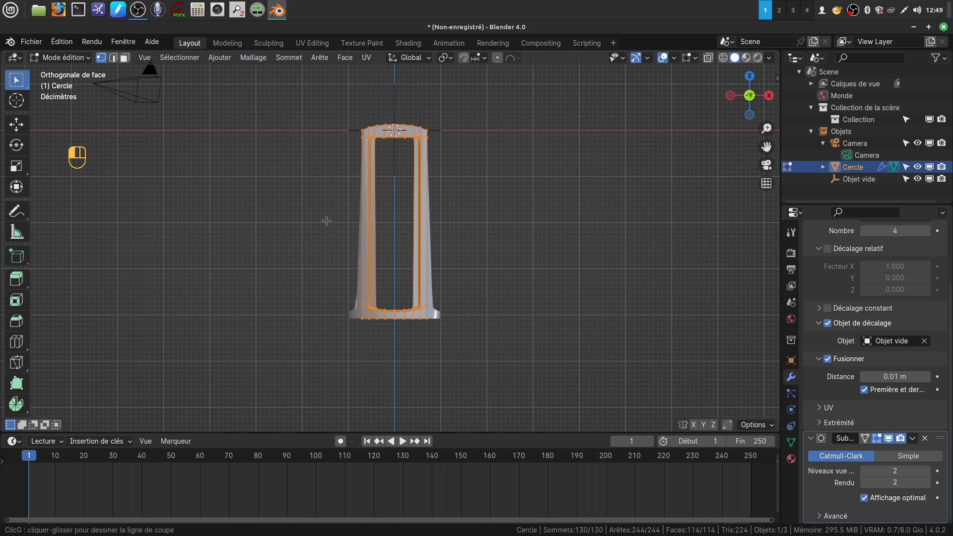
drag(326, 221, 484, 230)
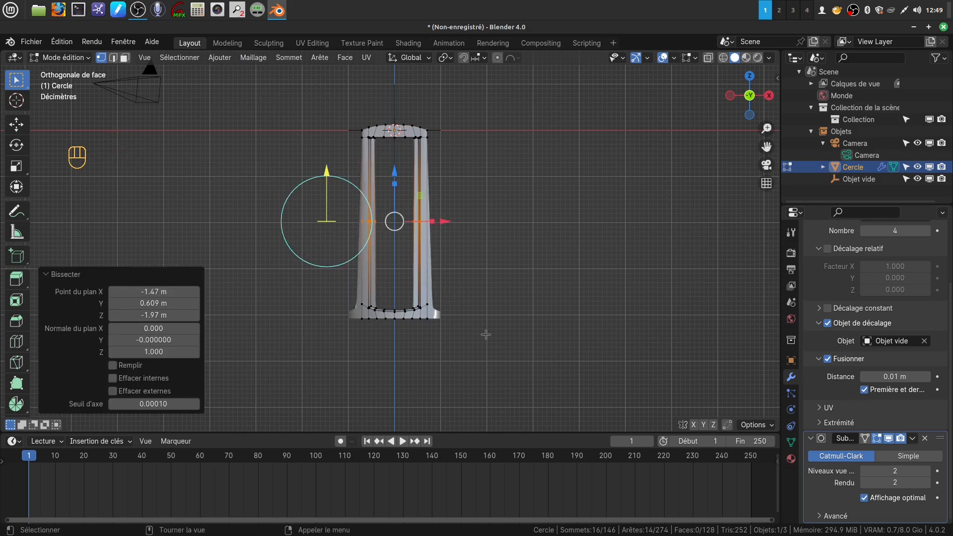
Slide the new edge loop down the uprights to just above the lower opening rim, with a factor of -0.972
scroll(487, 336, up, 3)
key(g)
key(g)
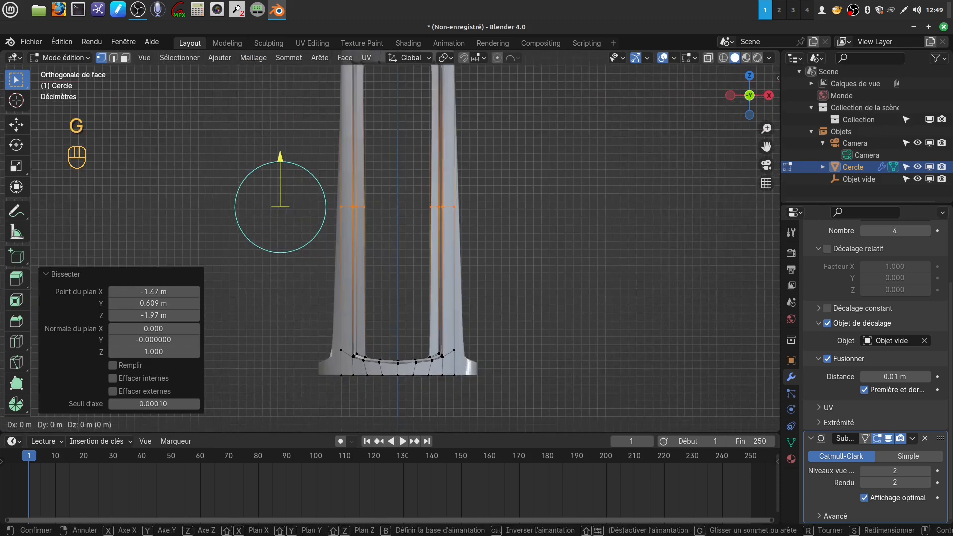
click(508, 83)
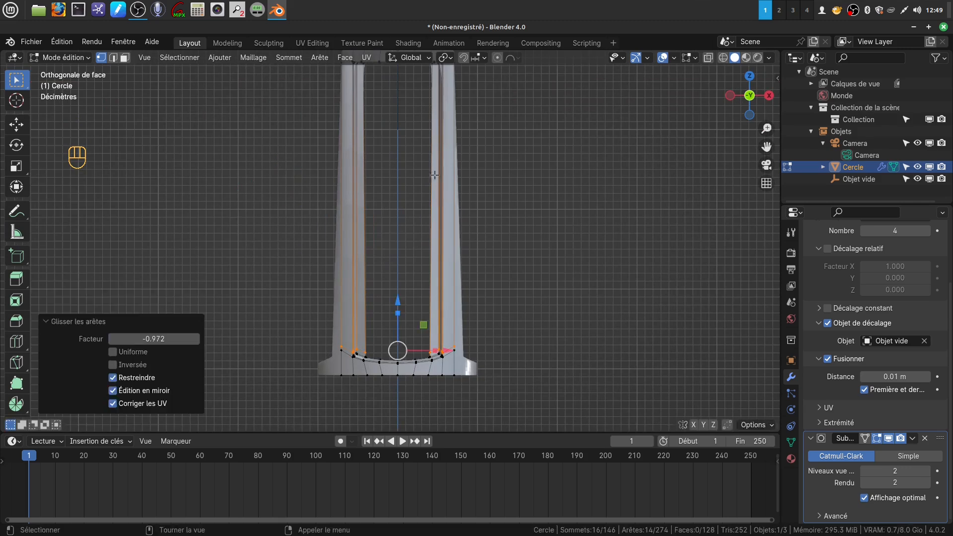
scroll(363, 376, up, 2)
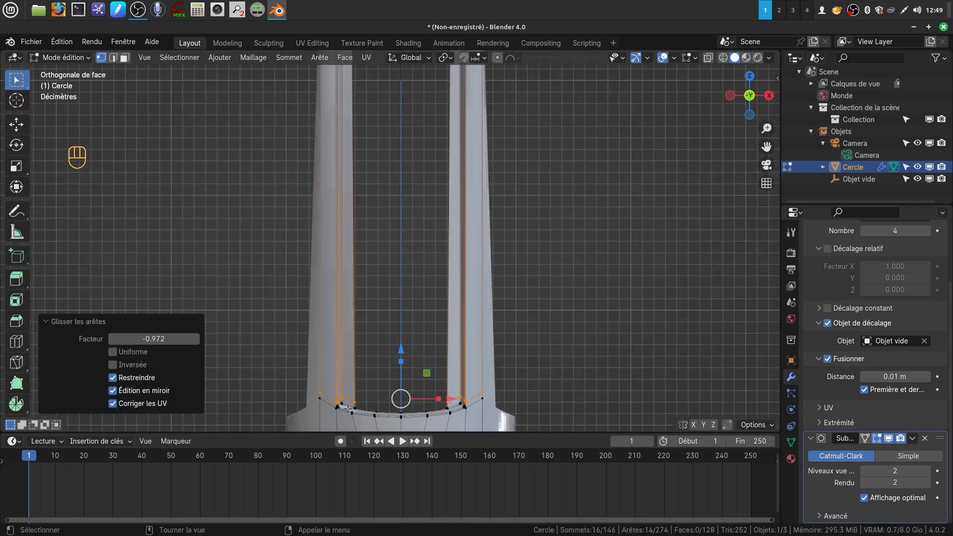
Select the whole mesh and bisect it with a horizontal plane near the tops of the uprights at about Z -0.363 m
scroll(360, 365, down, 3)
shift+middle_drag(449, 169, 473, 224)
key(a)
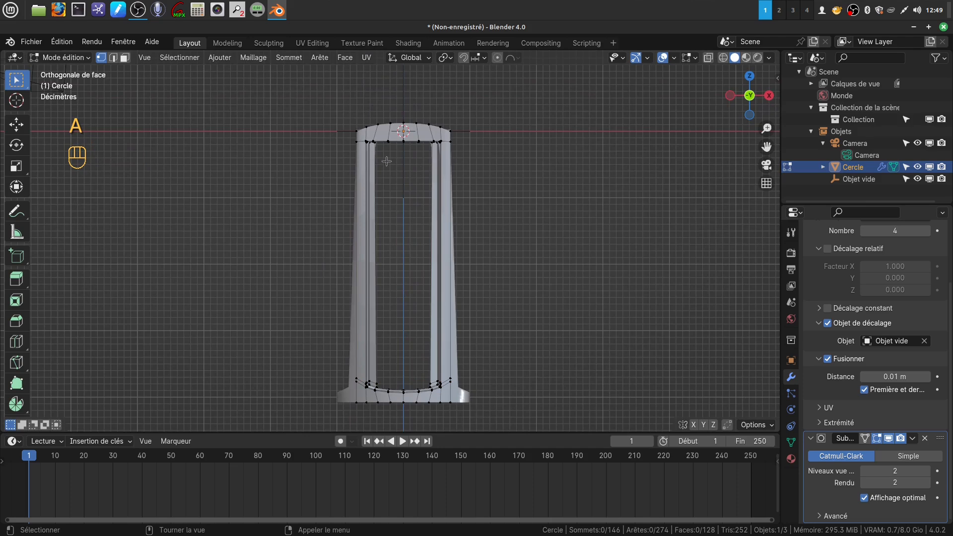
key(a)
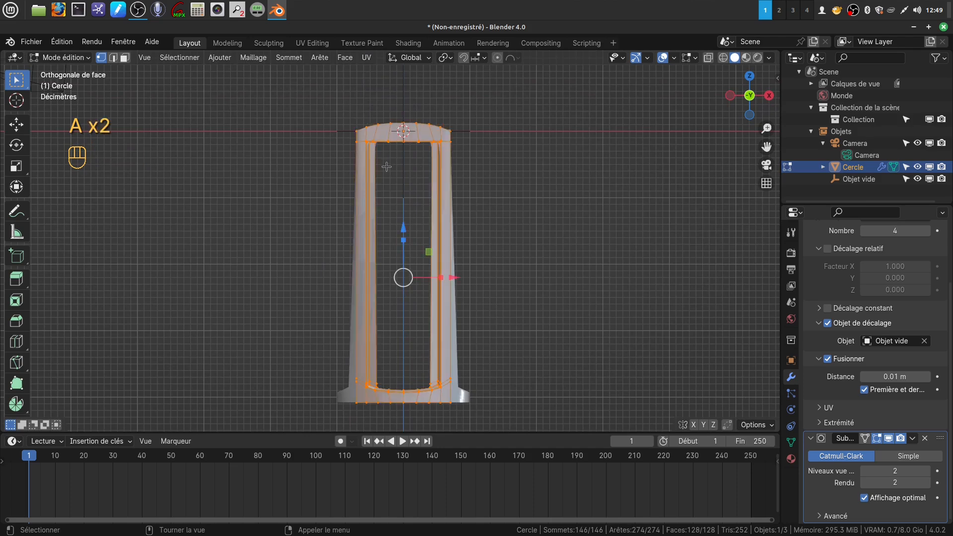
click(251, 59)
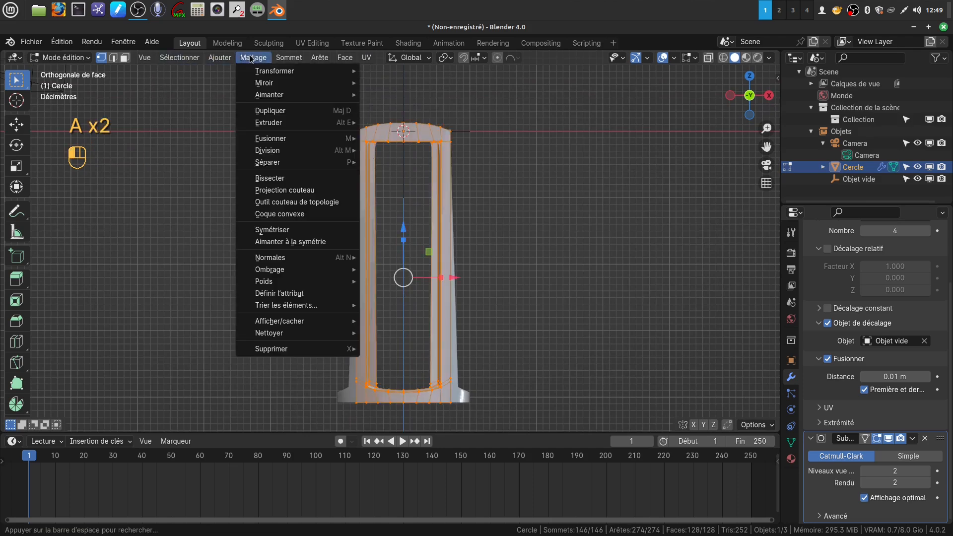
click(271, 179)
drag(322, 154, 496, 165)
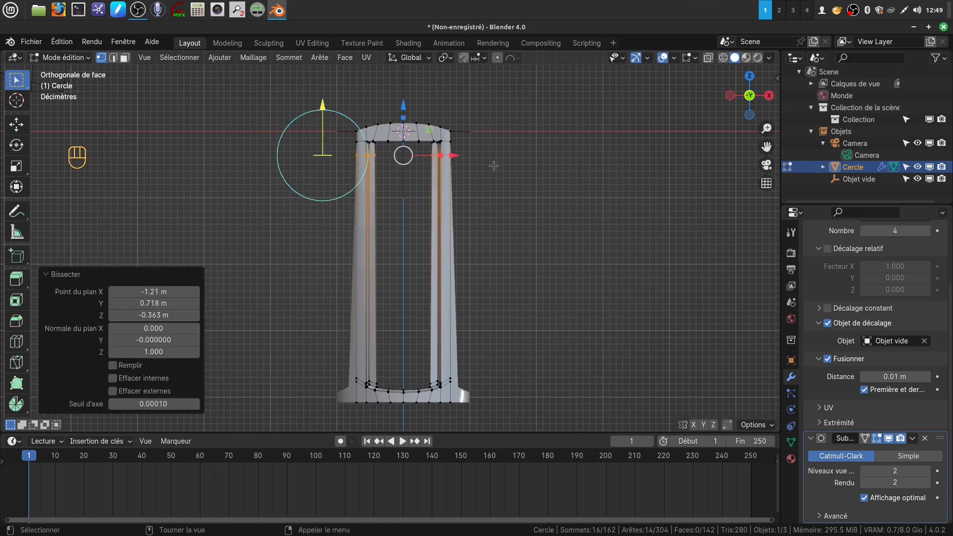
Slide the new upper edge loop up the uprights until it sits close to the top edge of the openings
scroll(503, 162, up, 2)
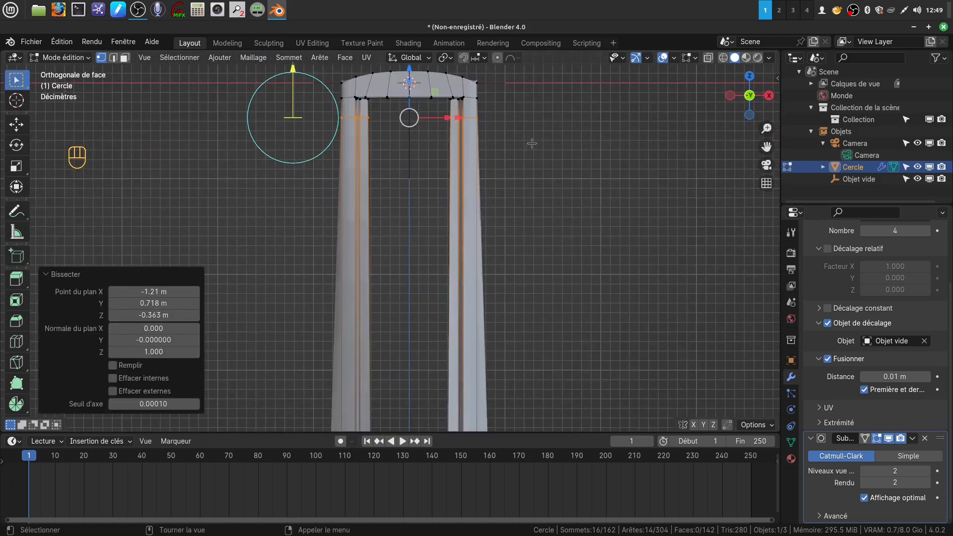
key(g)
key(g)
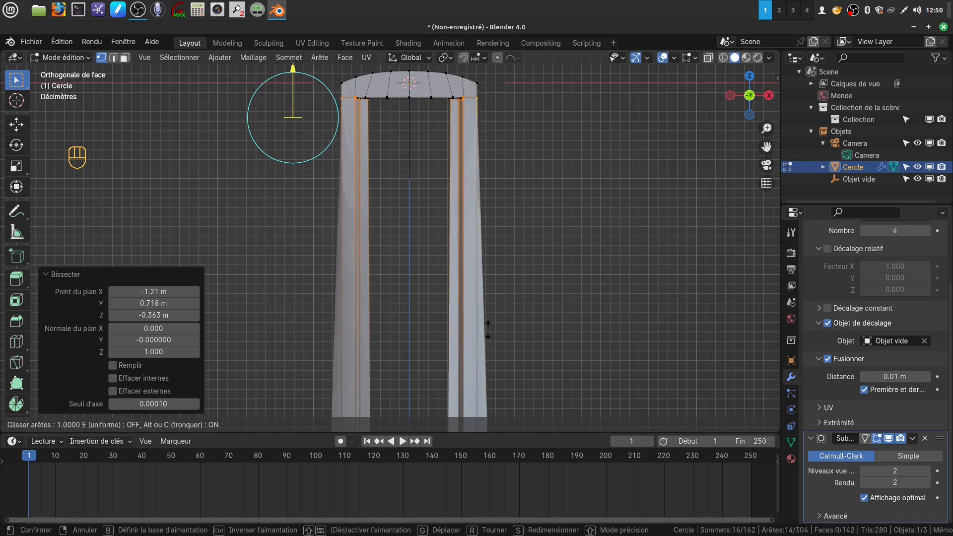
click(494, 364)
Return to Object Mode and shade the body smooth with auto smooth at 30°
scroll(488, 325, down, 4)
middle_drag(488, 325, 492, 345)
key(Tab)
middle_drag(484, 306, 441, 320)
scroll(486, 326, up, 5)
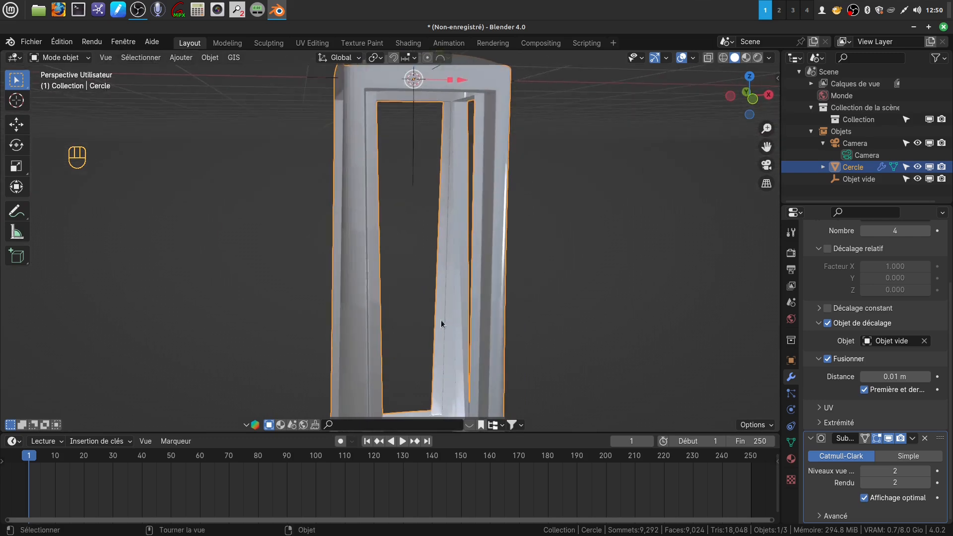
right_click(356, 260)
click(344, 273)
Examine the smooth-shaded body's uprights, opening corners and top rim from several angles
middle_drag(352, 194, 409, 358)
scroll(424, 320, up, 3)
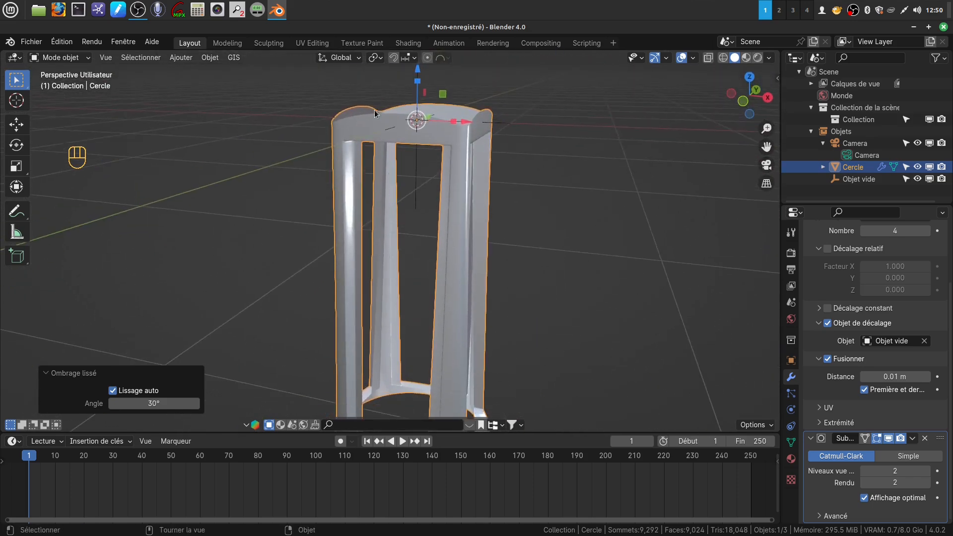
scroll(469, 218, down, 2)
shift+middle_drag(439, 311, 426, 261)
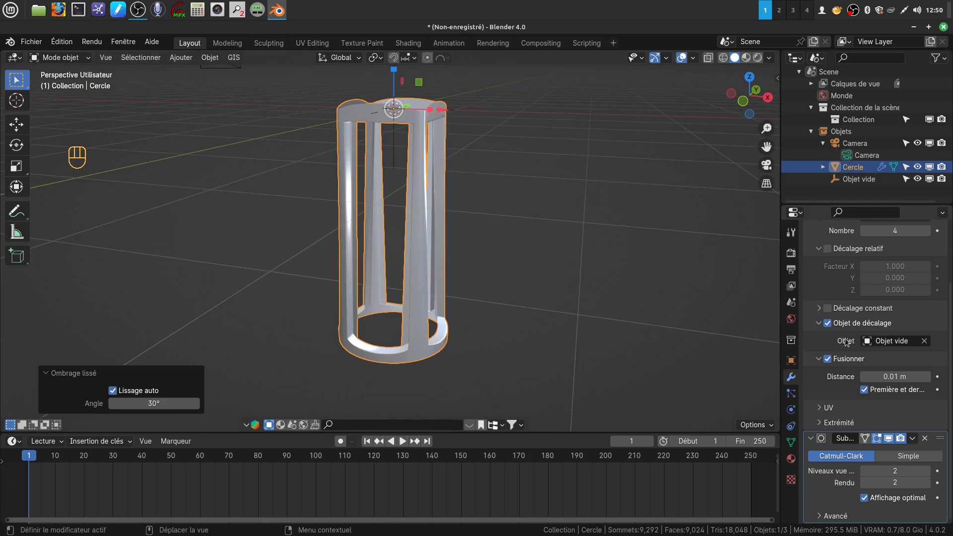
mouse_move(447, 303)
middle_down()
mouse_move(474, 288)
mouse_move(516, 301)
mouse_move(482, 318)
mouse_move(474, 307)
mouse_move(464, 323)
mouse_move(439, 293)
middle_up()
shift+middle_drag(432, 265, 469, 362)
shift+middle_drag(459, 288, 426, 286)
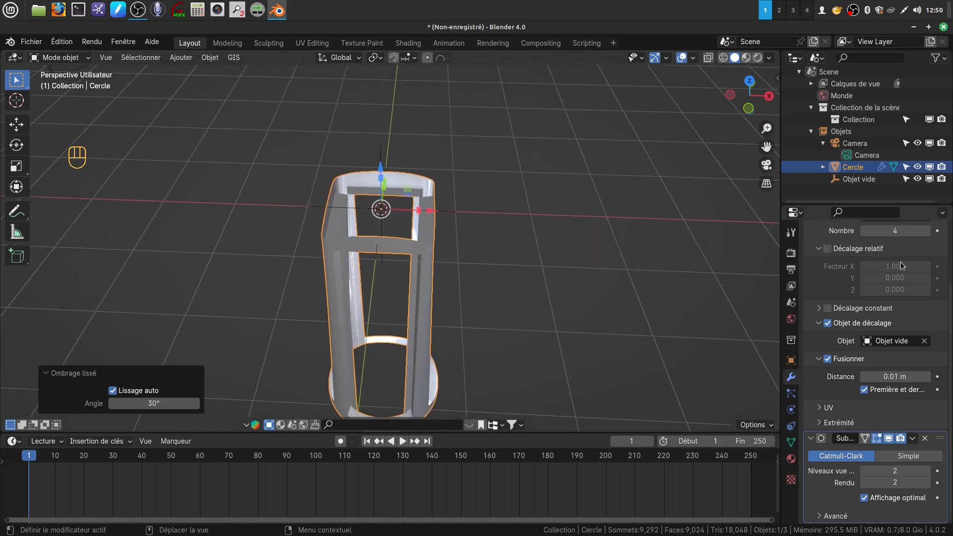
Apply the body's Array modifier and turn off the Subdivision modifier's display in the viewport
scroll(900, 271, up, 4)
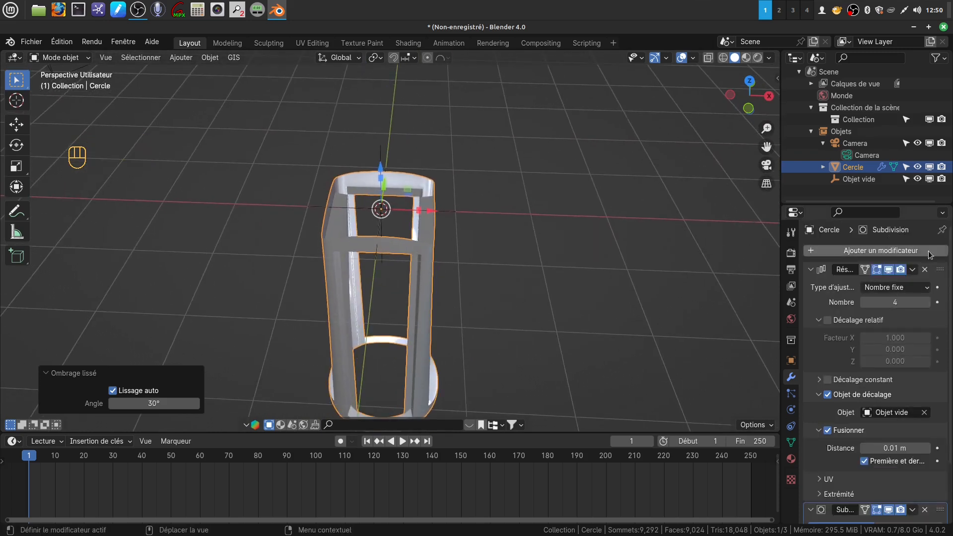
click(913, 274)
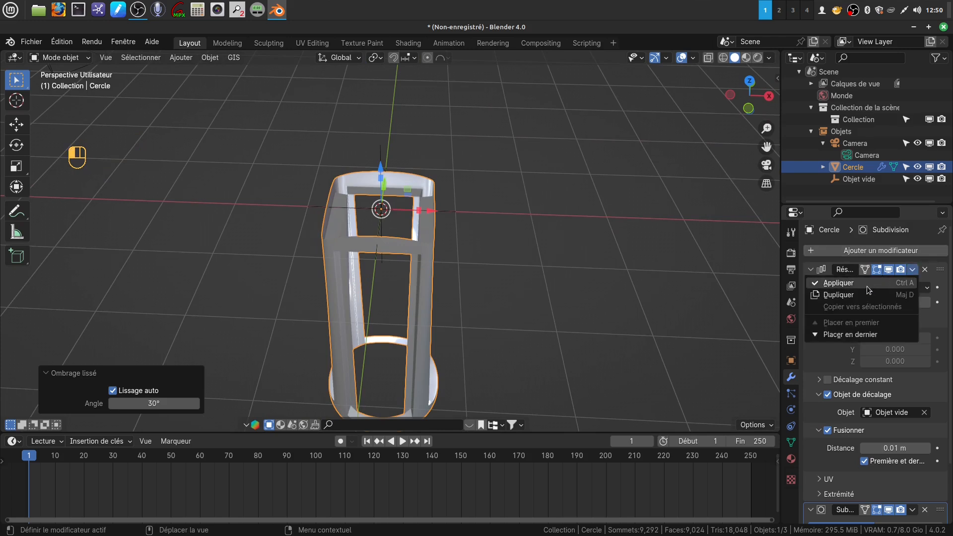
click(871, 292)
key(shift)
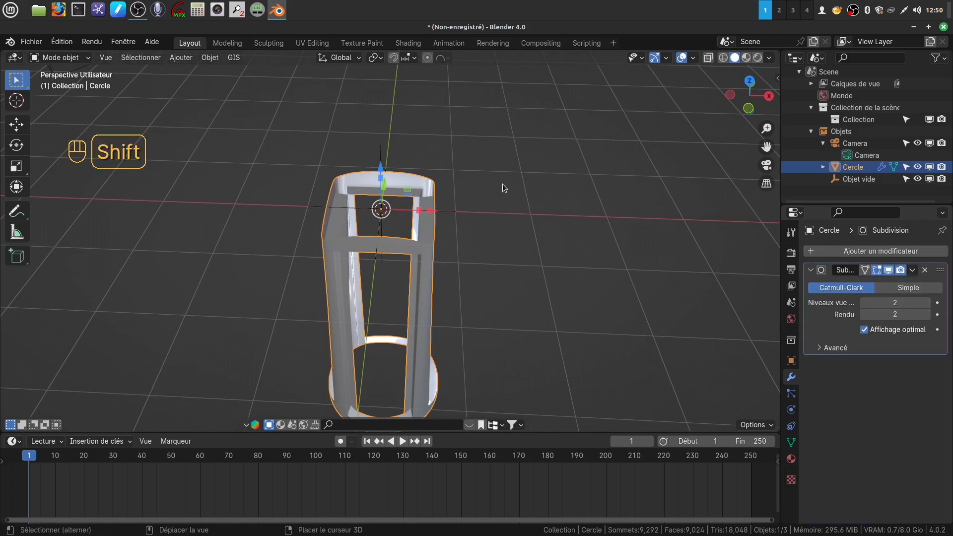
click(889, 272)
In Edit Mode, select the curved top rim's edge loop and lower it by about 0.048 m along Z
shift+middle_drag(409, 225, 457, 149)
key(Tab)
scroll(502, 281, up, 4)
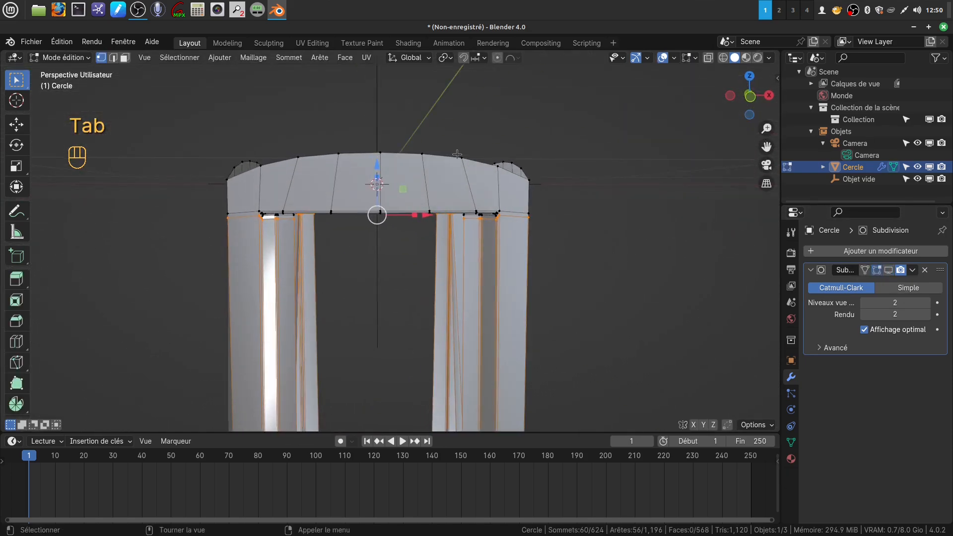
alt+click(447, 157)
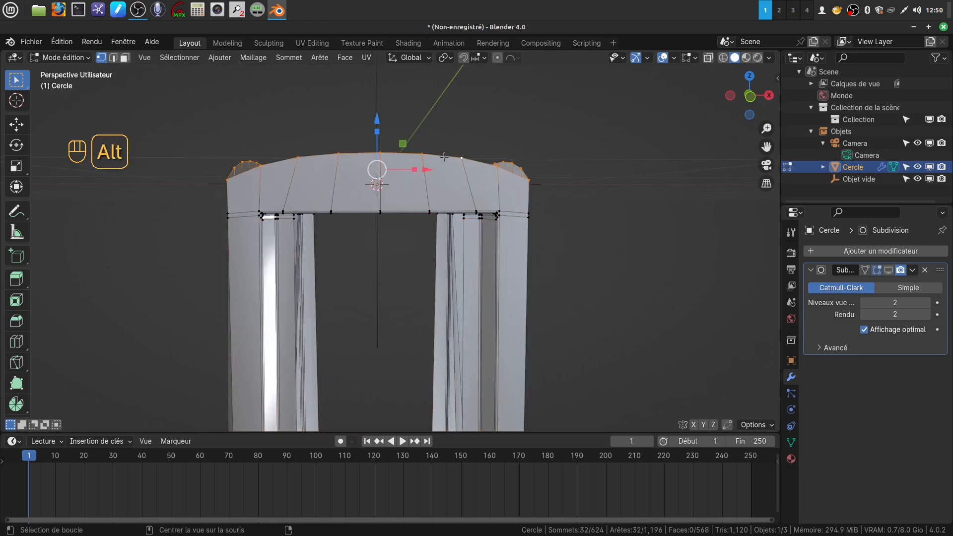
scroll(430, 151, down, 2)
drag(381, 141, 379, 144)
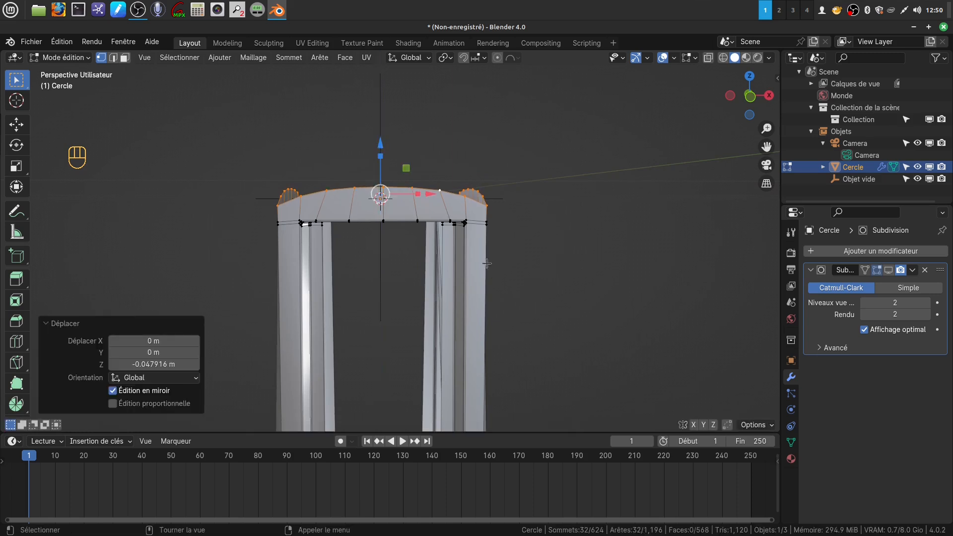
middle_drag(462, 218, 516, 269)
key(s)
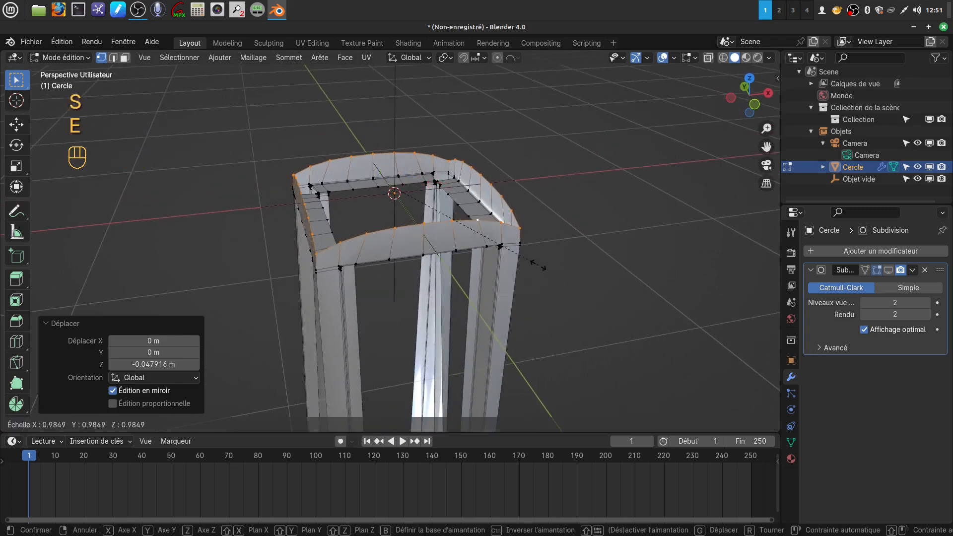
key(e)
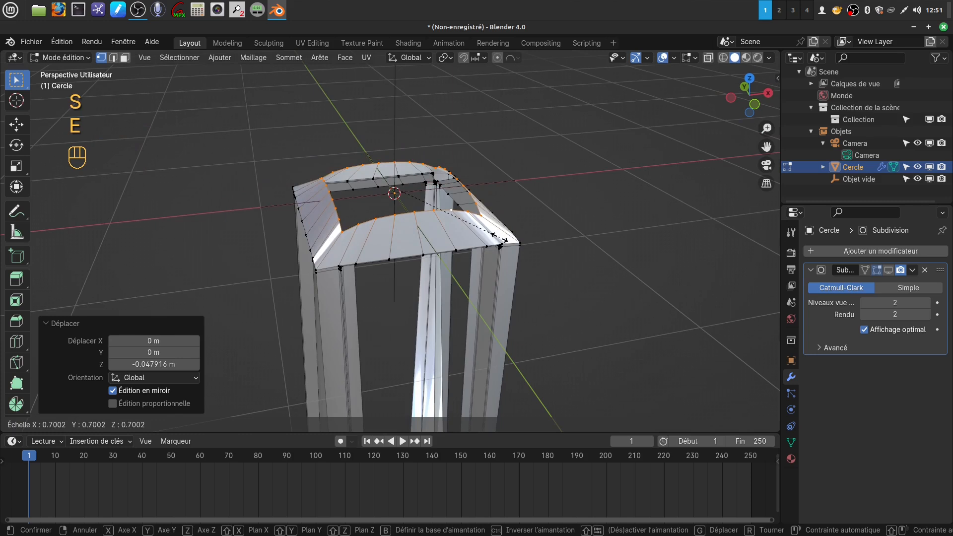
right_click(500, 237)
Extrude the top rim loop inward at a scale of 0.645 and make the new loop circular with LoopTools
middle_drag(500, 236, 497, 243)
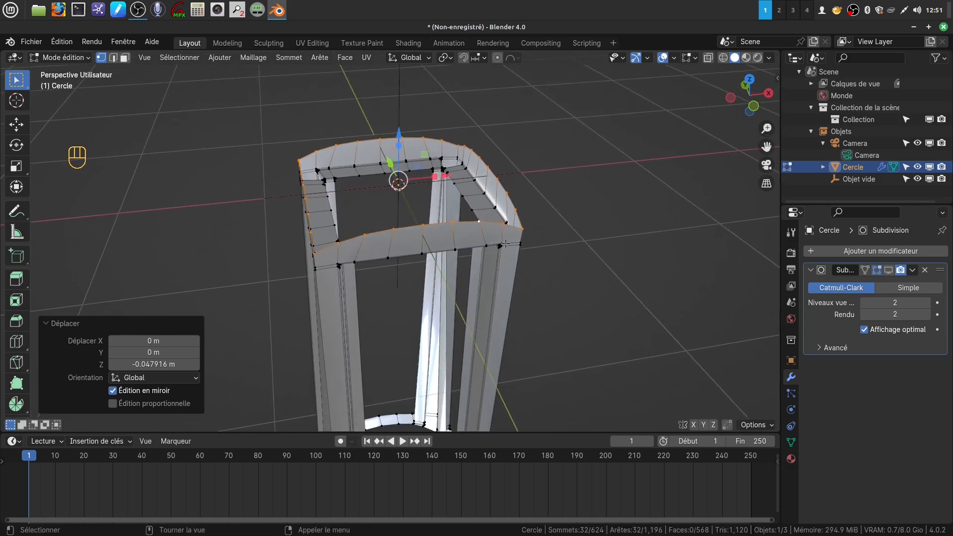
key(e)
key(s)
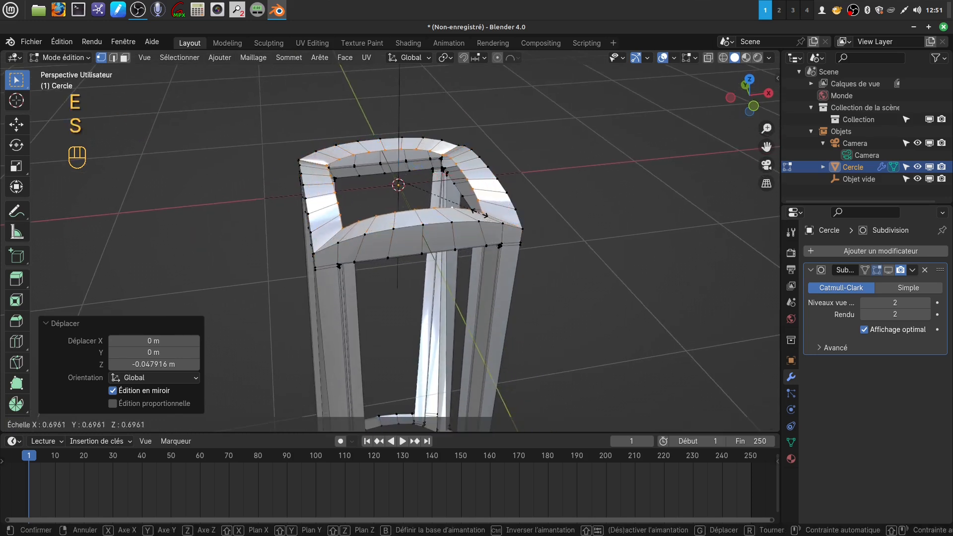
click(474, 208)
middle_drag(526, 192, 557, 176)
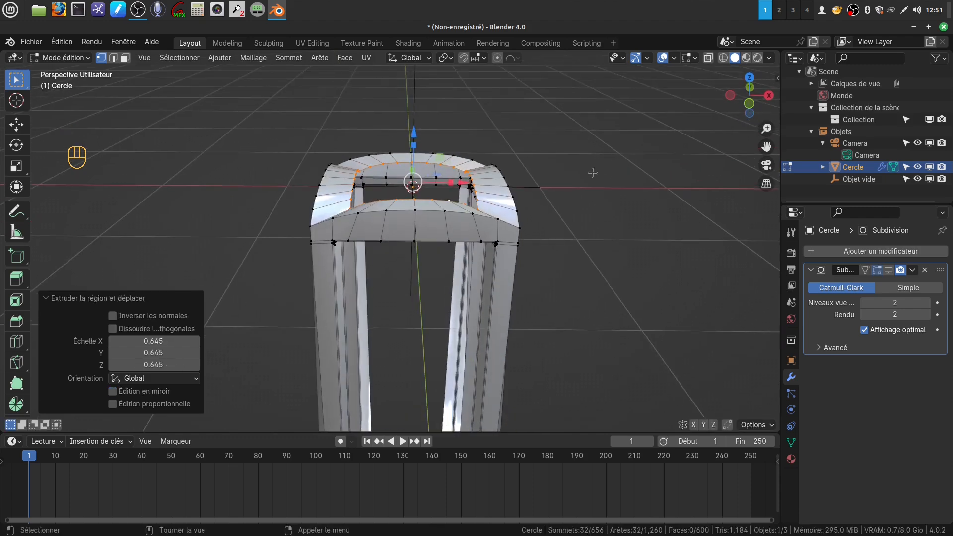
right_click(618, 157)
mouse_move(603, 158)
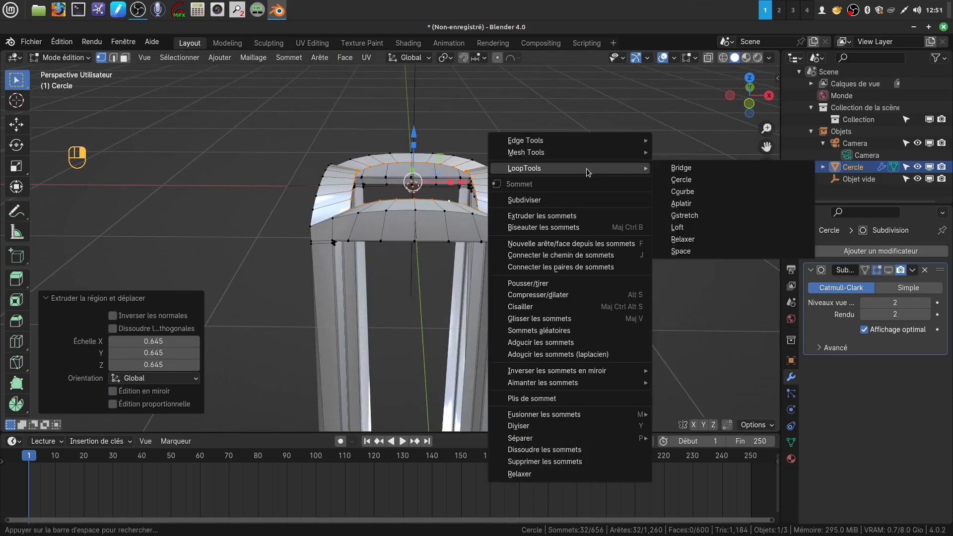
click(682, 179)
Raise the circular loop along Z by about 0.082 m, and by a further 0.017 m in the front view
middle_drag(459, 211, 475, 181)
drag(397, 155, 401, 145)
key(KP_1)
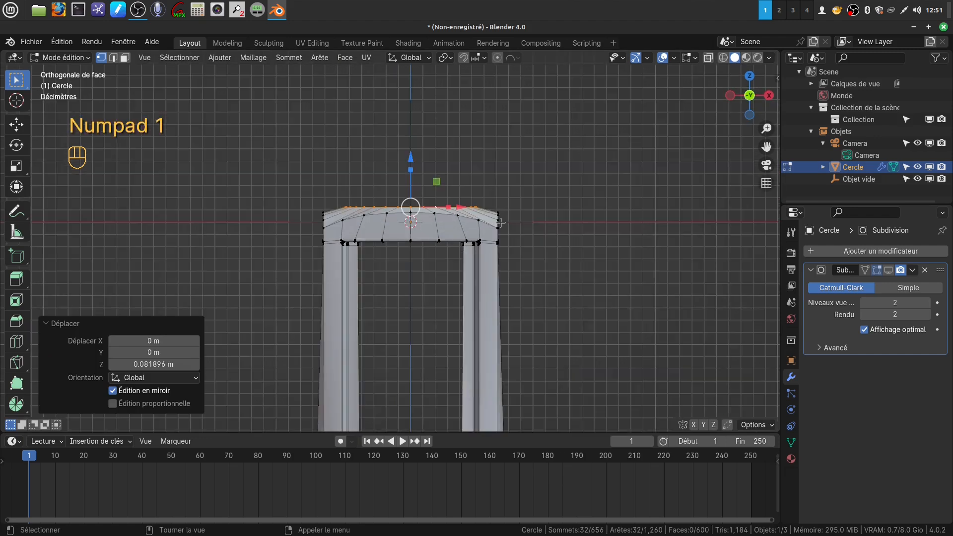
scroll(501, 223, up, 2)
drag(419, 141, 422, 138)
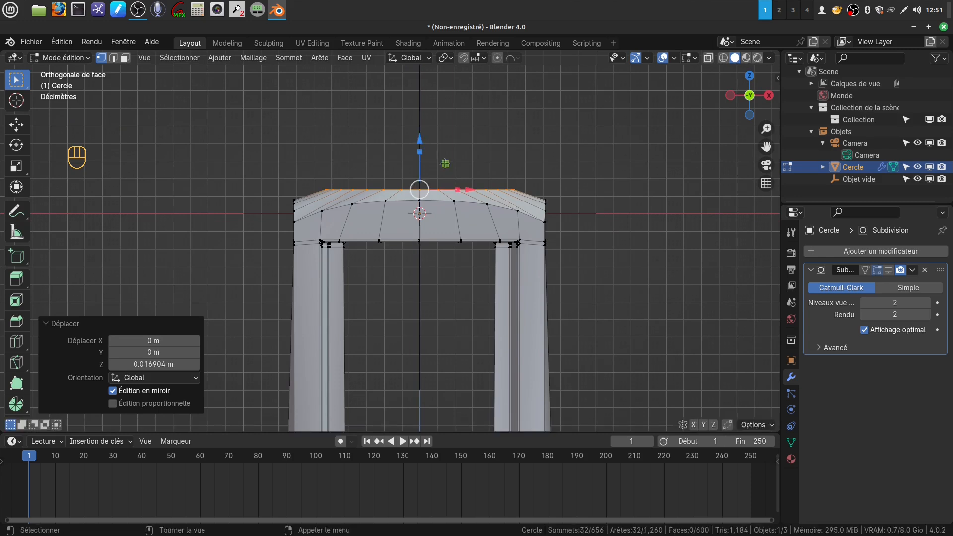
Extrude the circular loop inward at a scale of 0.422 and raise the new inner ring by about 0.07 m
key(e)
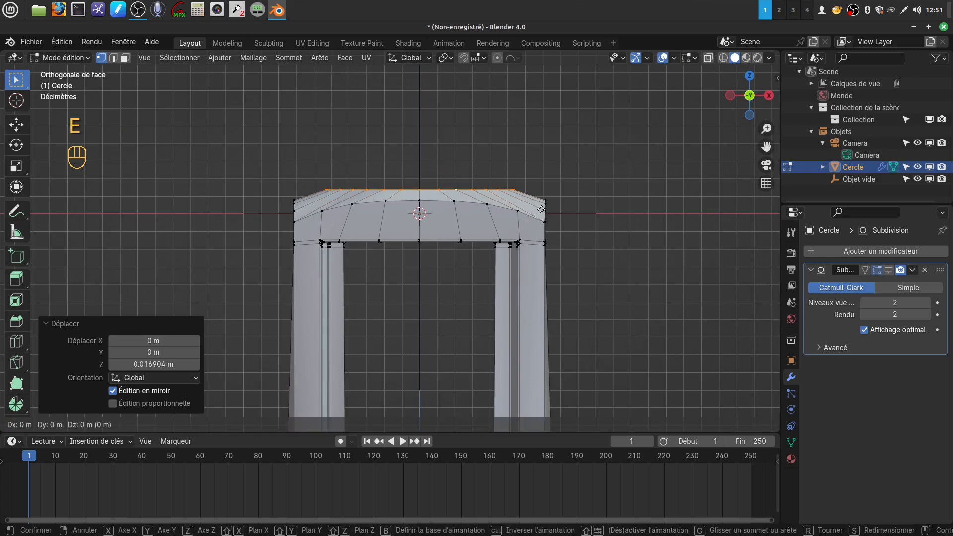
key(s)
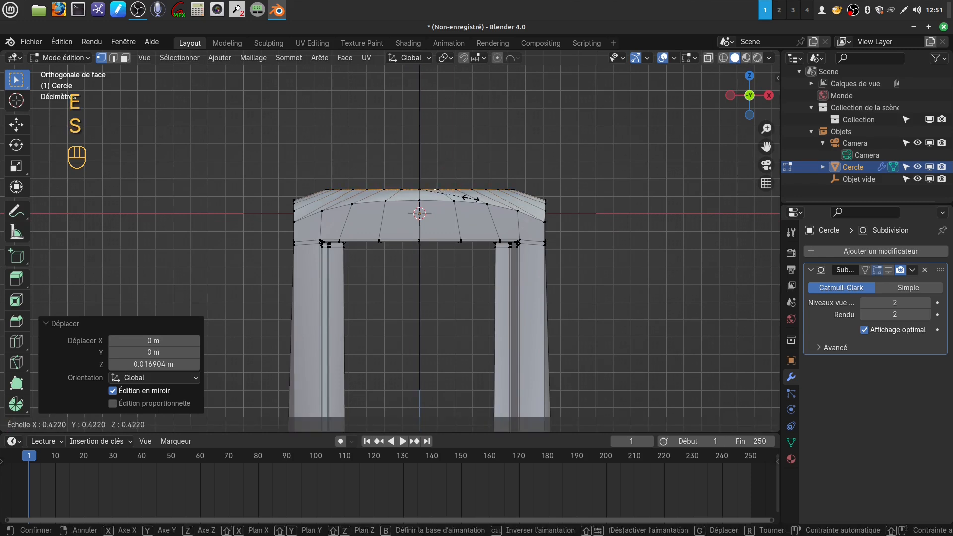
click(471, 199)
drag(421, 138, 424, 127)
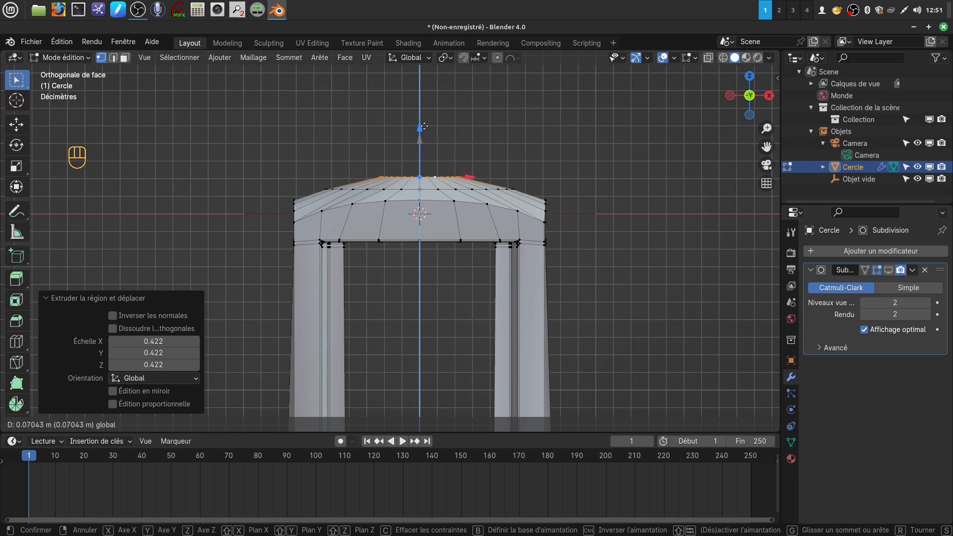
drag(424, 126, 424, 126)
Add a centred loop cut between the two circular rings on top and raise it by about 0.003 m
middle_drag(424, 126, 459, 250)
key(ctrl+r)
click(447, 222)
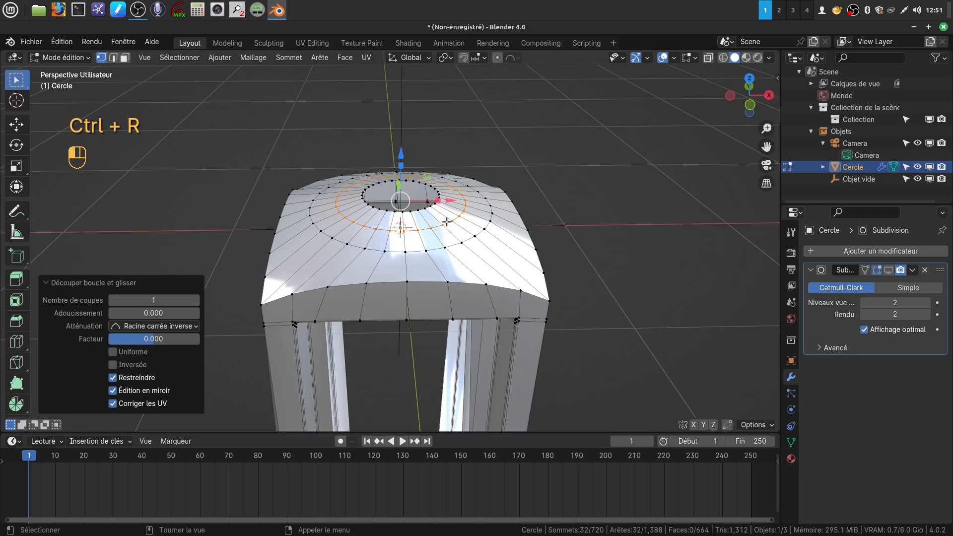
middle_drag(447, 222, 490, 201)
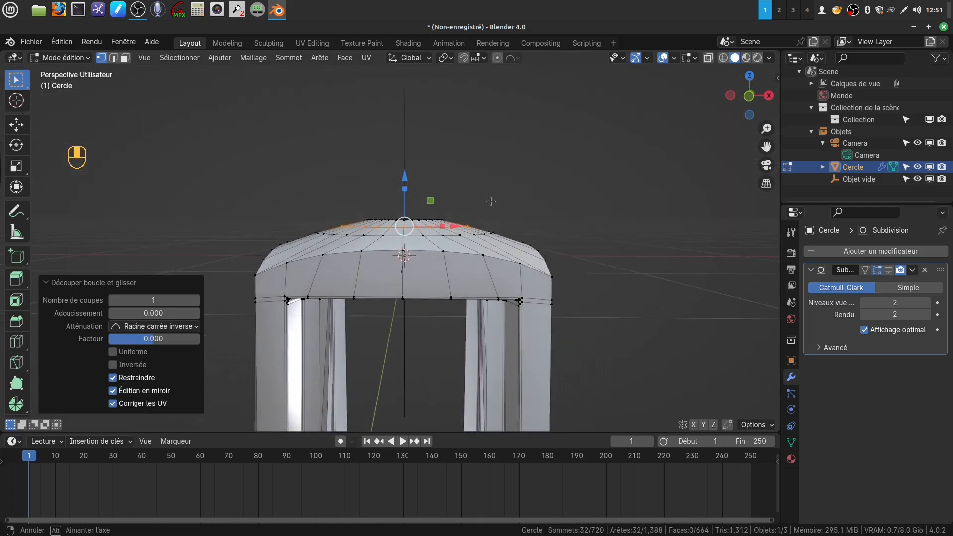
drag(405, 178, 406, 179)
middle_drag(406, 179, 449, 260)
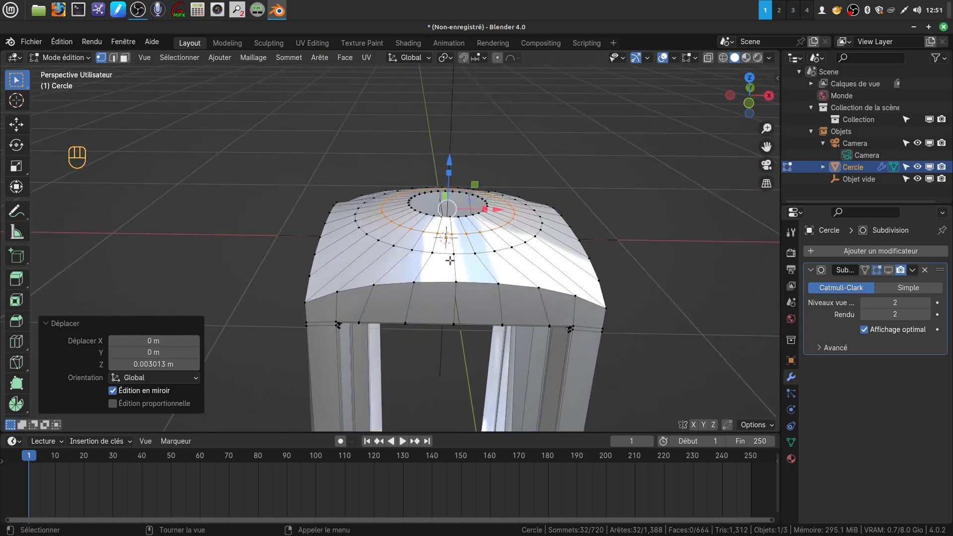
Add one centred loop cut on the cap between the outer circular ring and the square rim
key(ctrl)
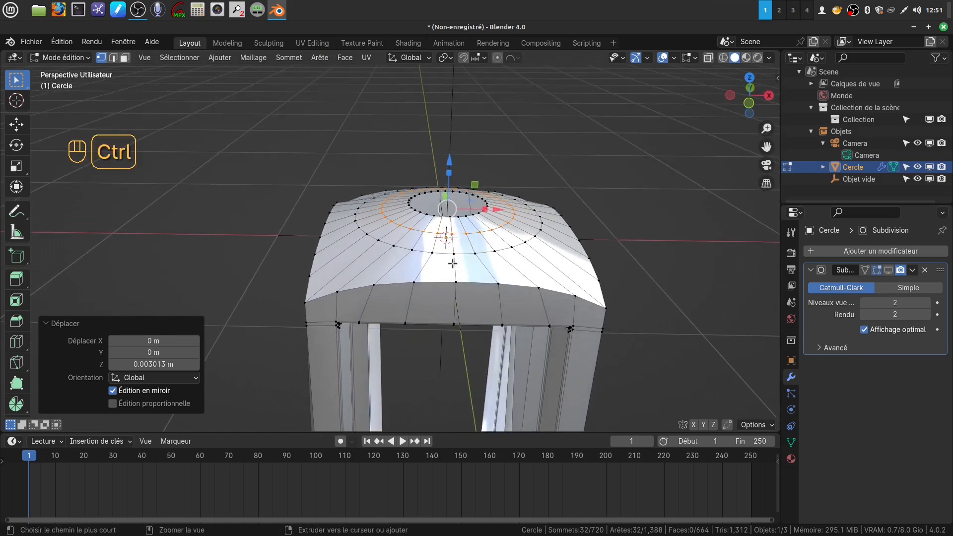
key(ctrl+r)
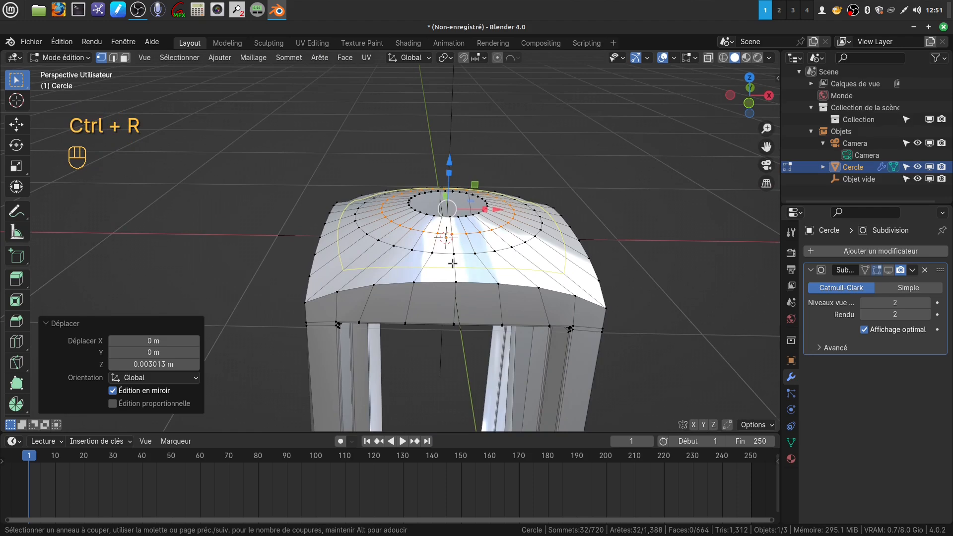
click(452, 264)
right_click(452, 263)
middle_drag(503, 251, 511, 270)
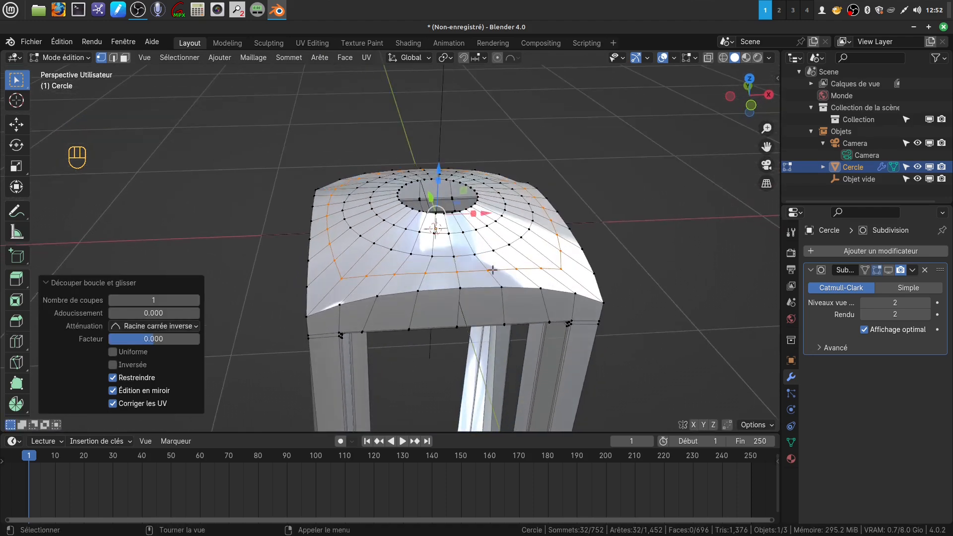
shift+middle_drag(449, 264, 469, 280)
Select the four corner vertices of the new squarish loop and raise them along Z by about 0.019 m
click(365, 298)
middle_drag(365, 298, 372, 158)
shift+click(349, 156)
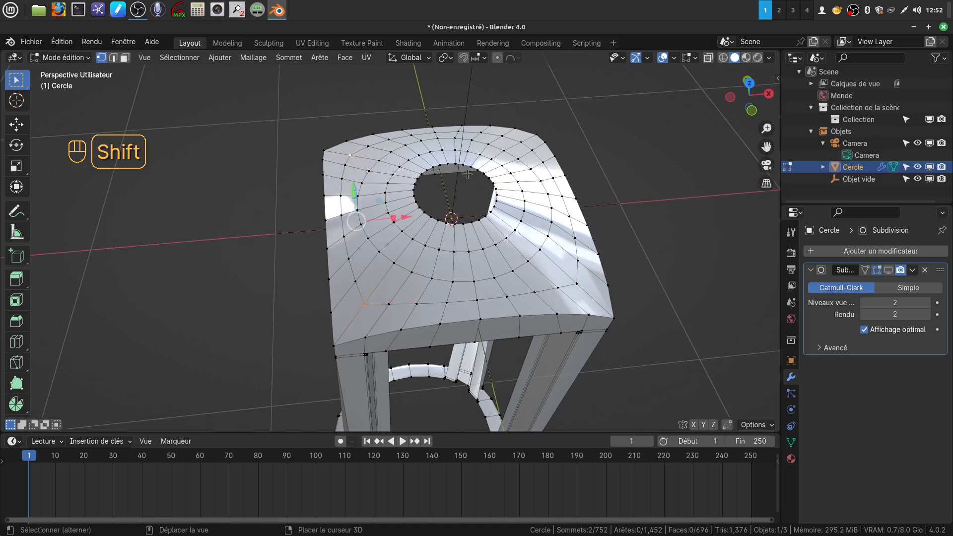
shift+click(520, 142)
shift+click(580, 287)
middle_drag(579, 287, 543, 223)
drag(464, 243, 470, 241)
middle_drag(470, 240, 451, 318)
Add one centred loop cut between the raised squarish loop and the cap's outer rim
key(ctrl)
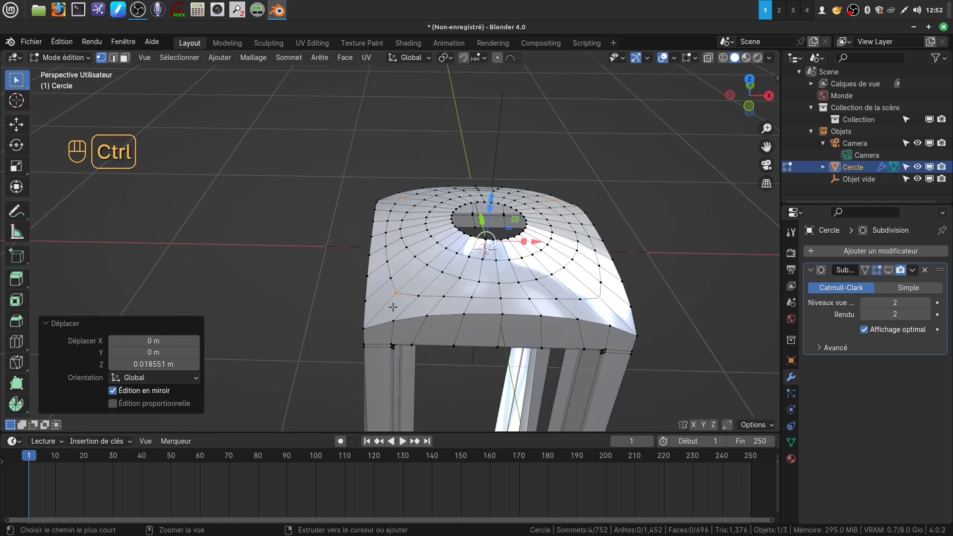
key(ctrl+r)
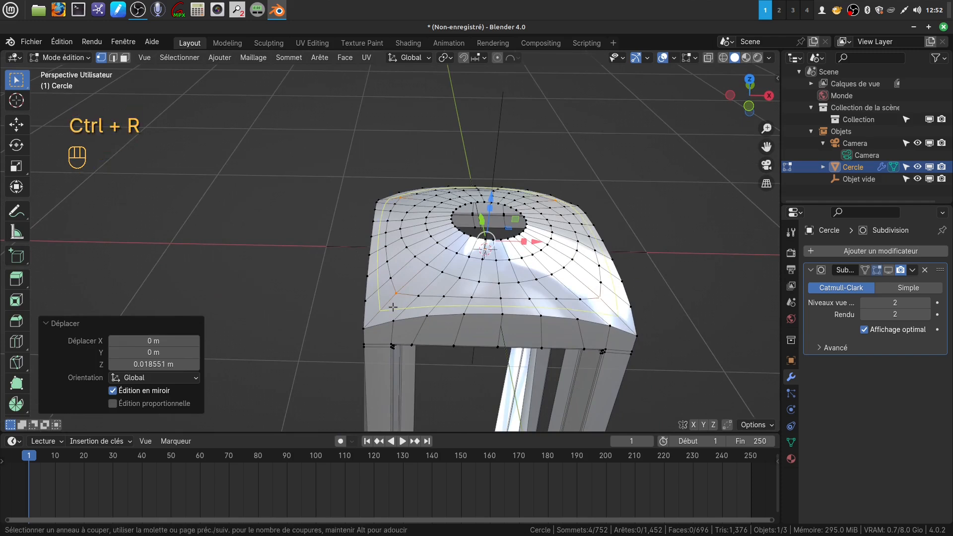
click(392, 307)
right_click(393, 307)
middle_drag(393, 307, 383, 309)
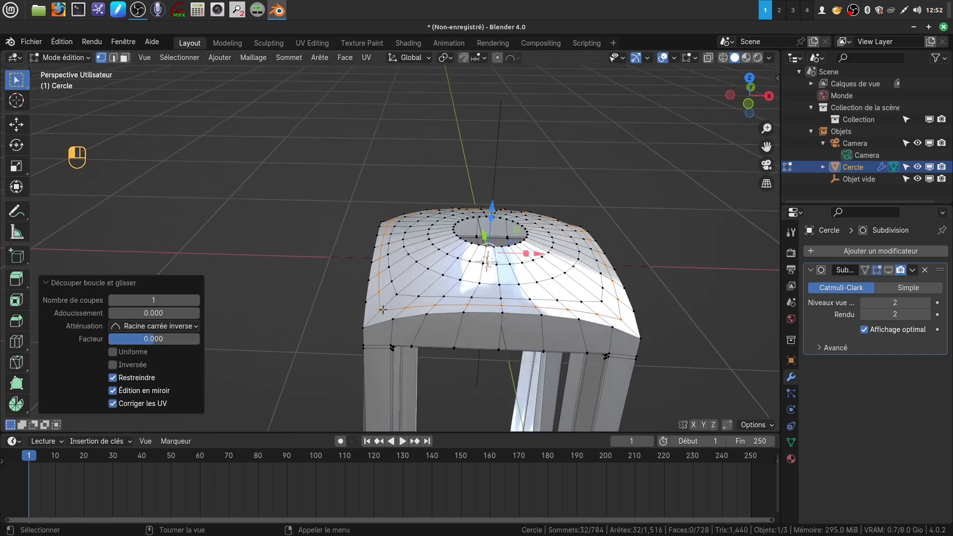
Select the four corner vertices of the outermost new loop and raise them slightly along Z to round the cap's corners
click(380, 310)
key(shift)
shift+click(617, 319)
middle_drag(618, 318, 493, 293)
shift+click(406, 220)
shift+click(587, 248)
middle_drag(587, 248, 364, 275)
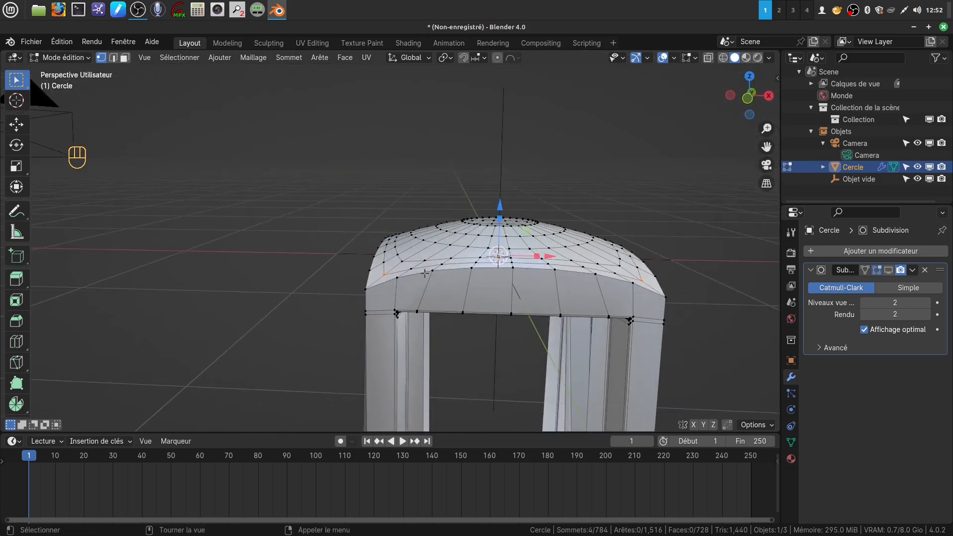
drag(498, 205, 506, 203)
mouse_move(500, 282)
middle_down()
mouse_move(491, 251)
mouse_move(505, 290)
middle_up()
Return to Object Mode, turn on the Subdivision modifier's viewport display and bring the whole smoothed body into view
key(Tab)
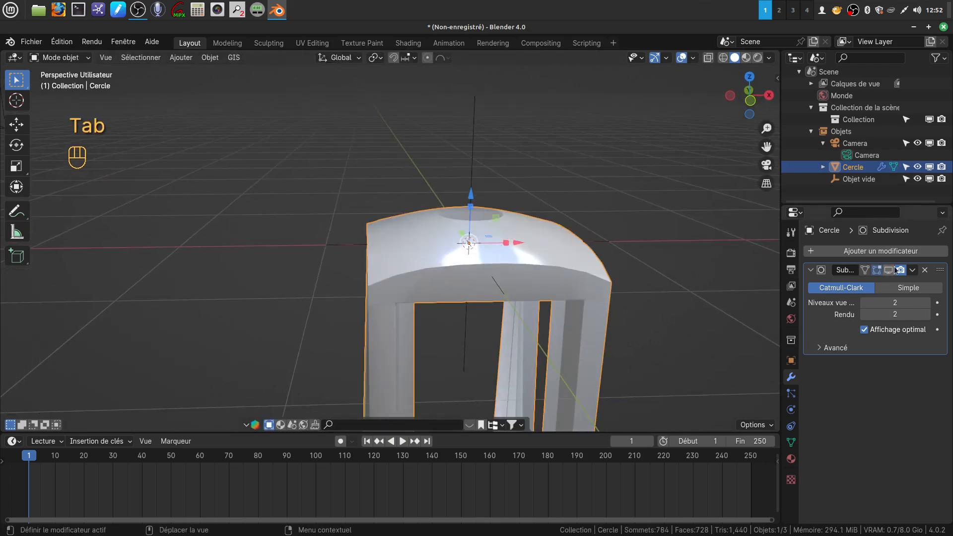
click(530, 274)
mouse_move(531, 270)
middle_down()
mouse_move(528, 308)
mouse_move(638, 270)
mouse_move(533, 288)
middle_up()
scroll(533, 310, down, 6)
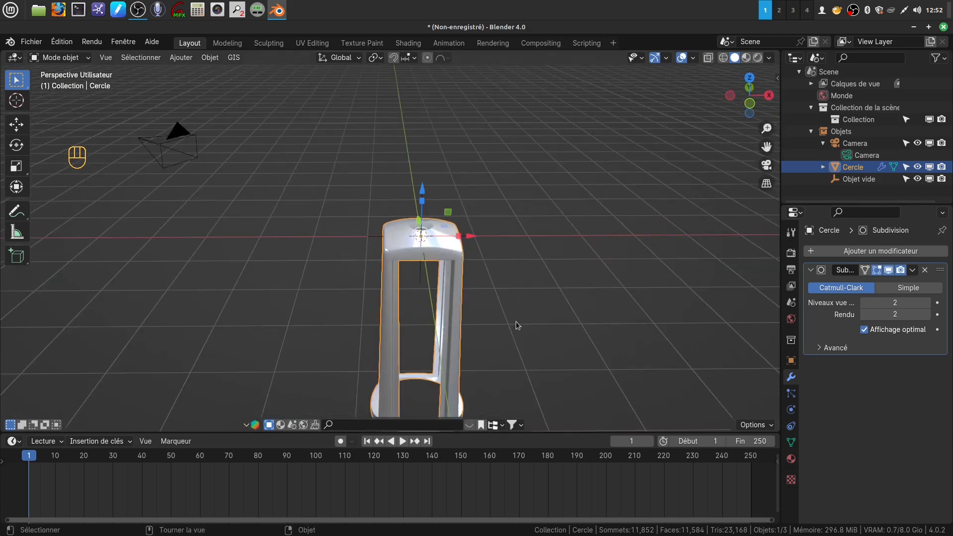
shift+middle_drag(501, 316, 449, 220)
shift+middle_drag(449, 220, 403, 194)
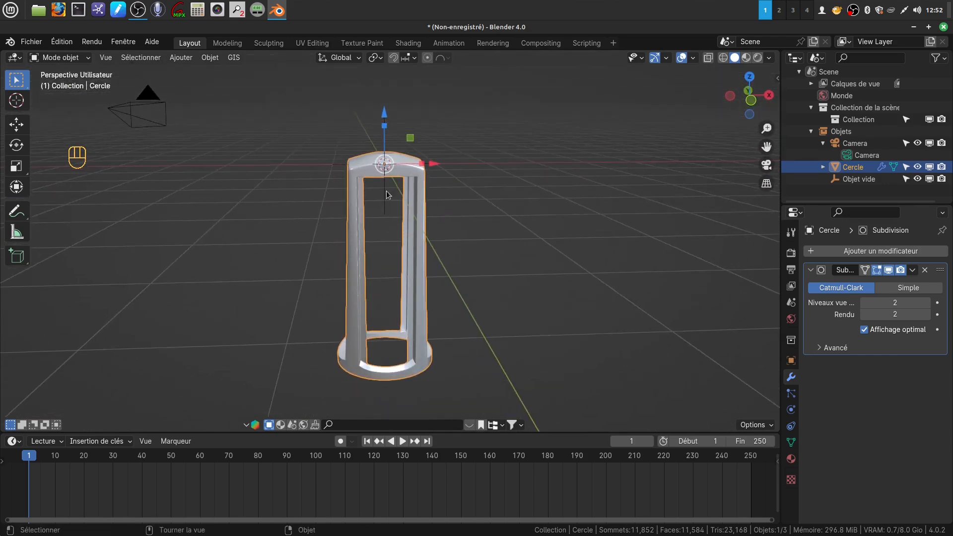
Delete the empty object at the top of the body
click(384, 212)
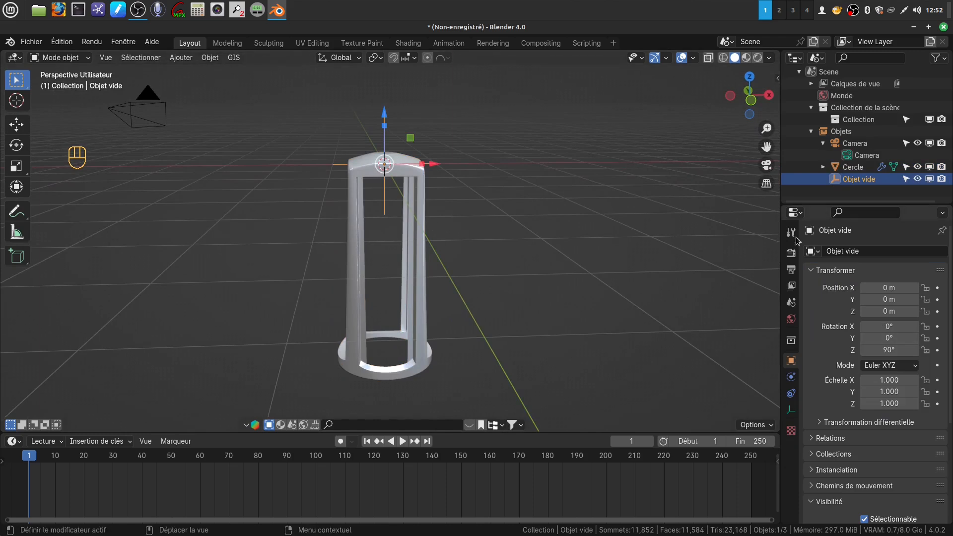
key(x)
click(556, 238)
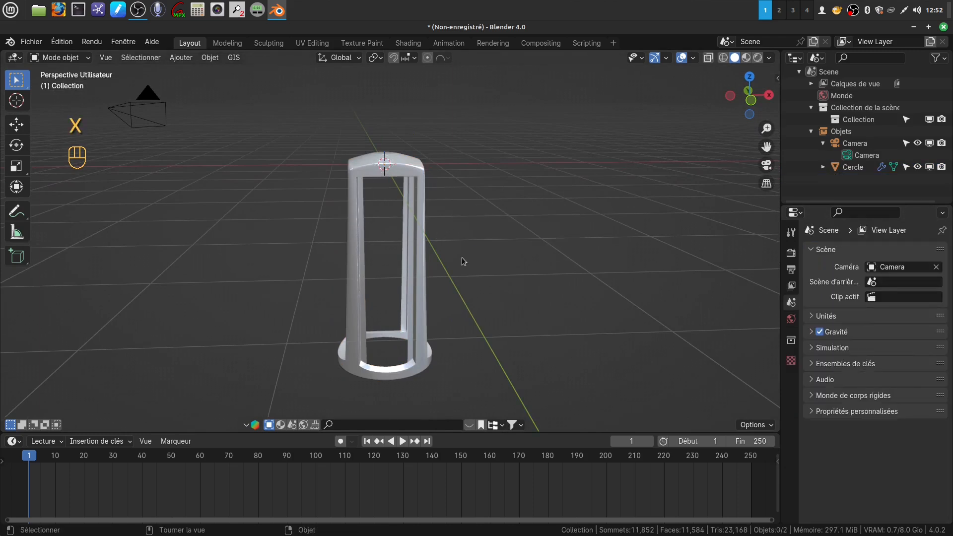
Rotate the body's entire mesh 45° around the global Z axis in Edit Mode, then return to Object Mode
click(422, 298)
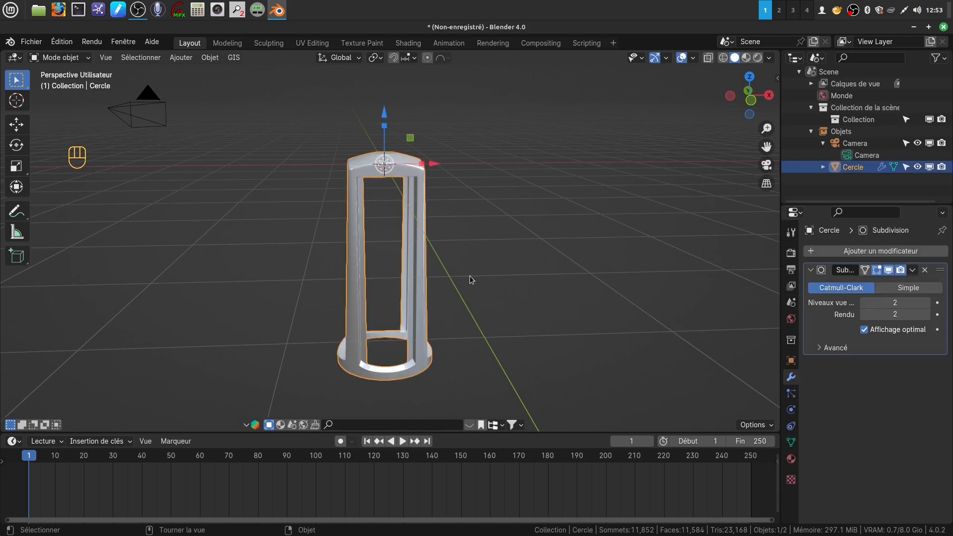
middle_drag(497, 260, 445, 169)
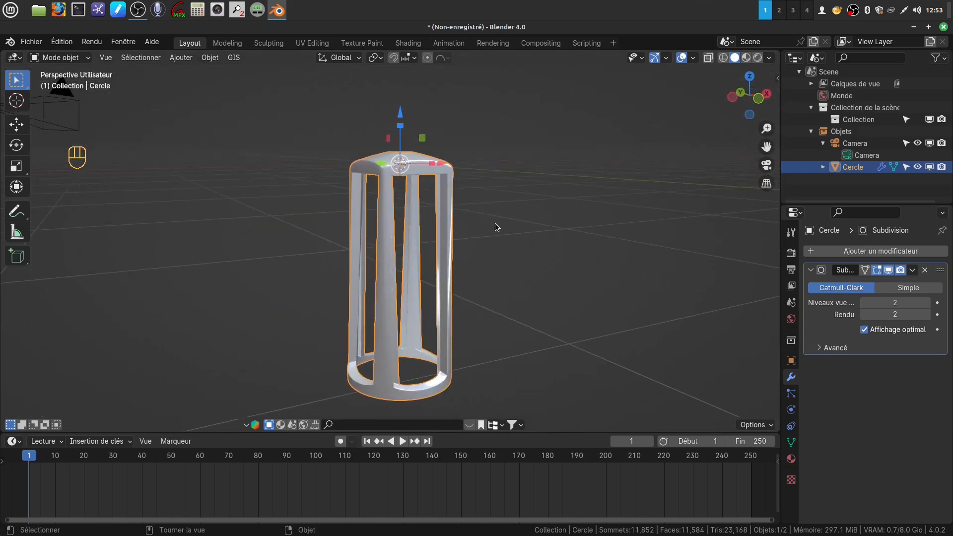
middle_drag(476, 199, 428, 241)
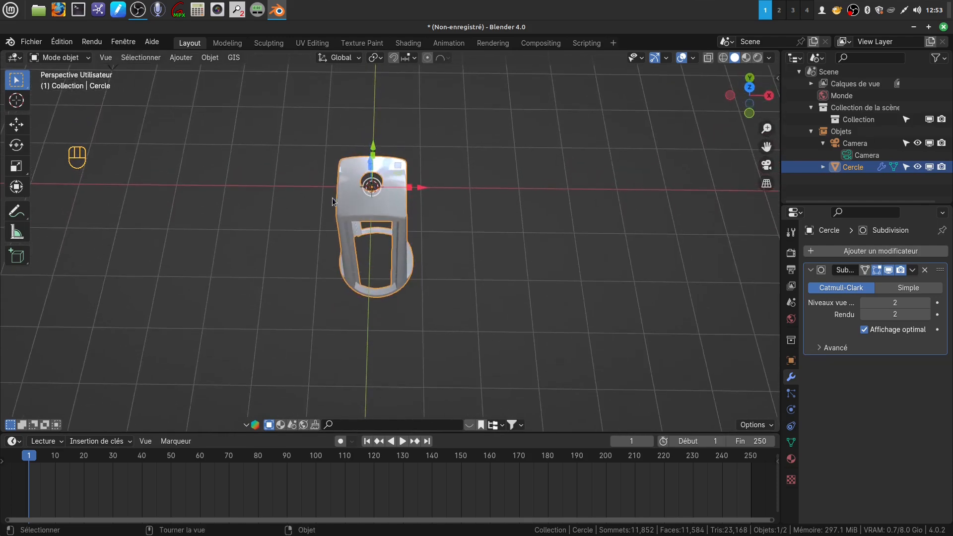
middle_drag(402, 227, 426, 238)
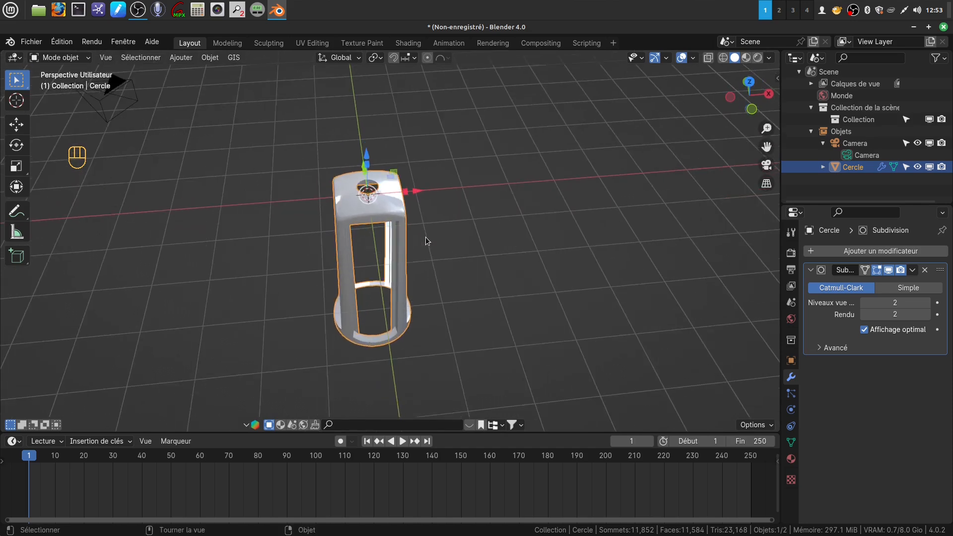
key(Tab)
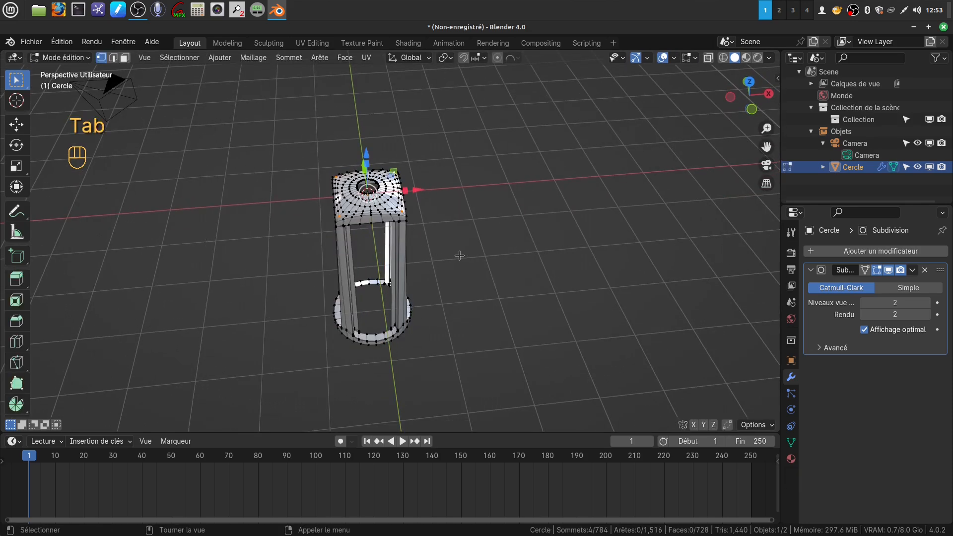
key(a)
key(a)
middle_drag(460, 252, 453, 255)
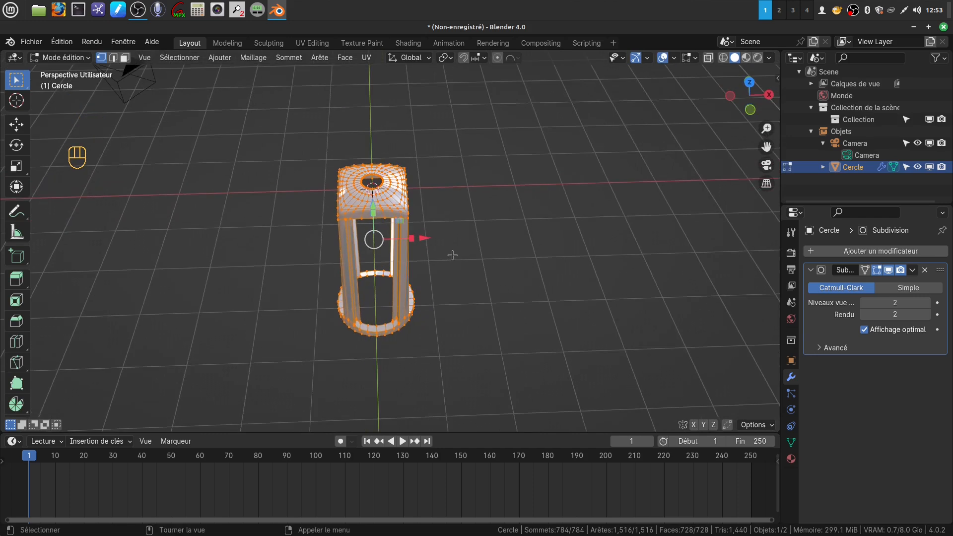
key(r)
key(z)
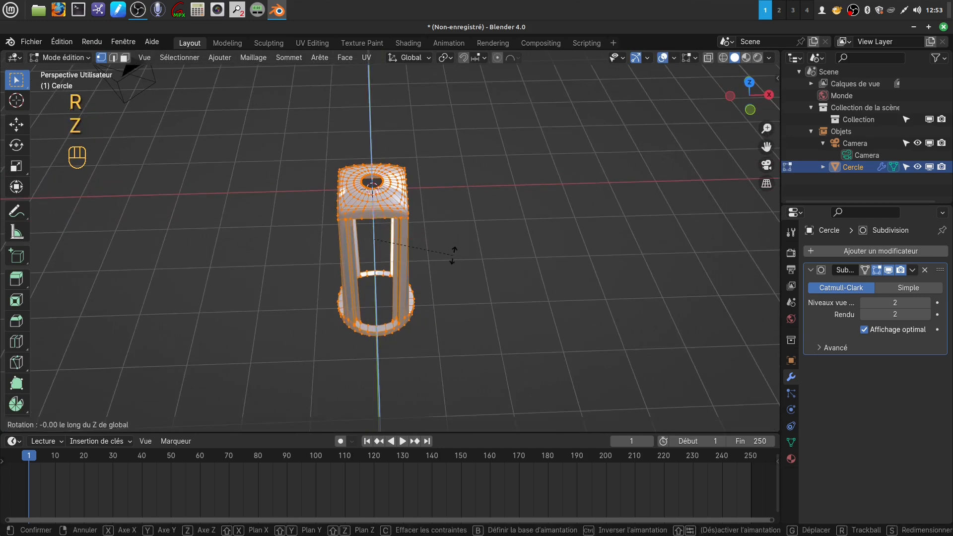
key(KP_4)
key(KP_5)
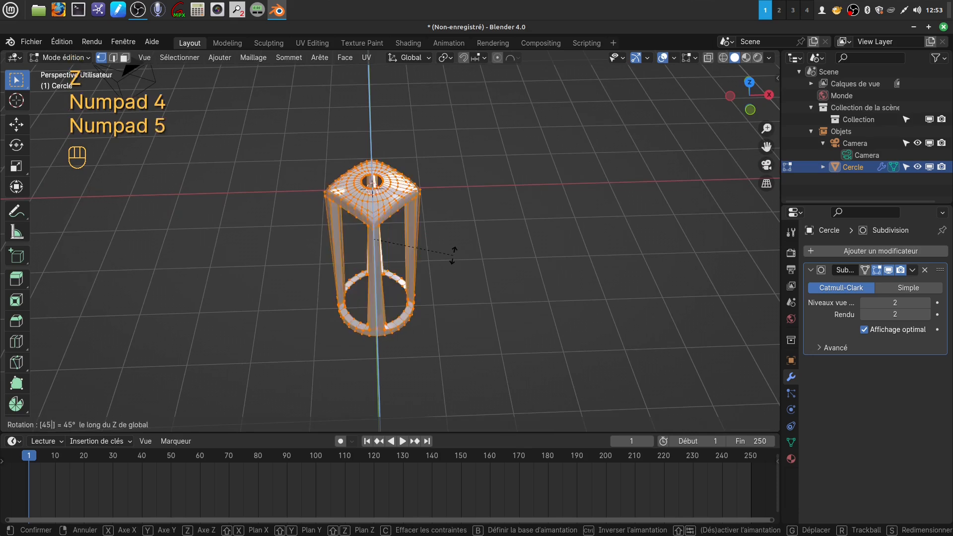
click(453, 254)
middle_drag(453, 254, 463, 196)
shift+middle_drag(442, 357, 441, 303)
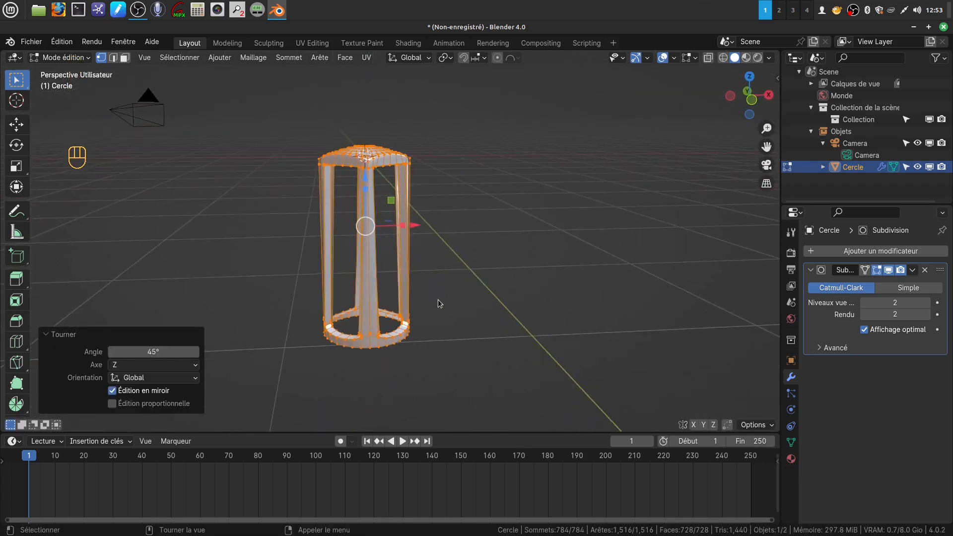
key(Tab)
Examine the rotated body's shape in the front view and from several angles around it
scroll(424, 346, up, 2)
middle_drag(424, 346, 457, 176)
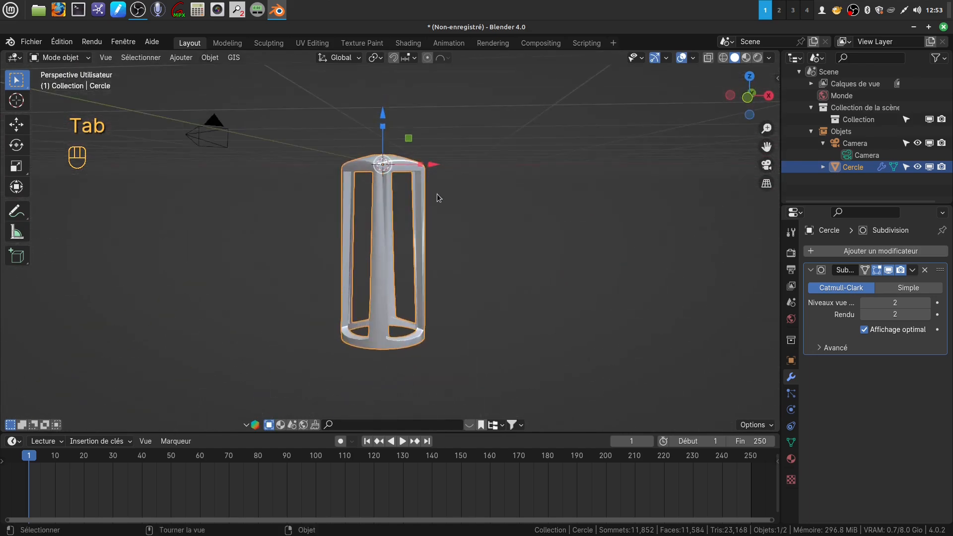
key(KP_1)
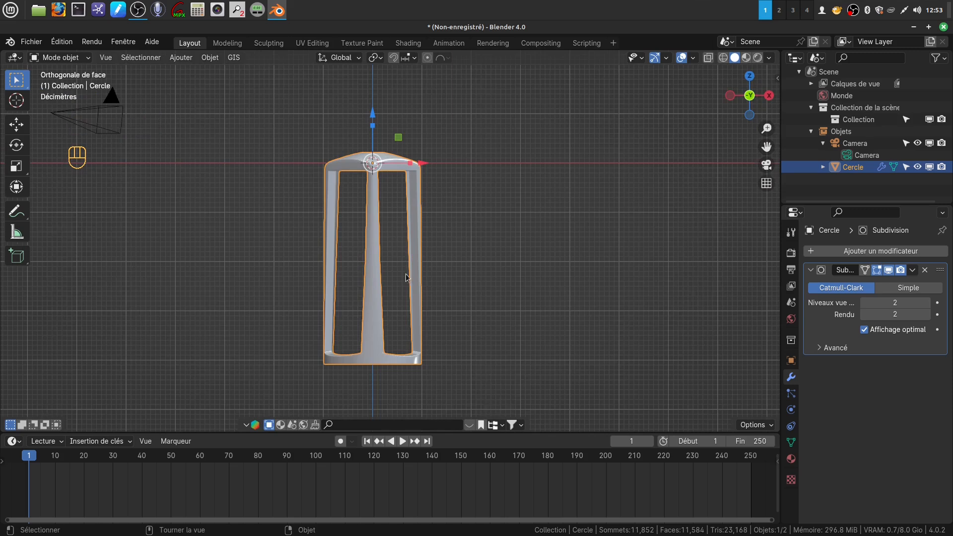
mouse_move(391, 259)
shift+middle_down()
mouse_move(410, 225)
mouse_move(405, 247)
shift+middle_up()
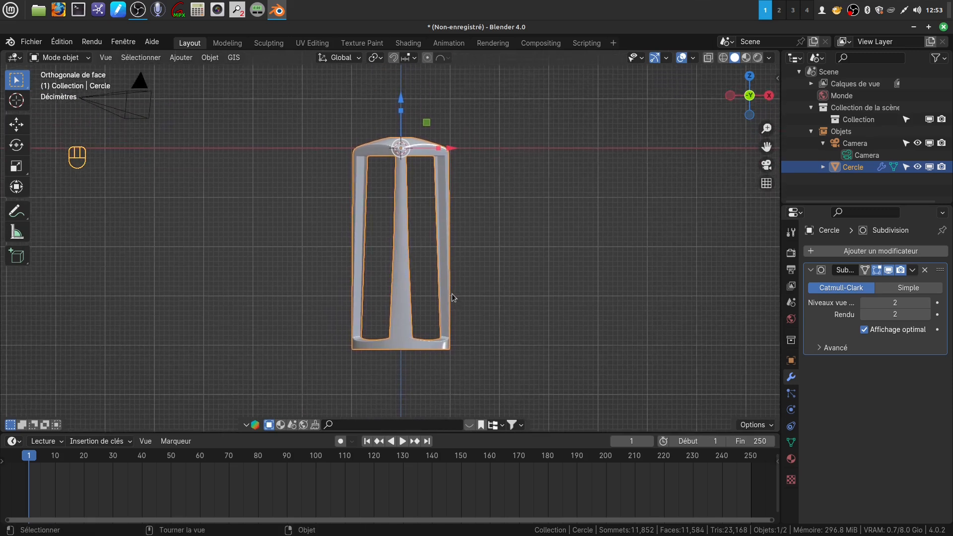
mouse_move(437, 302)
shift+middle_down()
mouse_move(422, 276)
mouse_move(425, 294)
shift+middle_up()
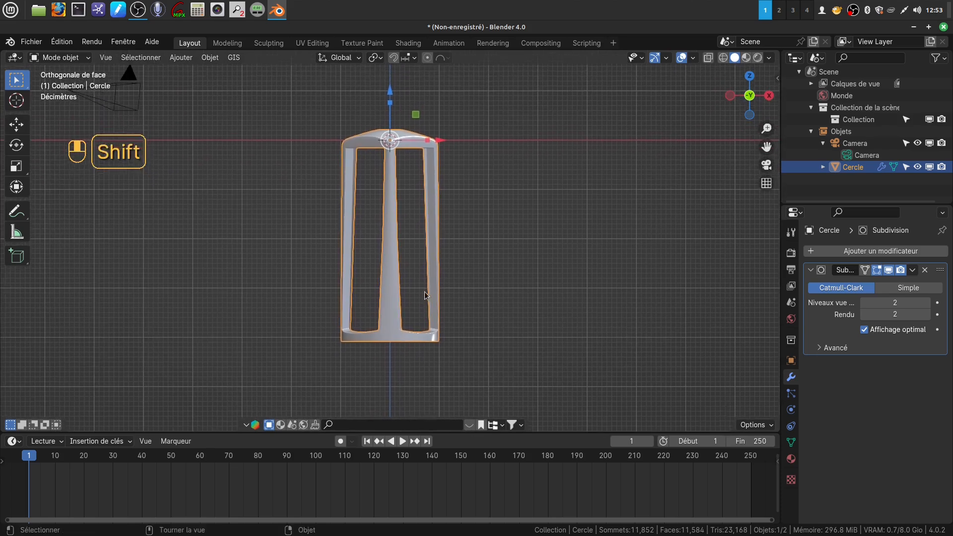
middle_drag(424, 257, 469, 270)
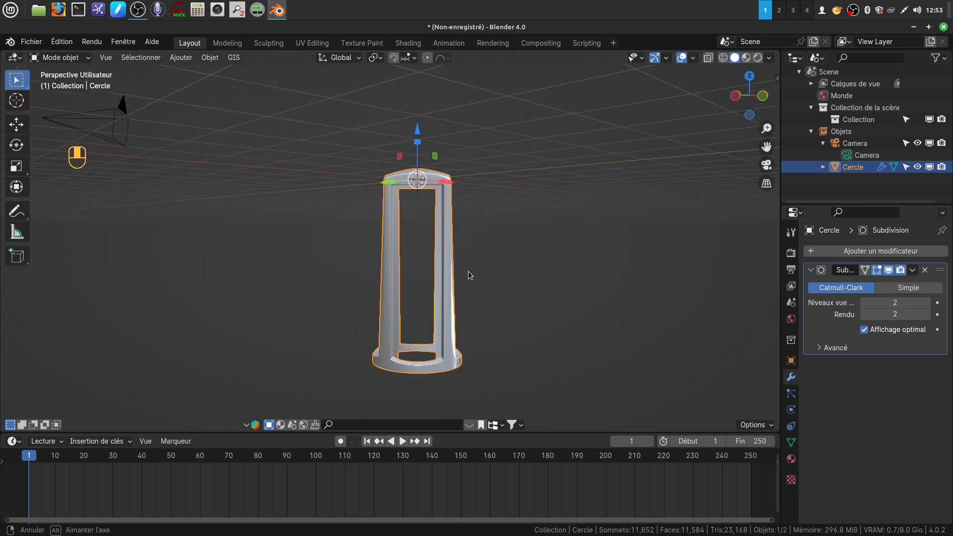
middle_drag(469, 267, 349, 262)
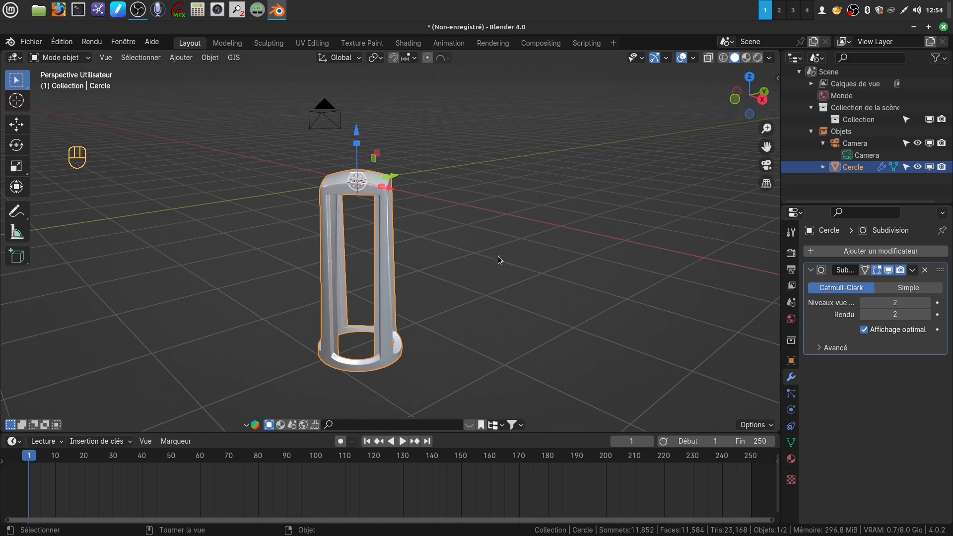